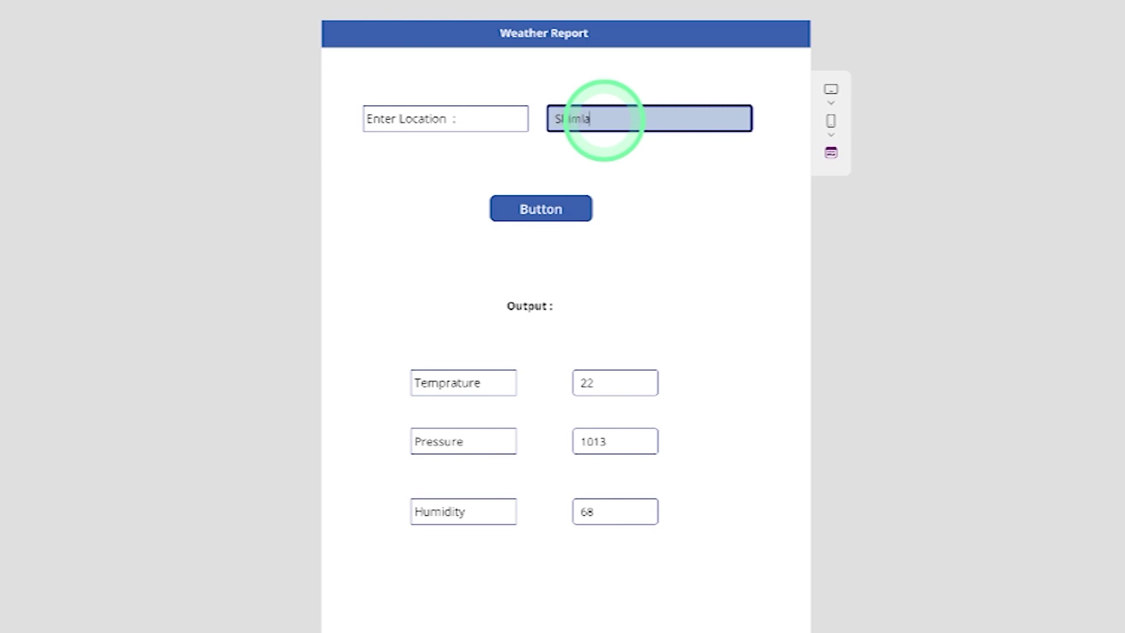
Look up the weather in the finished Weather Report app for the locations Shimla, Jammu and Amhedabad.
{"action": "left_click", "coordinate": [556, 214]}
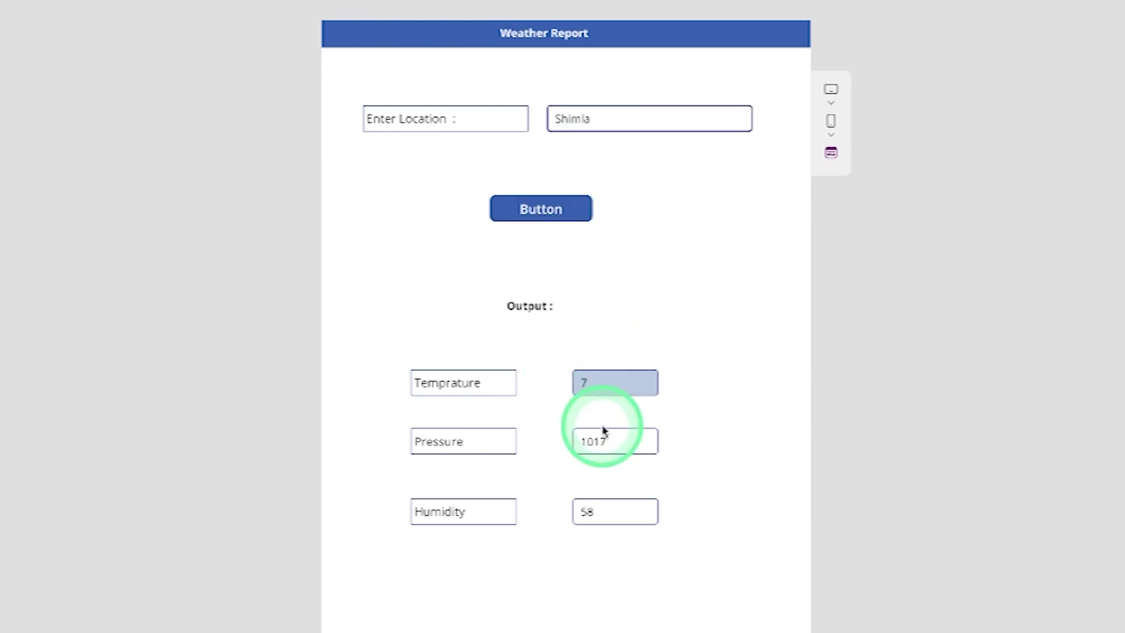
{"action": "left_click", "coordinate": [610, 119]}
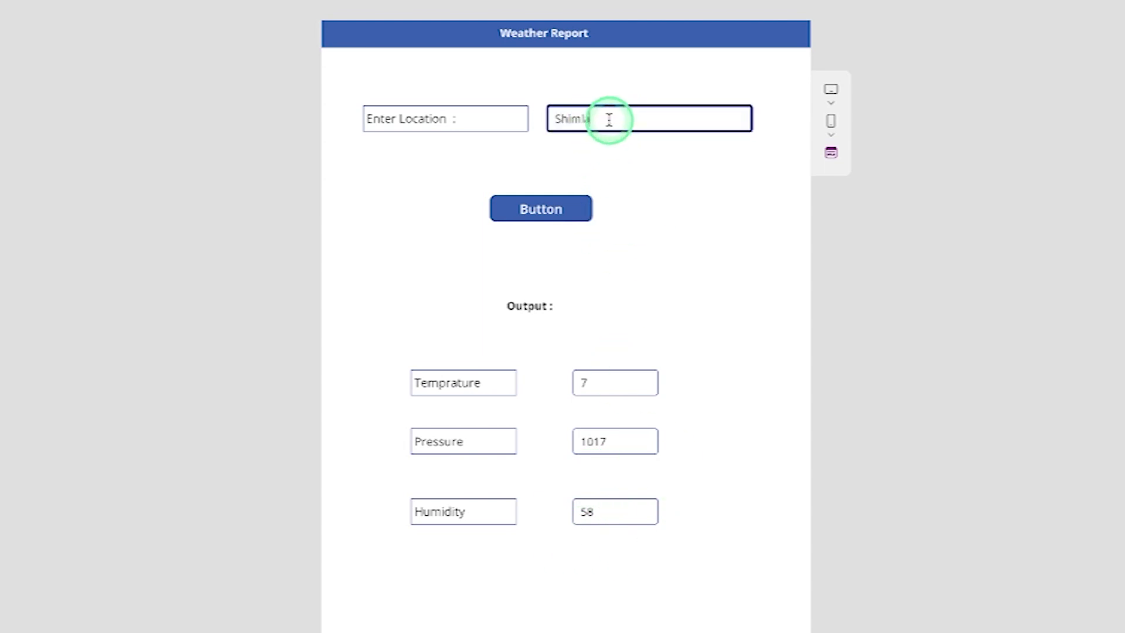
{"action": "double_click", "coordinate": [609, 119]}
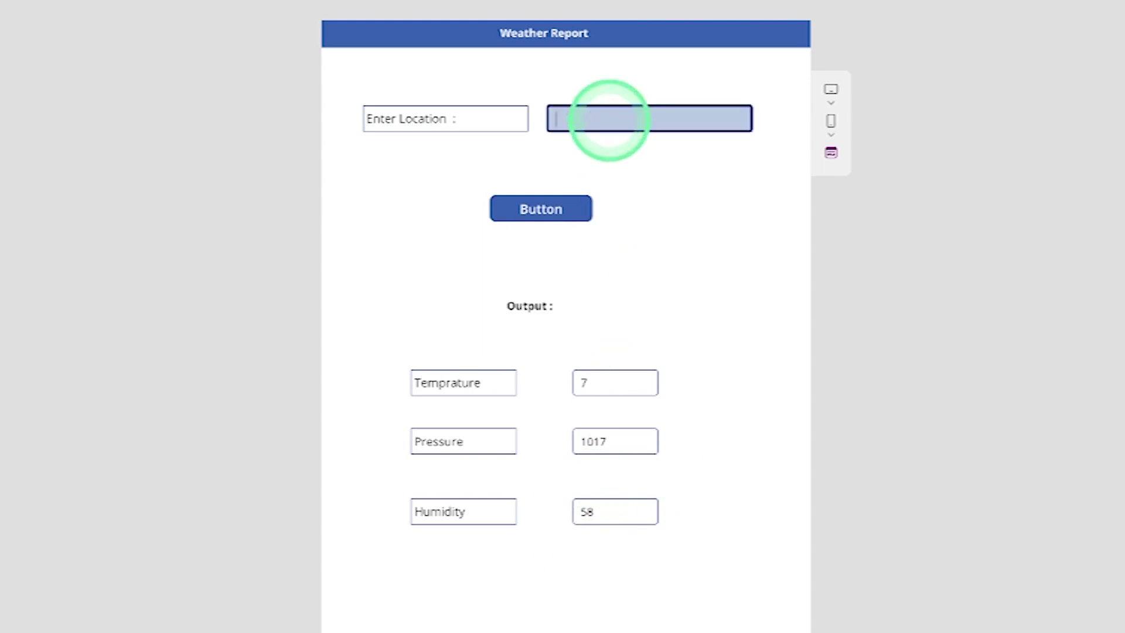
{"action": "left_click", "coordinate": [564, 208]}
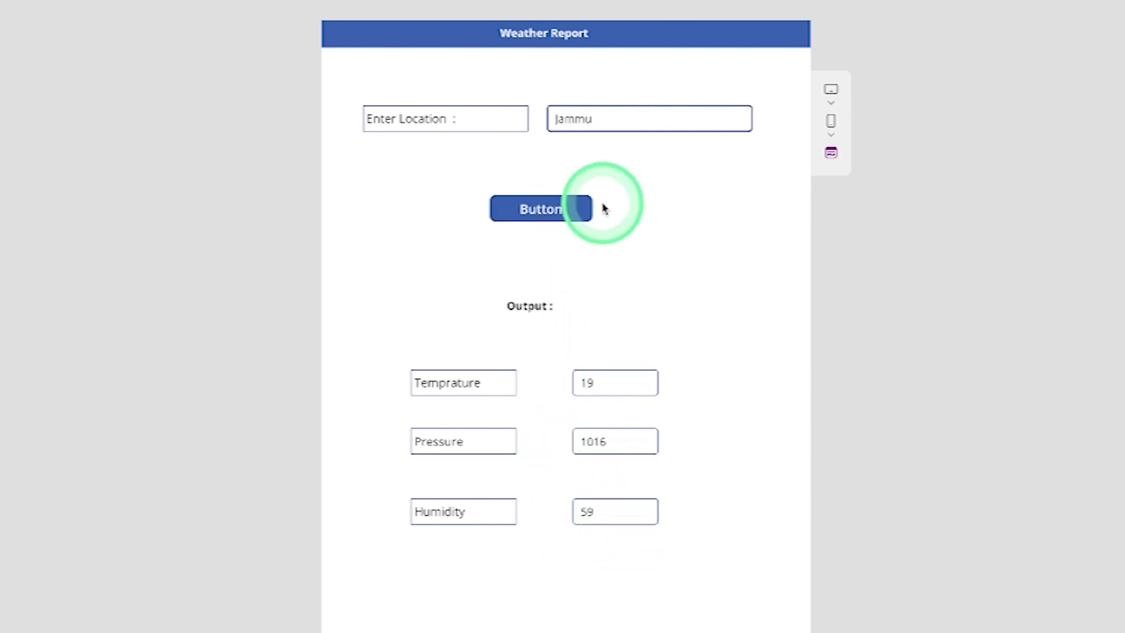
{"action": "double_click", "coordinate": [599, 119]}
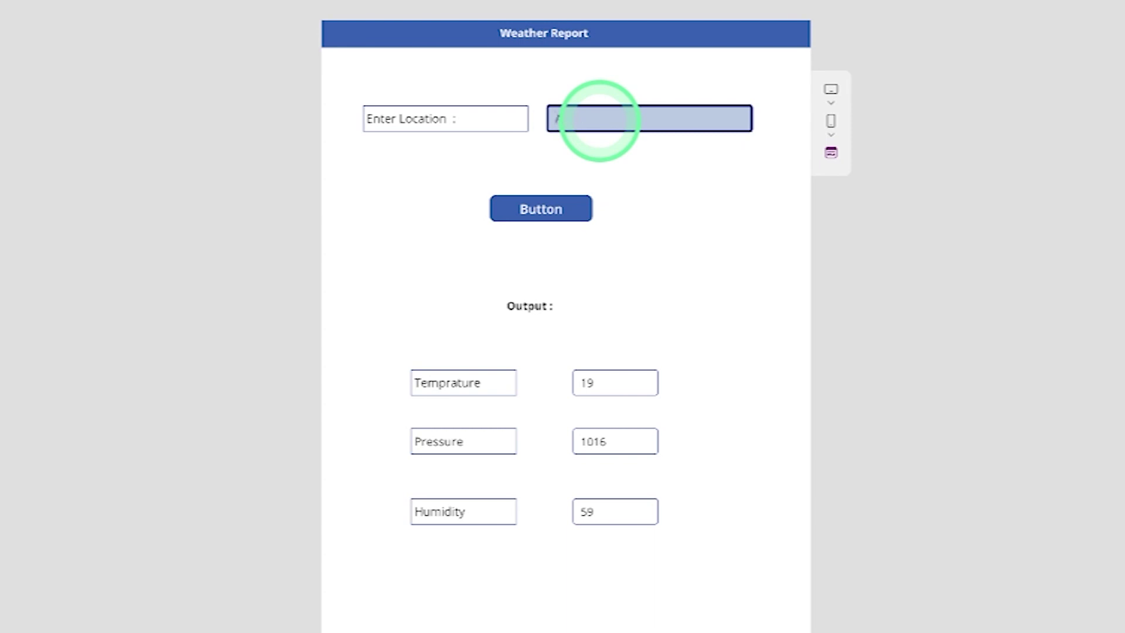
{"action": "left_click", "coordinate": [554, 212]}
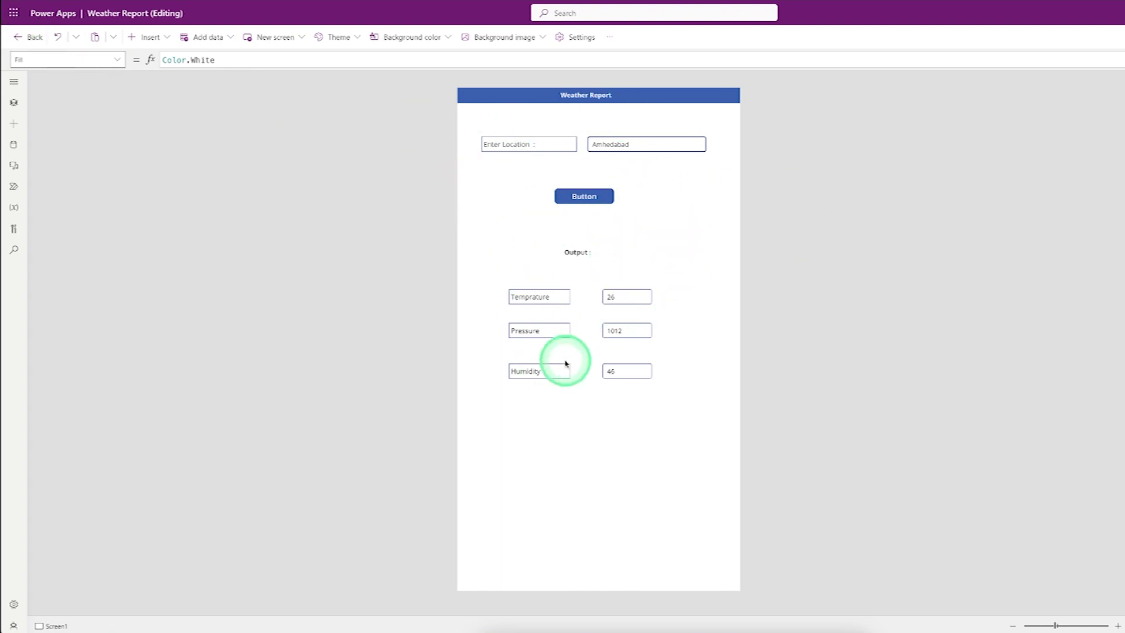
Leave the existing app for the Power Apps home site and open its page for creating apps.
{"action": "left_click", "coordinate": [12, 14]}
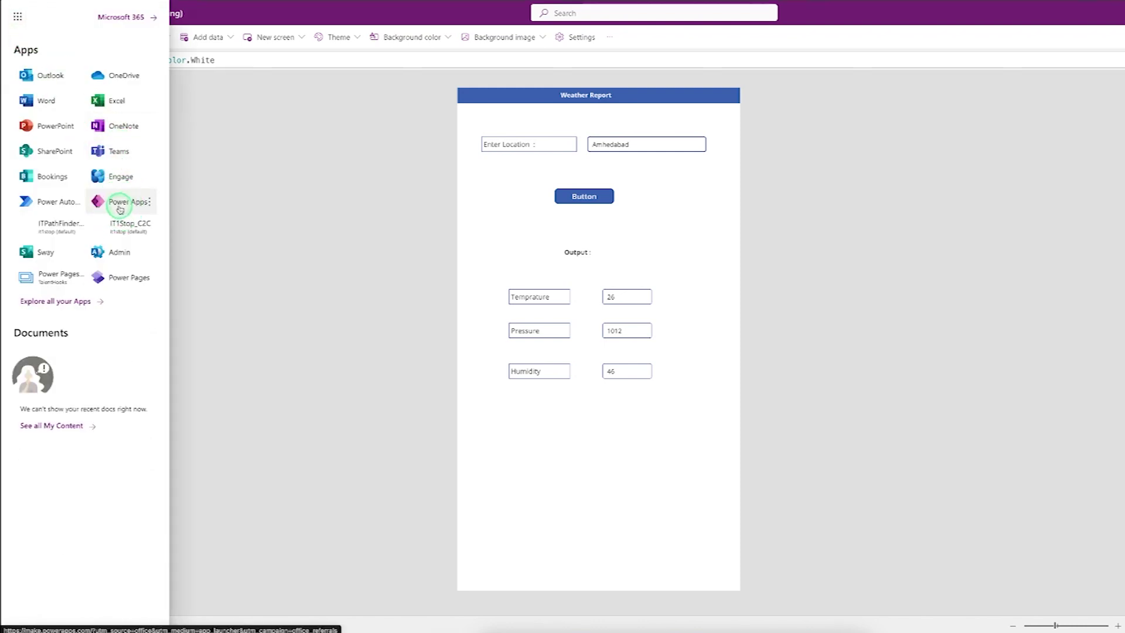
{"action": "left_click", "coordinate": [120, 208]}
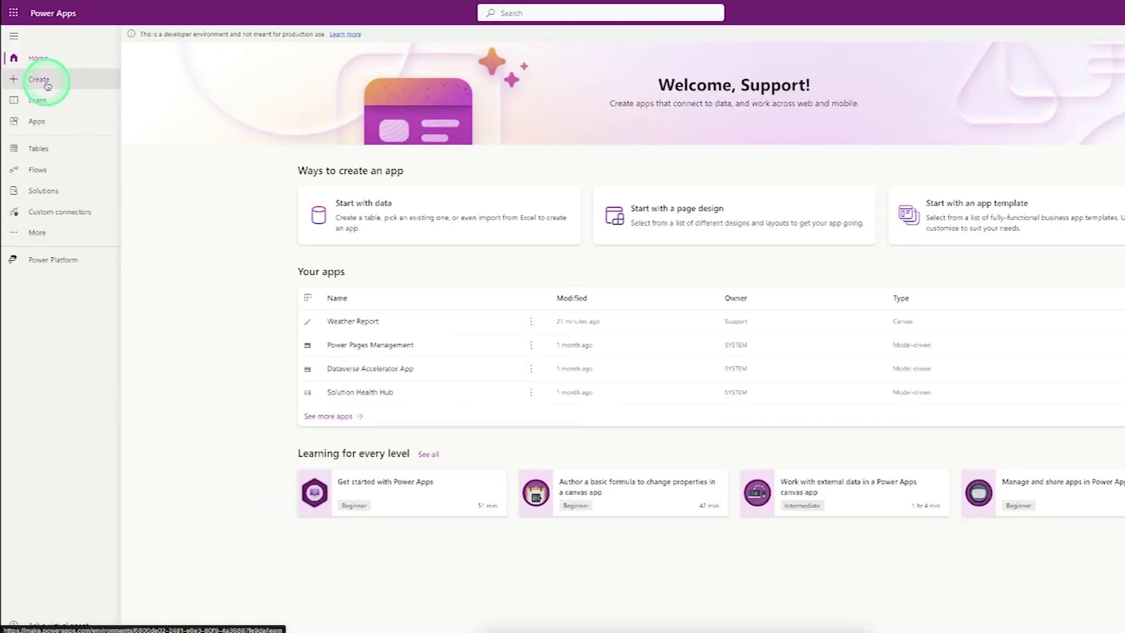
{"action": "left_click", "coordinate": [47, 86]}
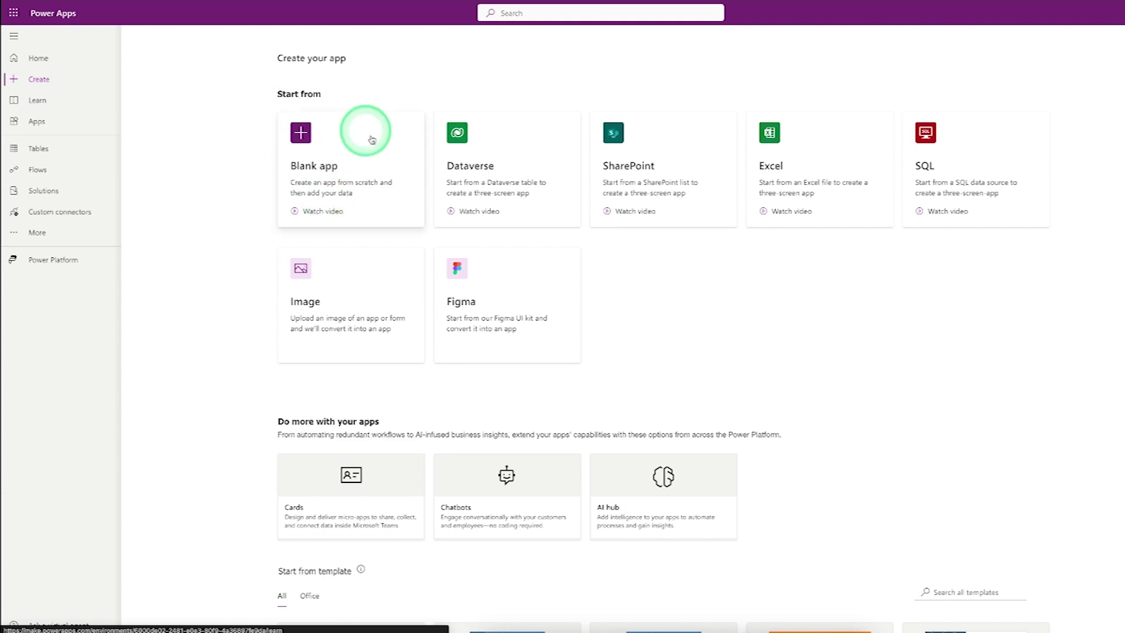
Create a blank canvas app named WeatherReportApplication in Phone format.
{"action": "left_click", "coordinate": [328, 187]}
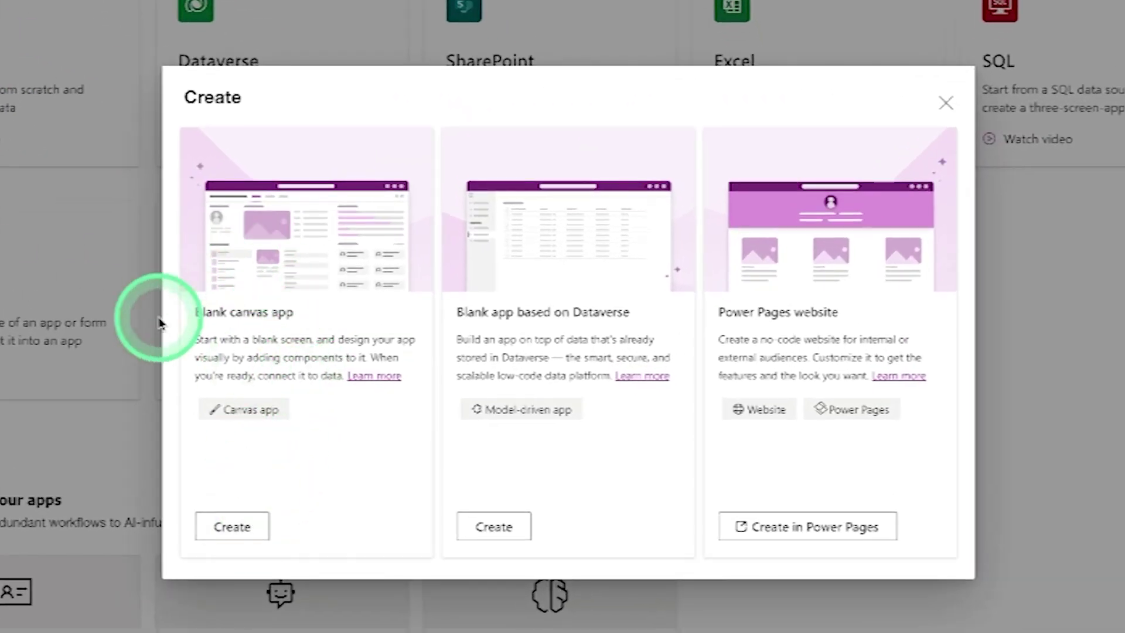
{"action": "left_click", "coordinate": [251, 526]}
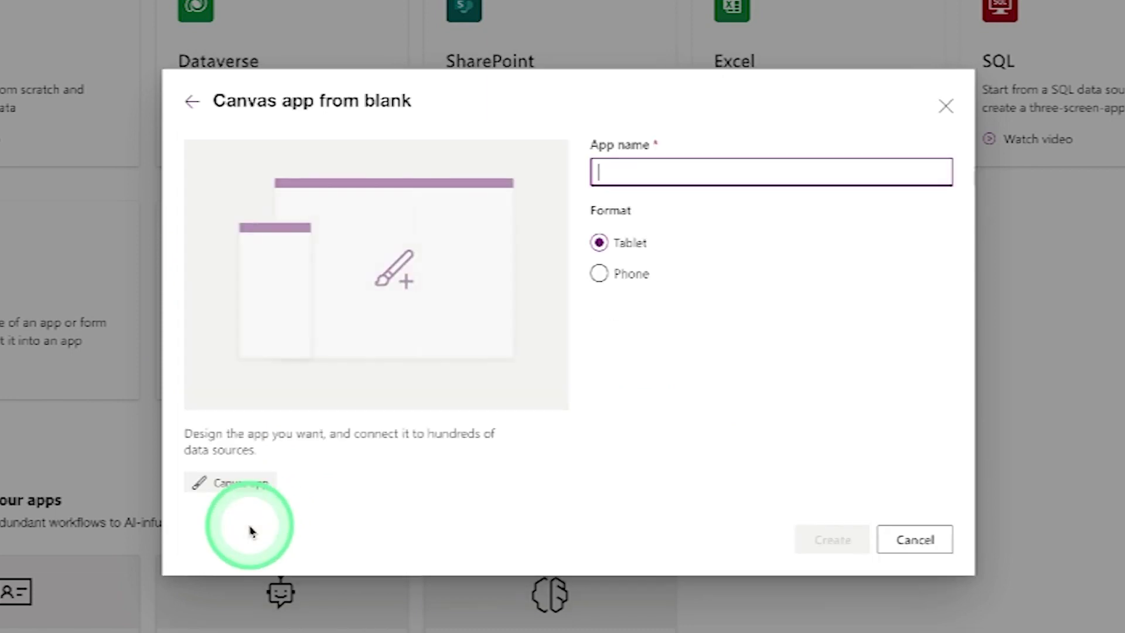
{"action": "left_click", "coordinate": [625, 170]}
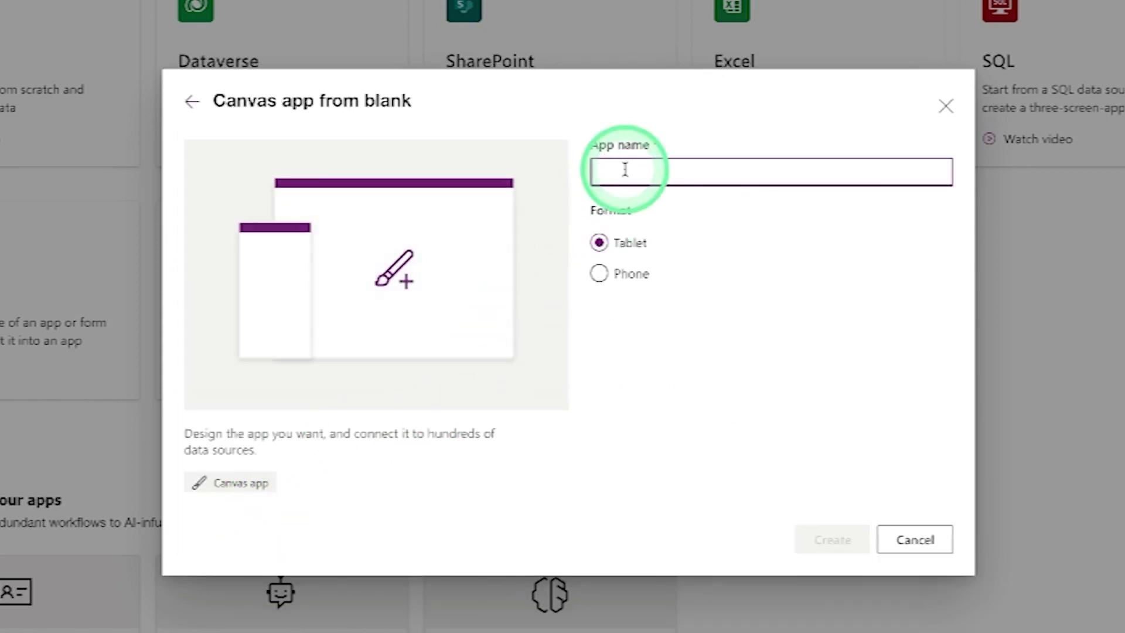
{"action": "type", "text": "WeatherRepor"}
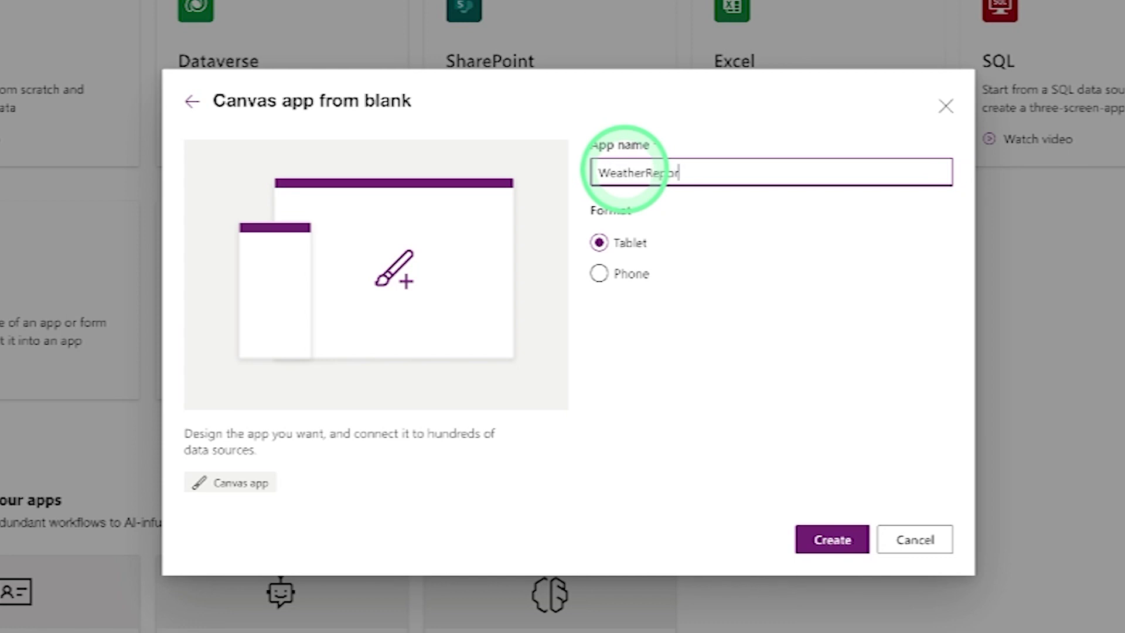
{"action": "type", "text": "tApplication"}
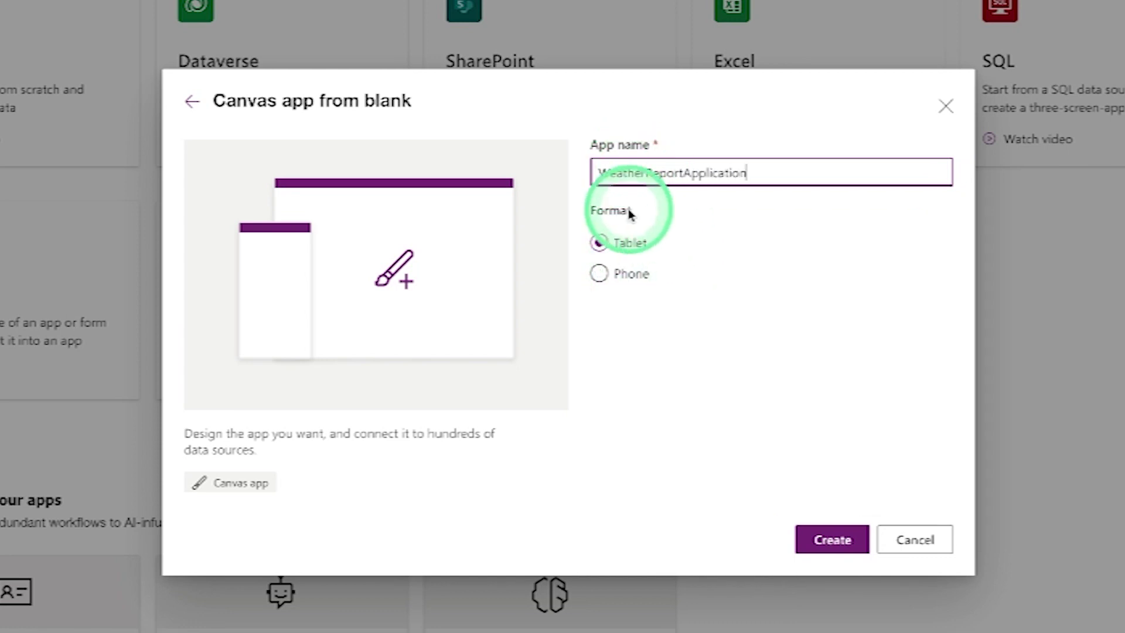
{"action": "left_click", "coordinate": [610, 280]}
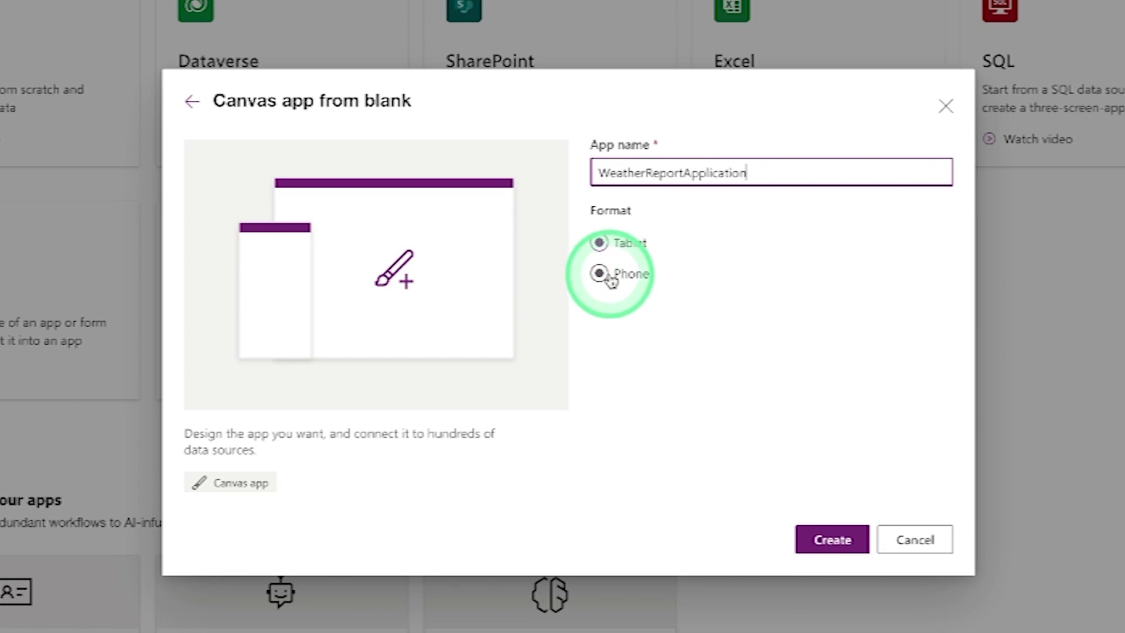
{"action": "left_click", "coordinate": [839, 541]}
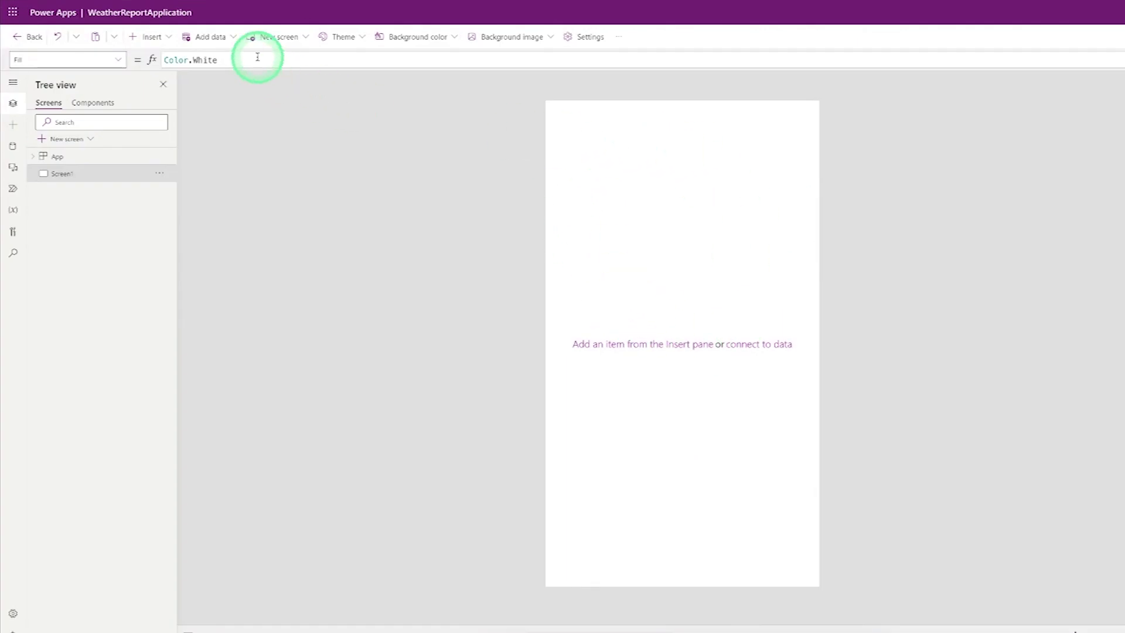
Insert a rectangle at the top of the screen and resize it into a thin full-width header bar.
{"action": "left_click", "coordinate": [168, 39]}
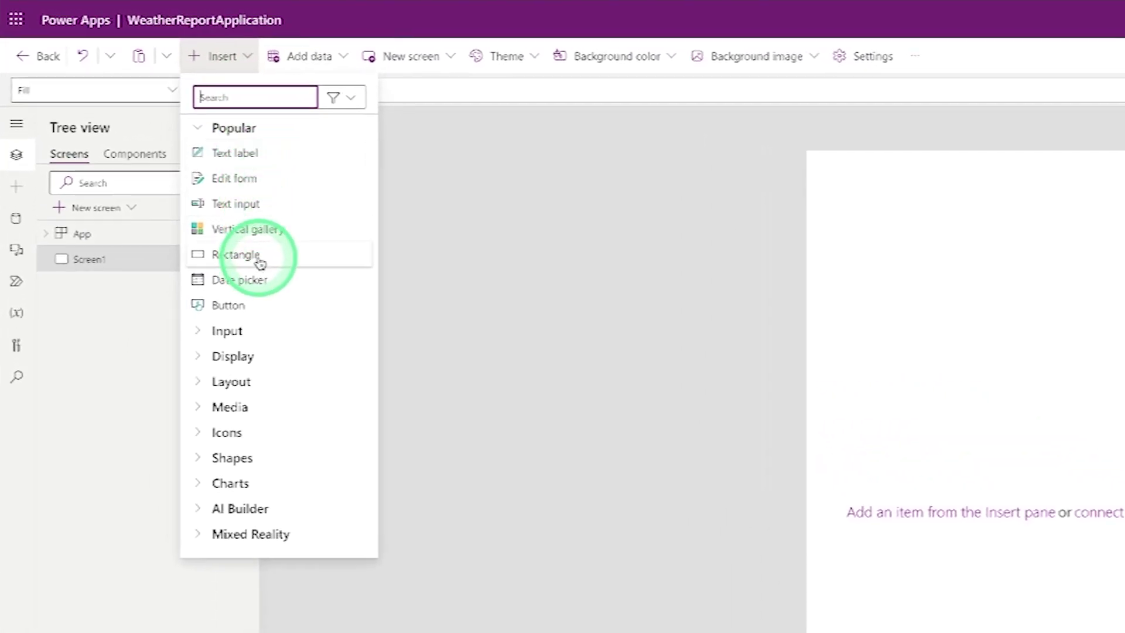
{"action": "left_click", "coordinate": [259, 260]}
{"action": "left_click_drag", "start_coordinate": [866, 211], "coordinate": [830, 179]}
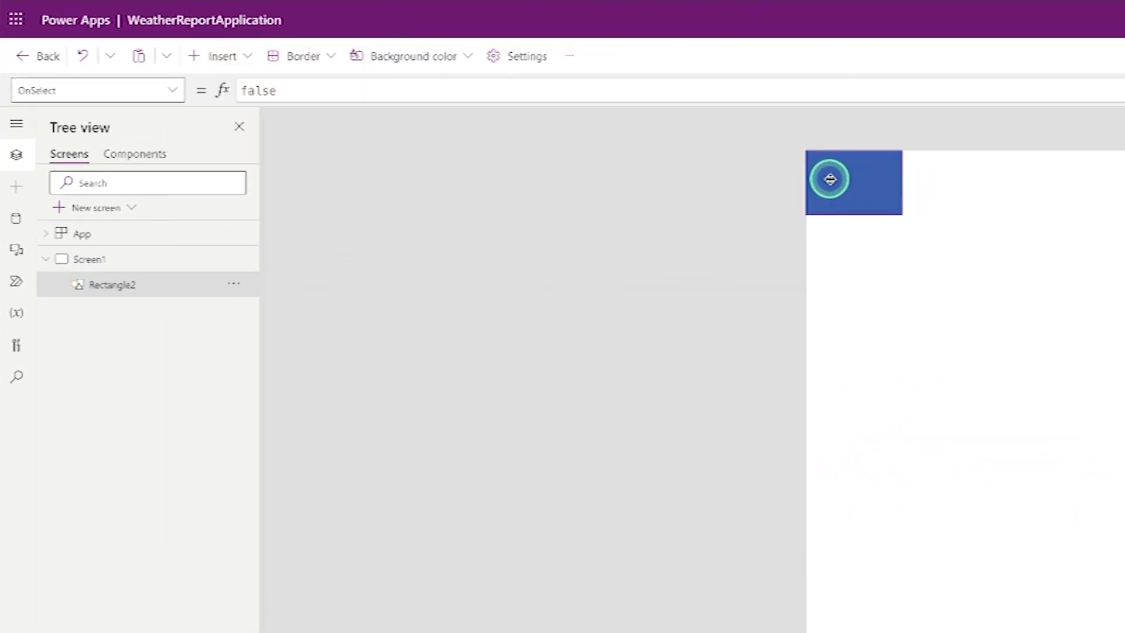
{"action": "left_click_drag", "start_coordinate": [904, 216], "coordinate": [1018, 164]}
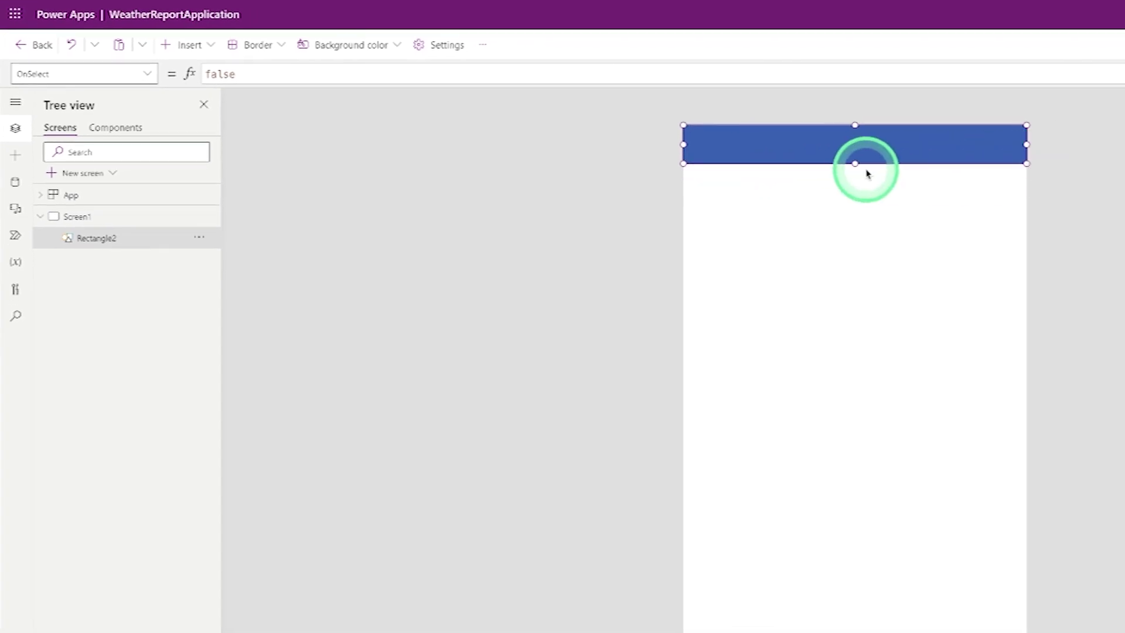
{"action": "left_click_drag", "start_coordinate": [855, 163], "coordinate": [853, 156]}
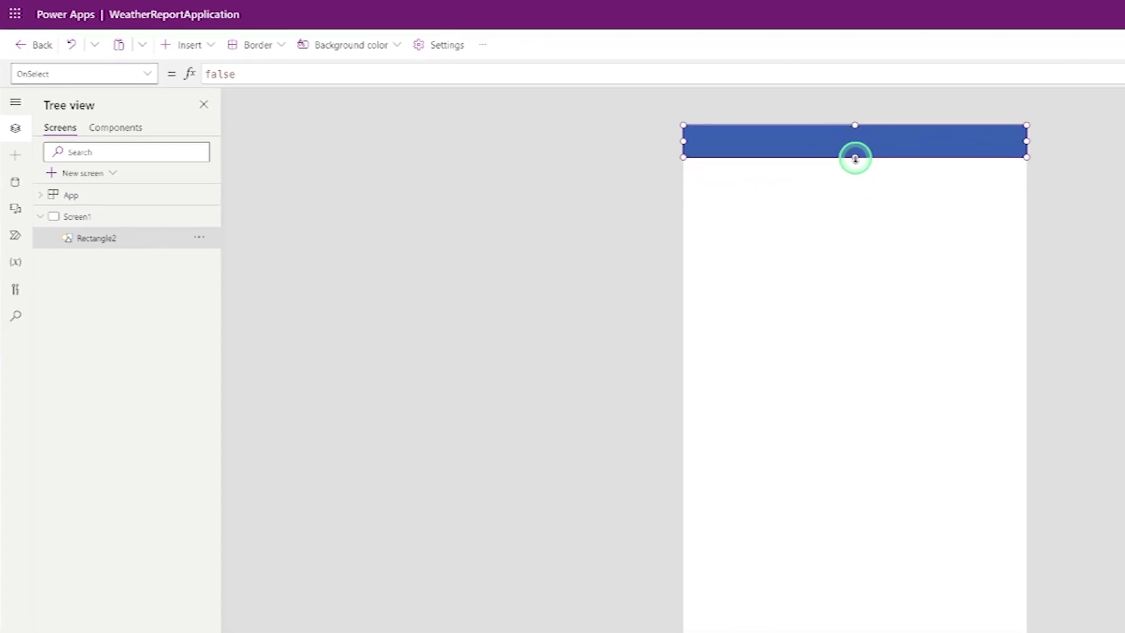
Insert a text label on the header bar, sized about 452 by 60 and positioned centrally within the bar.
{"action": "left_click", "coordinate": [215, 50]}
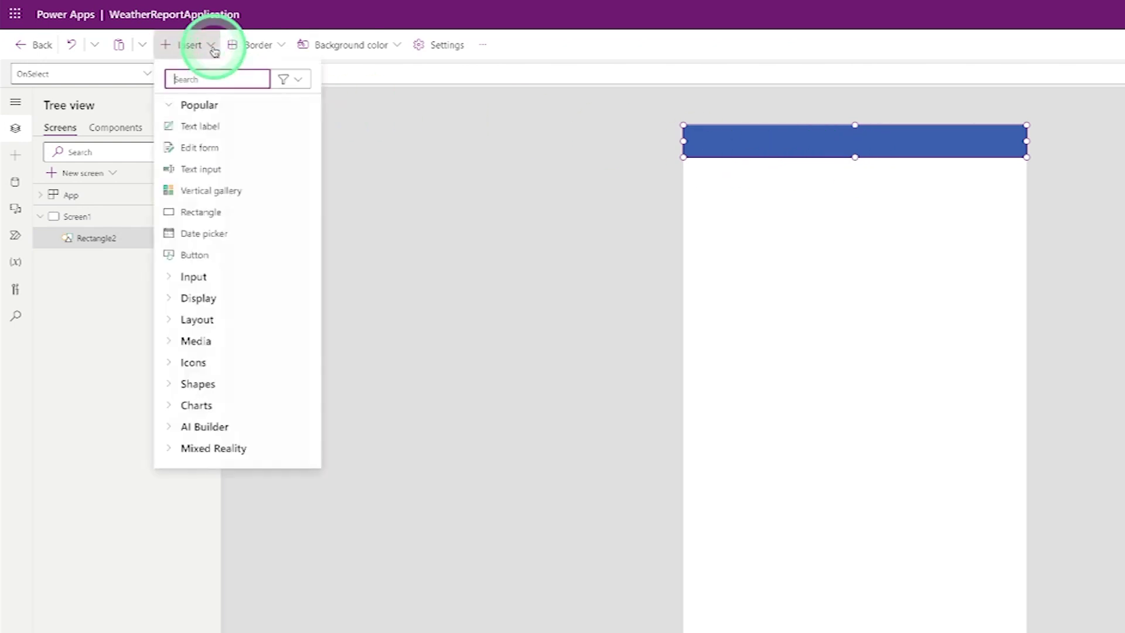
{"action": "left_click", "coordinate": [228, 132]}
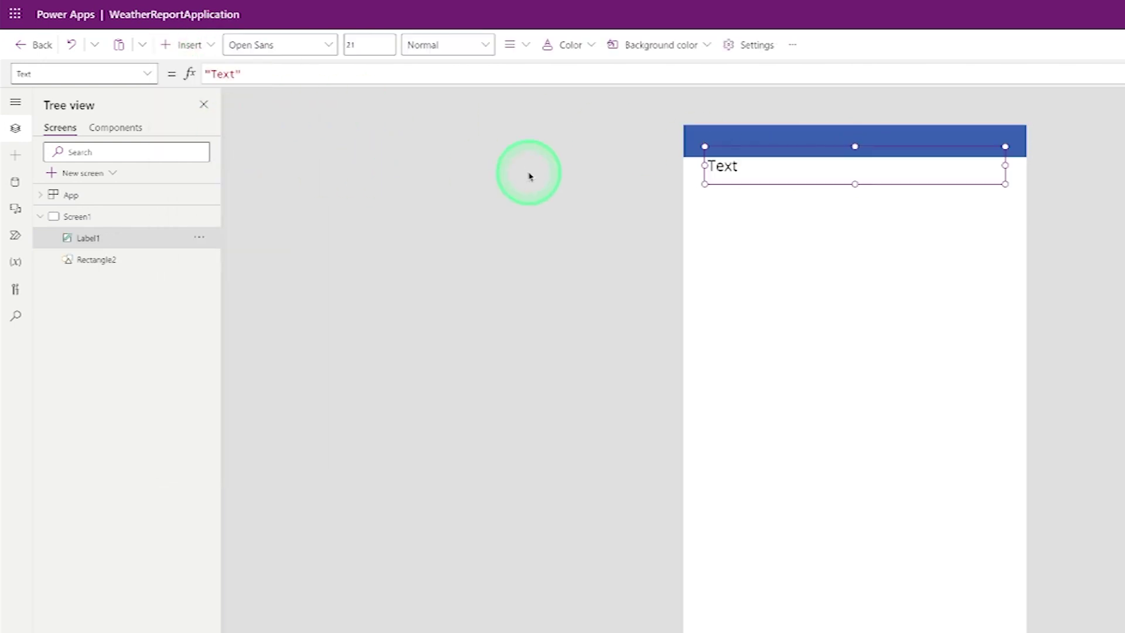
{"action": "left_click_drag", "start_coordinate": [789, 183], "coordinate": [793, 156]}
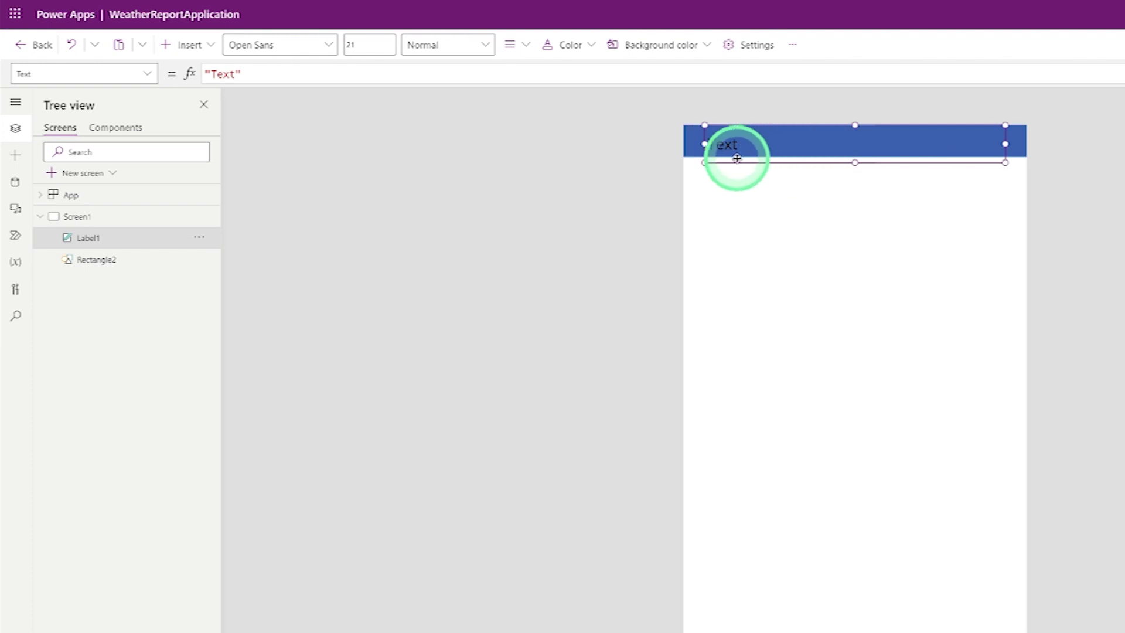
{"action": "left_click_drag", "start_coordinate": [705, 157], "coordinate": [754, 157]}
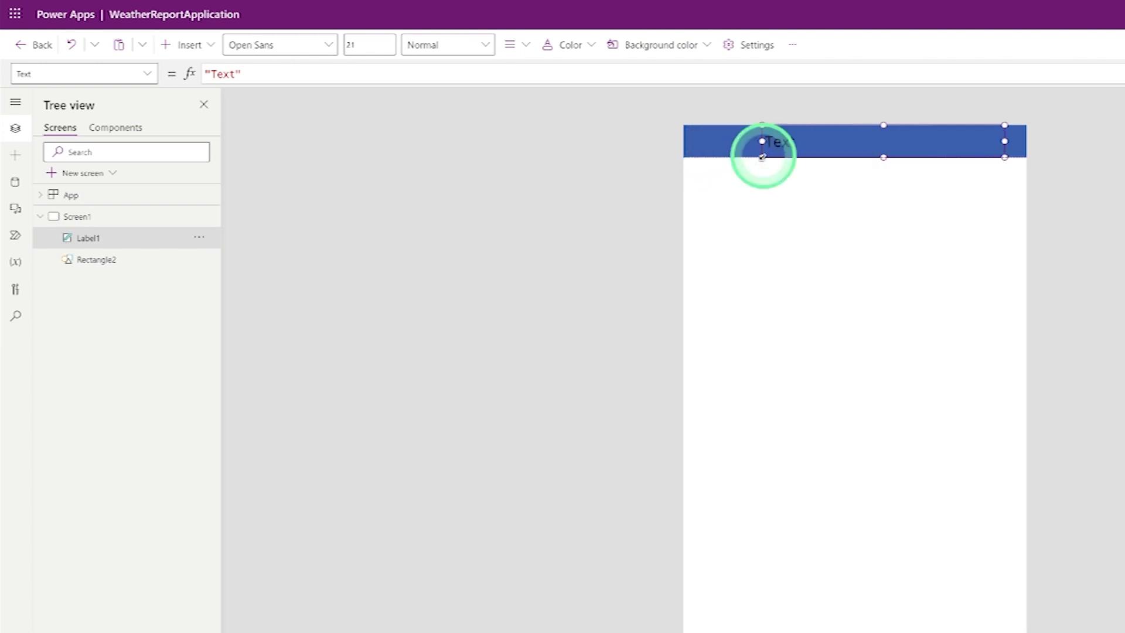
{"action": "left_click_drag", "start_coordinate": [821, 143], "coordinate": [807, 146]}
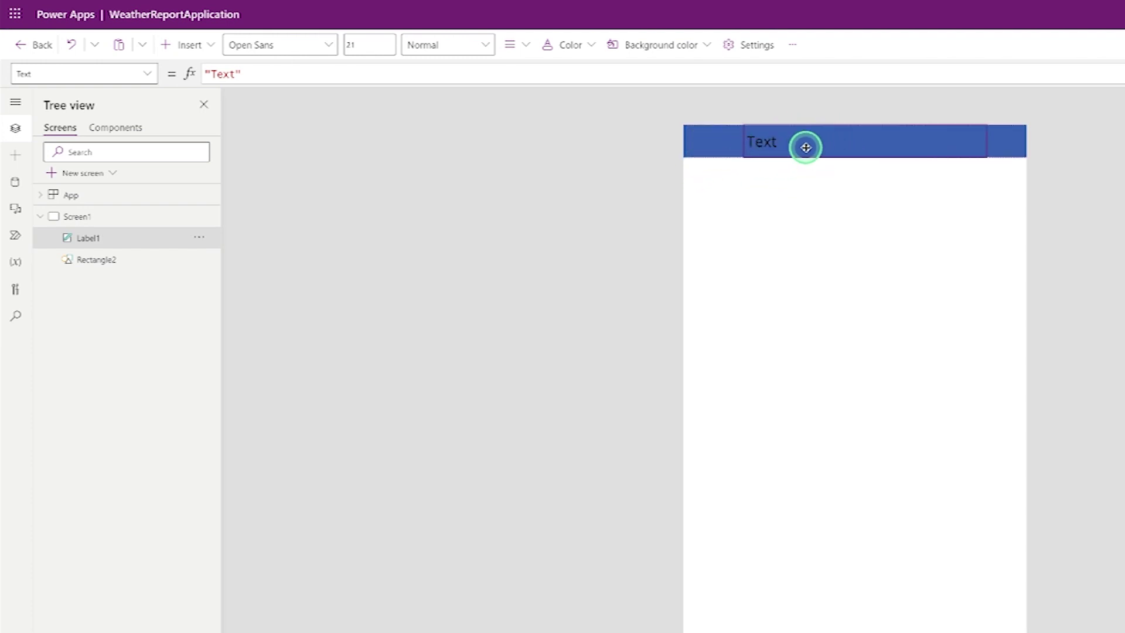
Set the header label's text to "Weather Report Application" and align it to the center.
{"action": "double_click", "coordinate": [235, 74]}
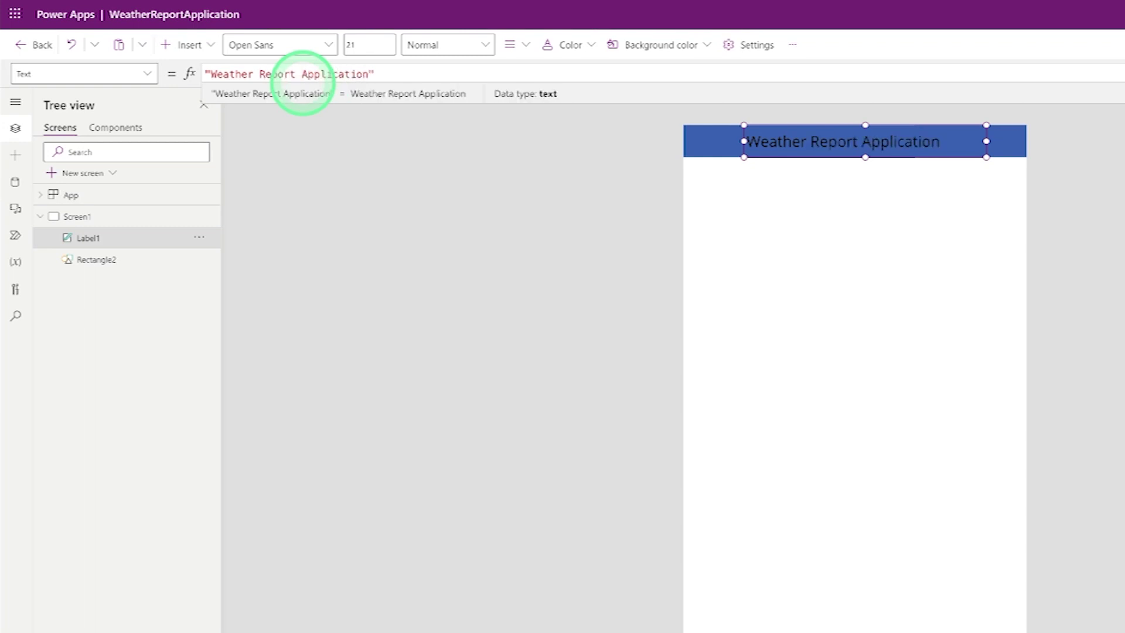
{"action": "left_click", "coordinate": [814, 147]}
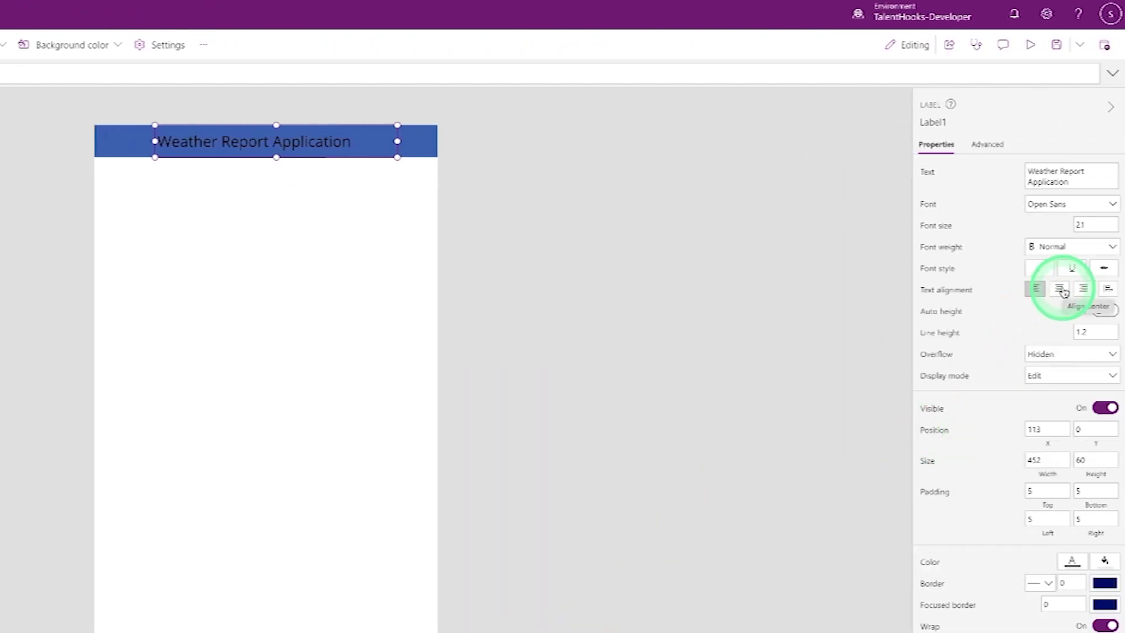
{"action": "left_click", "coordinate": [1060, 289]}
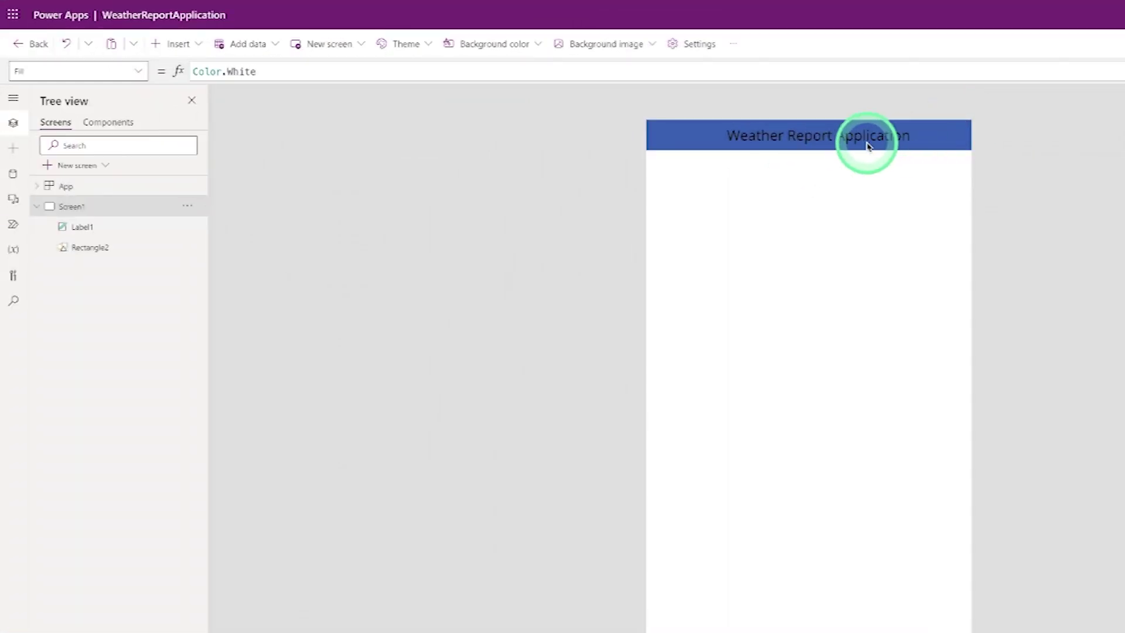
Insert a text input below the header, shrink it to about half its width, and clear its default text.
{"action": "left_click", "coordinate": [201, 46]}
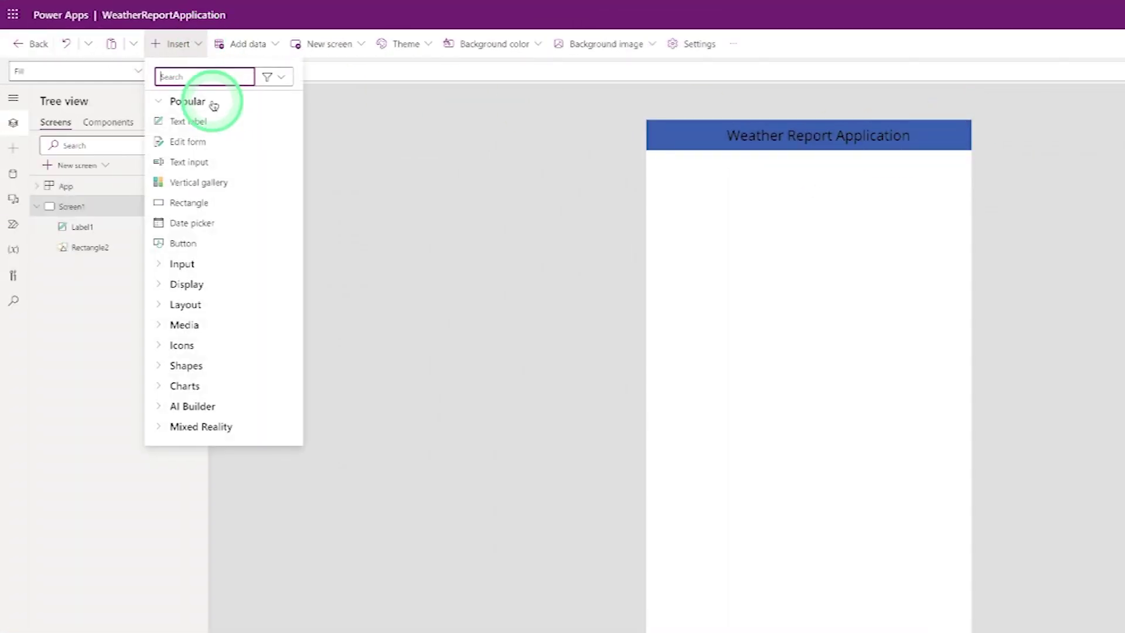
{"action": "left_click", "coordinate": [219, 163]}
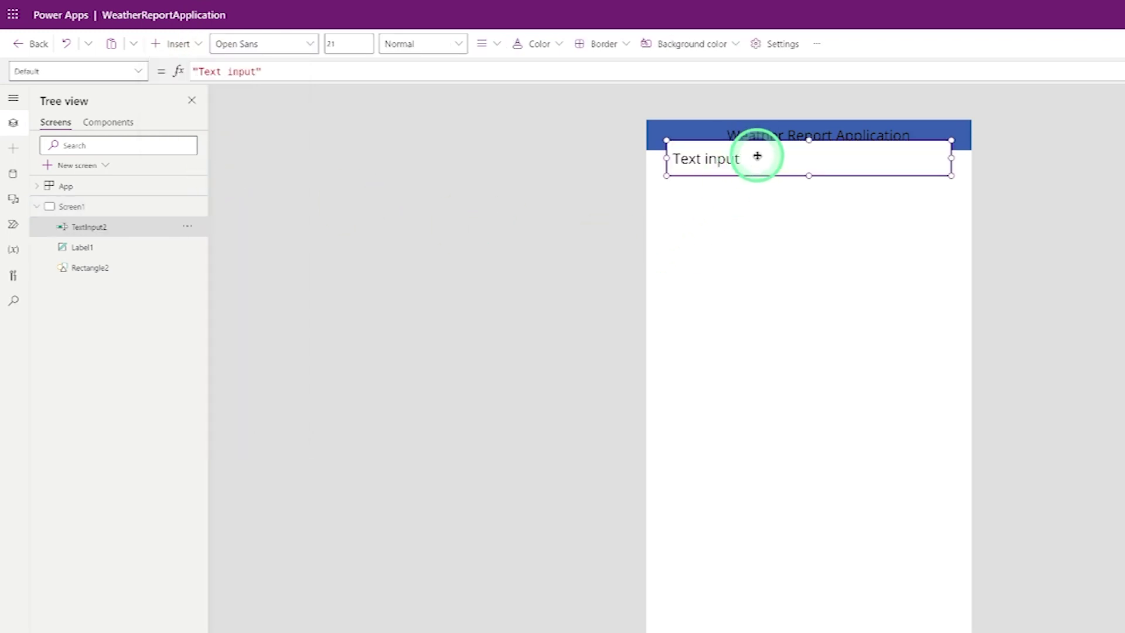
{"action": "left_click_drag", "start_coordinate": [756, 156], "coordinate": [747, 238]}
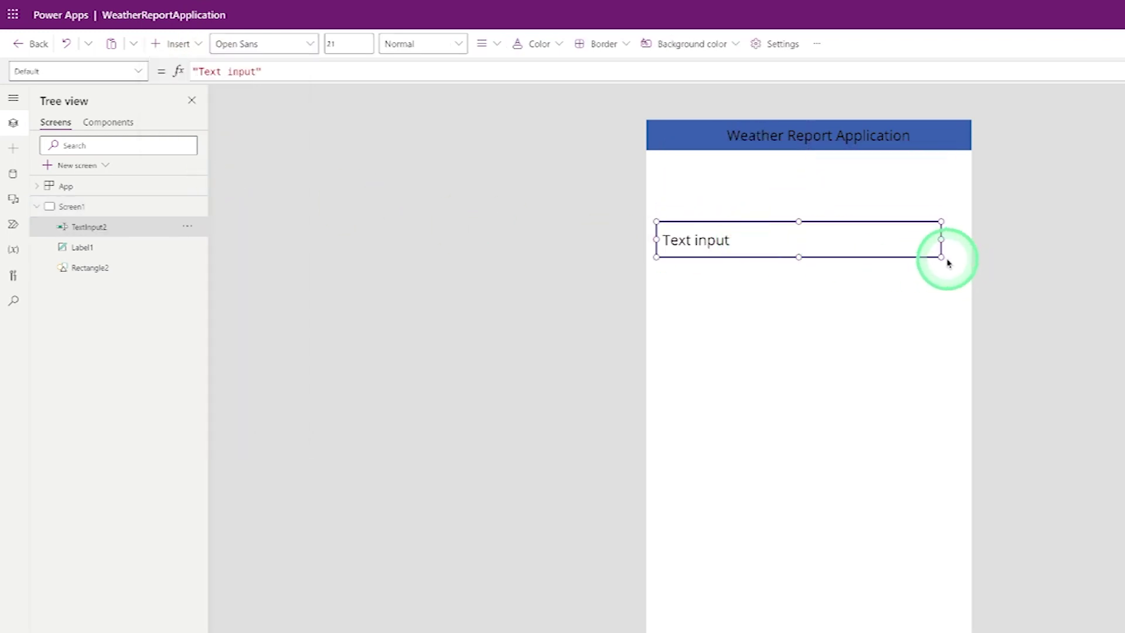
{"action": "left_click_drag", "start_coordinate": [942, 258], "coordinate": [758, 244]}
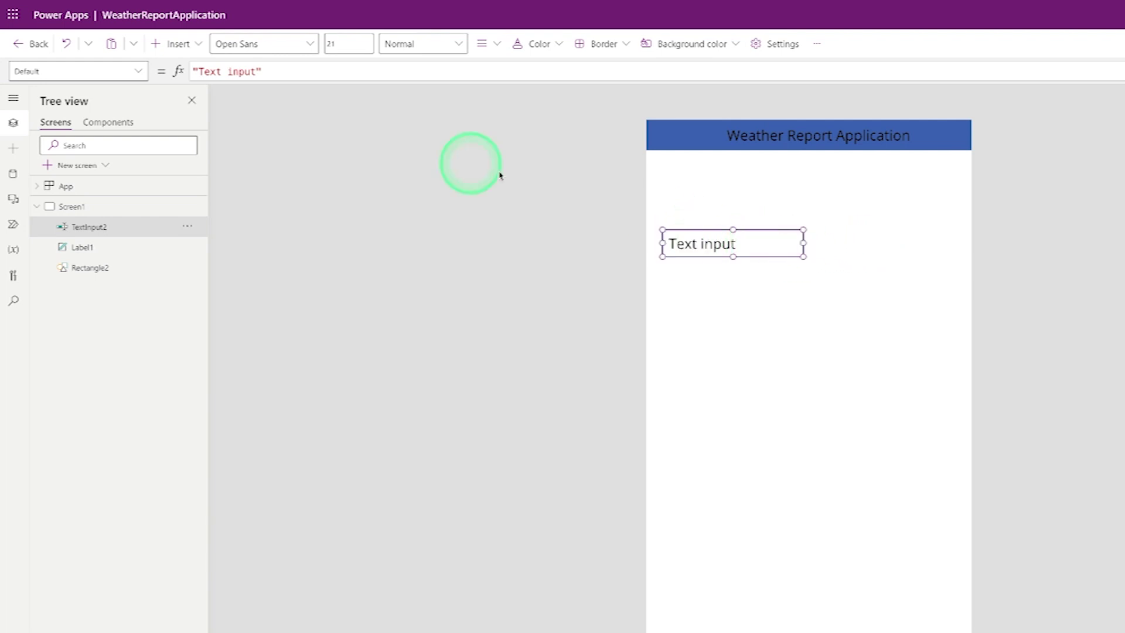
{"action": "left_click", "coordinate": [256, 71]}
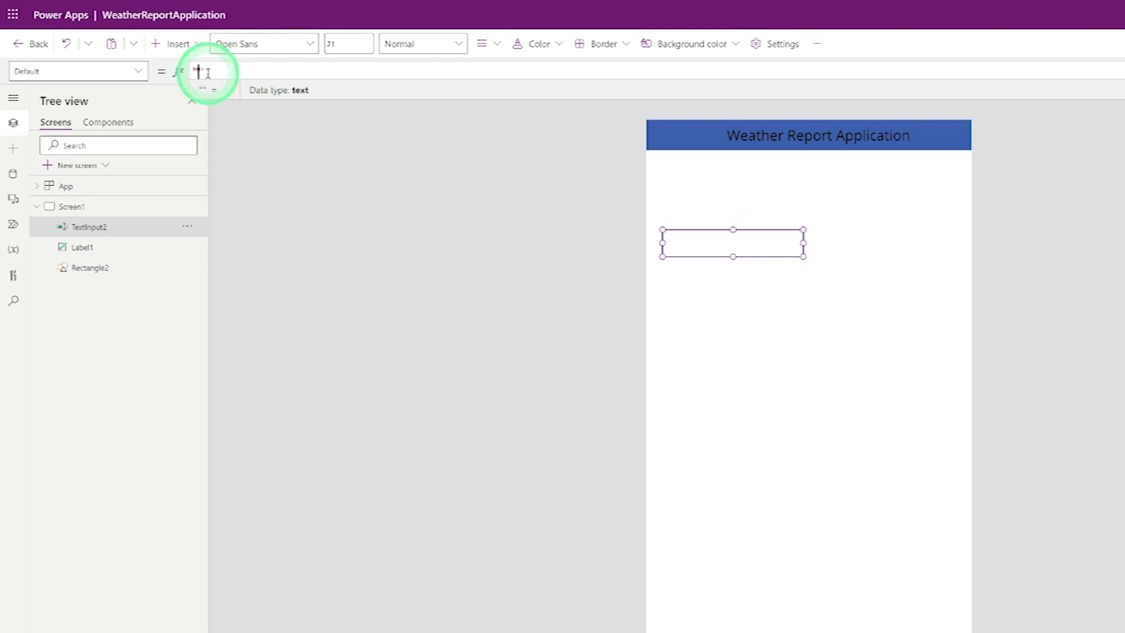
Insert a button just below the text input, left-aligned with it, and shrink it to be narrower than the input.
{"action": "left_click", "coordinate": [198, 52]}
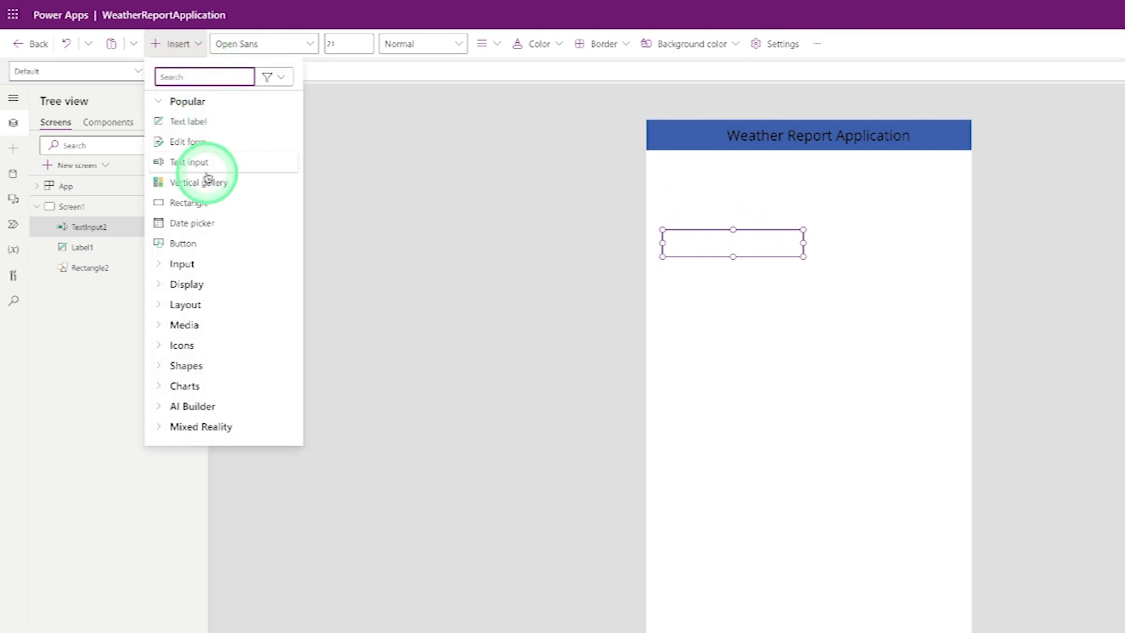
{"action": "left_click", "coordinate": [193, 243]}
{"action": "left_click_drag", "start_coordinate": [736, 168], "coordinate": [734, 310]}
{"action": "left_click", "coordinate": [803, 318]}
{"action": "left_click_drag", "start_coordinate": [807, 320], "coordinate": [765, 308]}
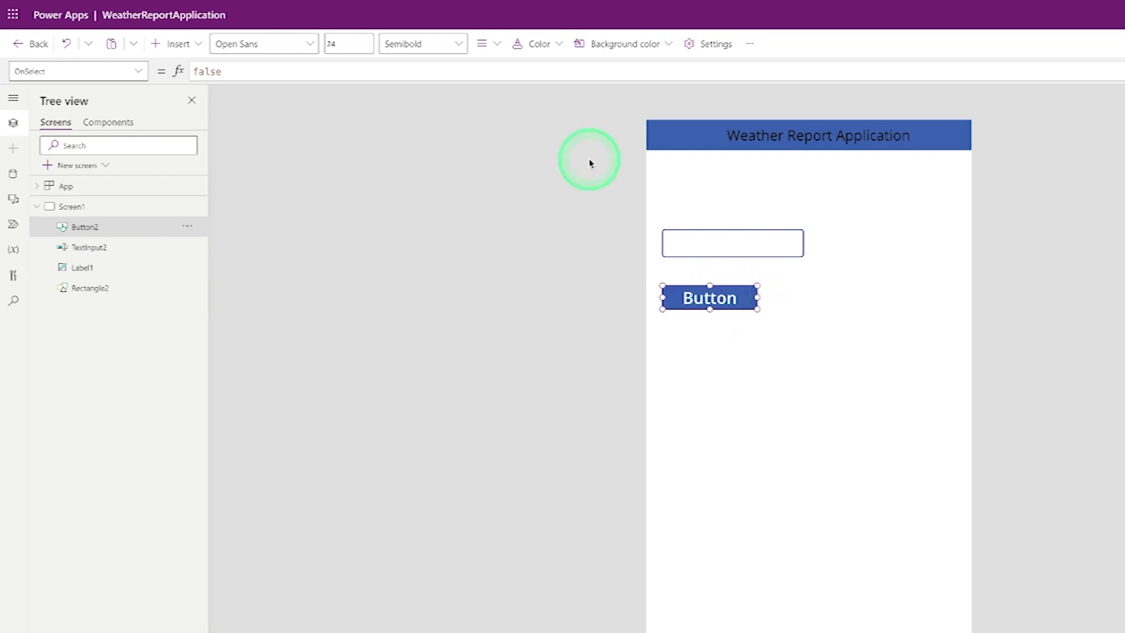
Insert a text label above the text input reading "Enter The Location :" and set its font size to 14.
{"action": "left_click", "coordinate": [199, 45]}
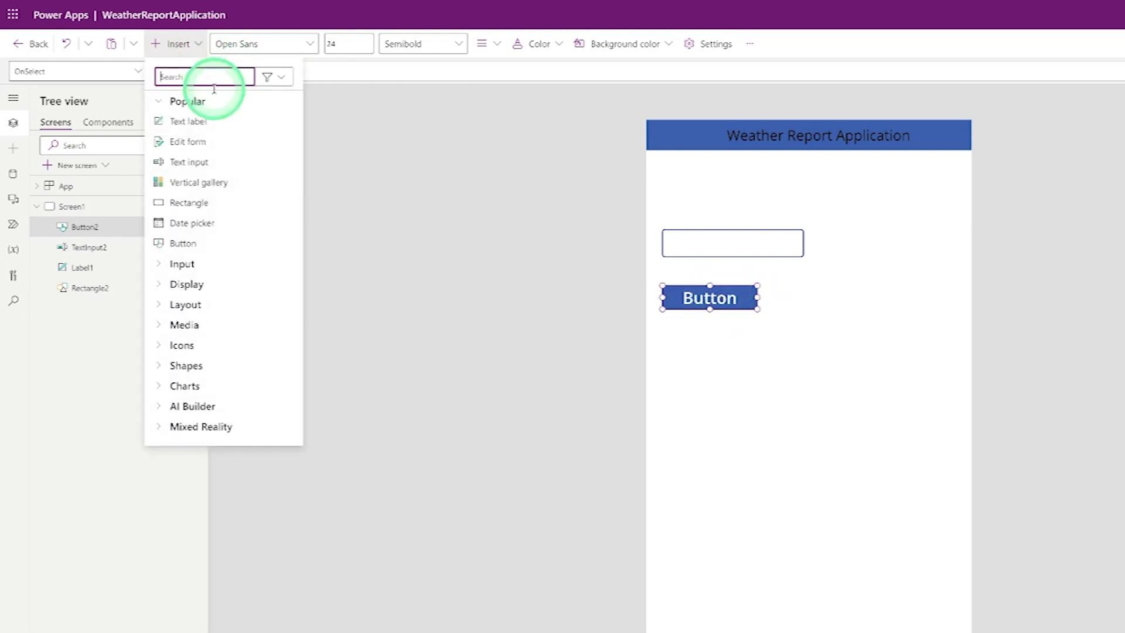
{"action": "left_click", "coordinate": [215, 119]}
{"action": "left_click_drag", "start_coordinate": [741, 158], "coordinate": [731, 191]}
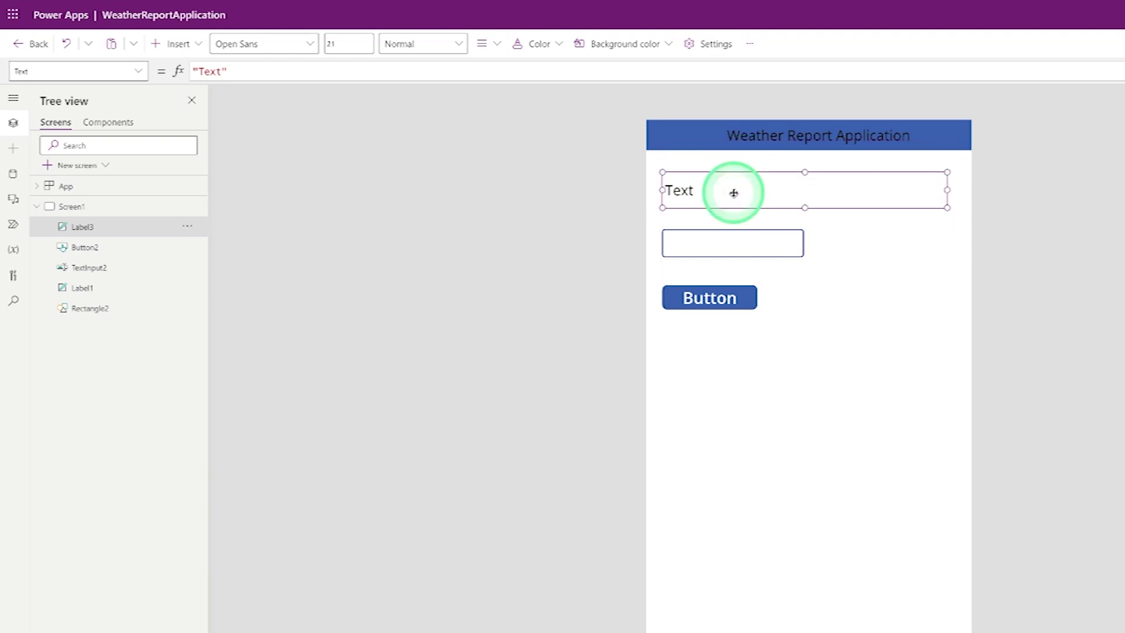
{"action": "double_click", "coordinate": [222, 71]}
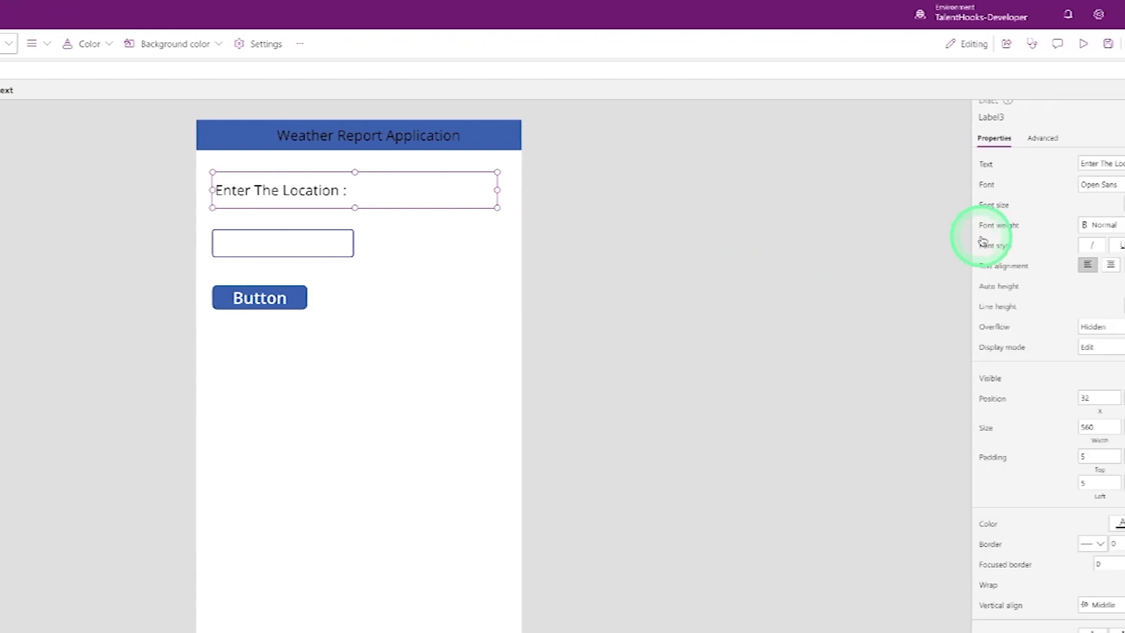
{"action": "left_click", "coordinate": [1102, 204]}
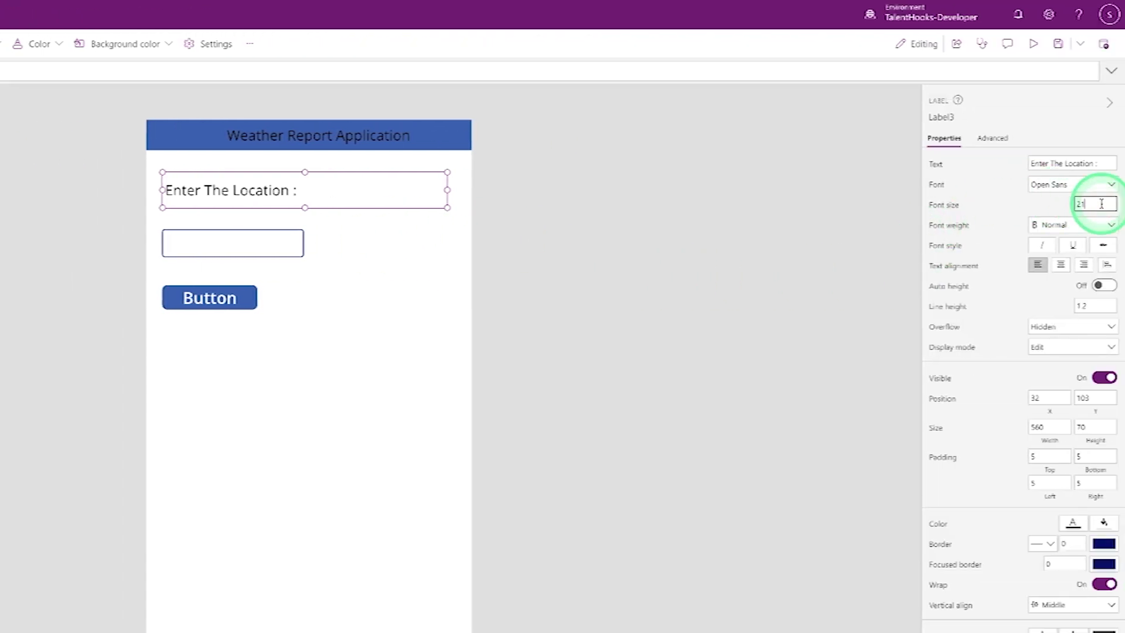
{"action": "type", "text": "14"}
{"action": "left_click", "coordinate": [347, 285]}
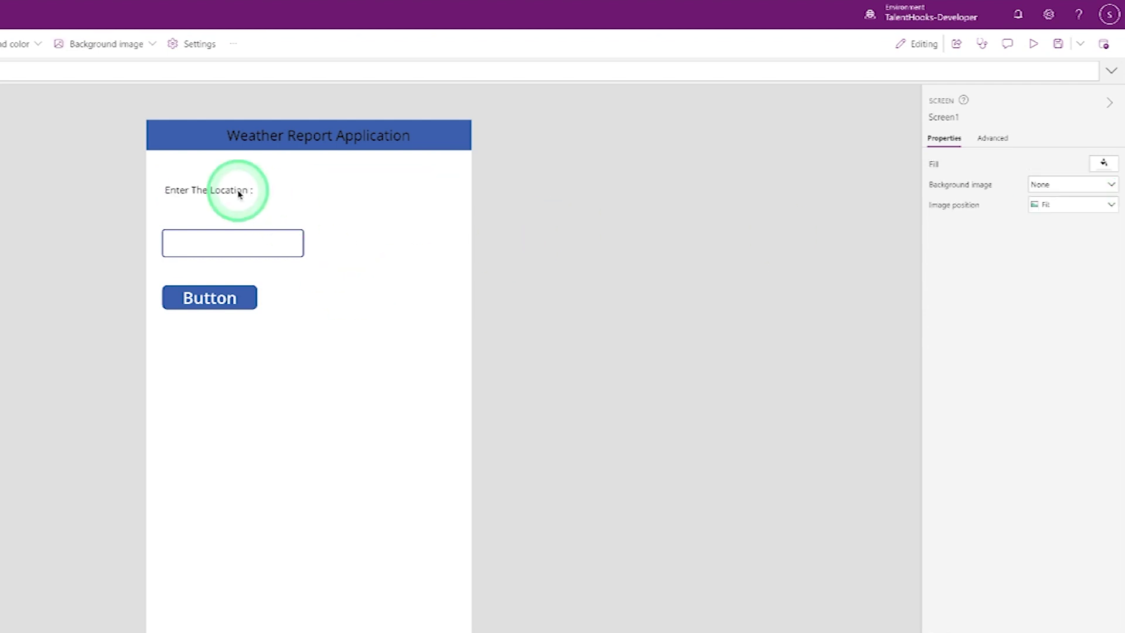
Move the location label down to just above the text input, shrink it to about 228 by 53, and set its border thickness to 1.
{"action": "left_click", "coordinate": [226, 198]}
{"action": "left_click_drag", "start_coordinate": [226, 198], "coordinate": [226, 209]}
{"action": "left_click_drag", "start_coordinate": [447, 216], "coordinate": [242, 212]}
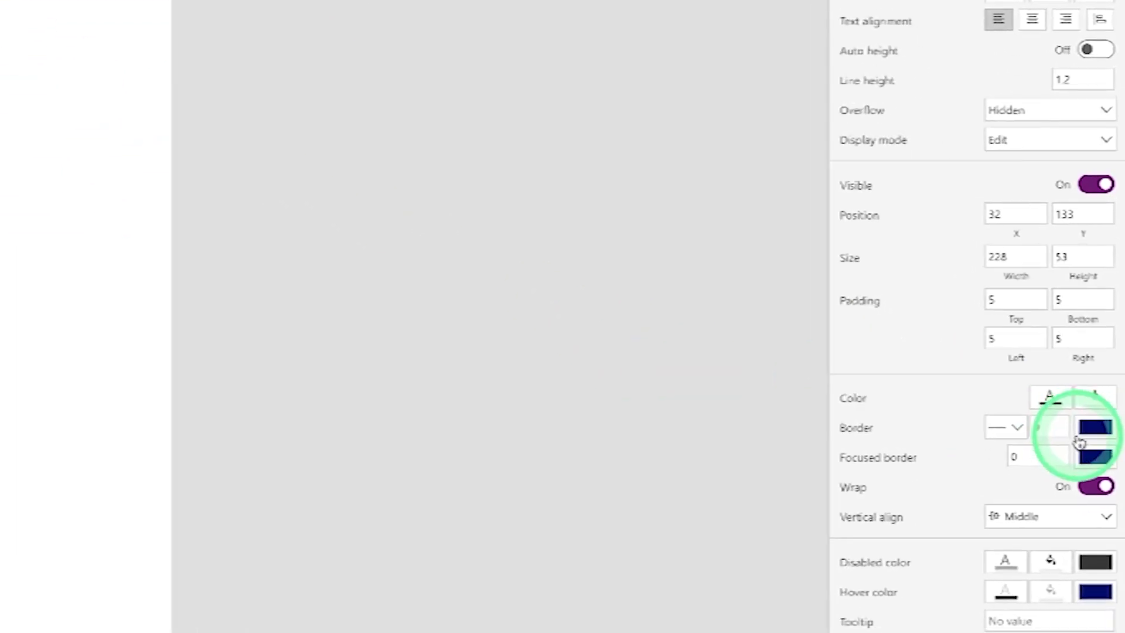
{"action": "left_click", "coordinate": [1049, 426]}
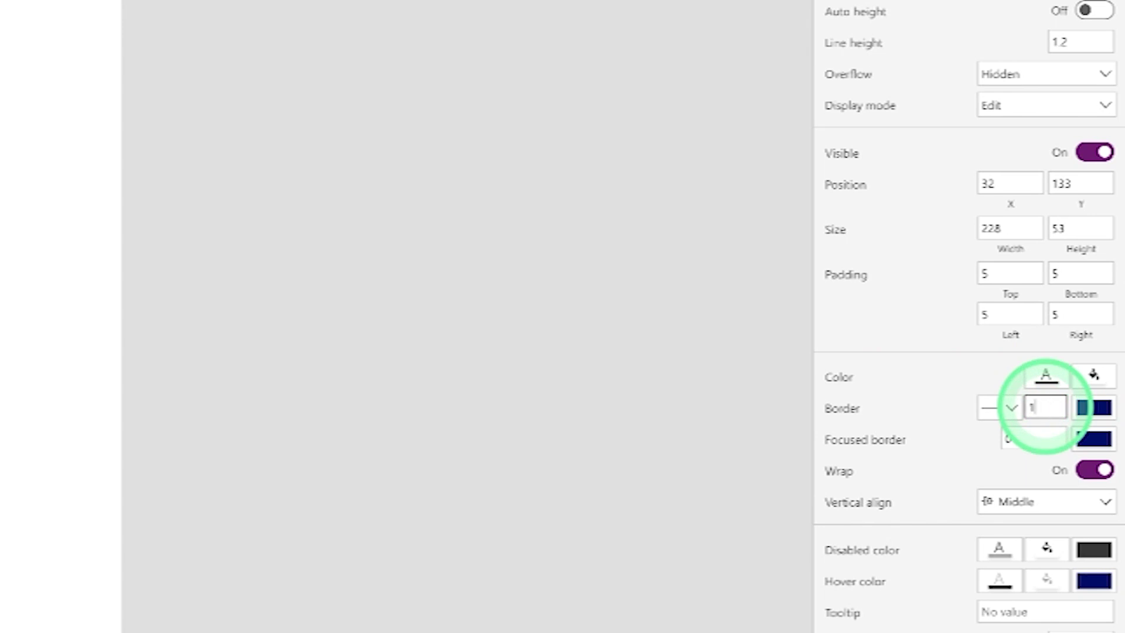
{"action": "left_click", "coordinate": [17, 197]}
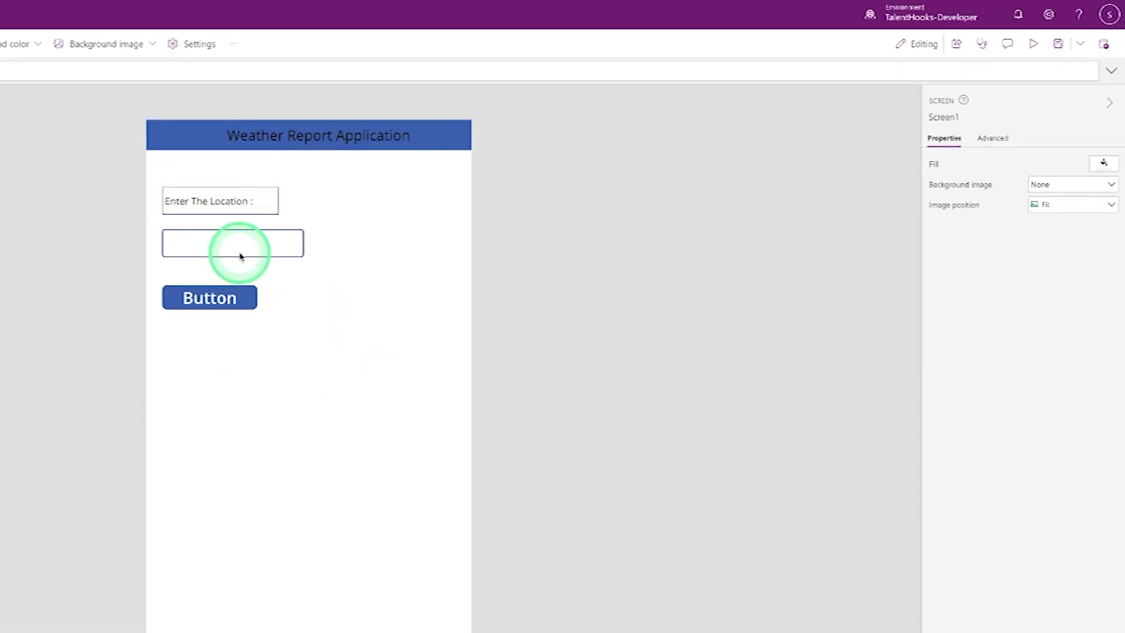
Move the empty text input beside the location label, level with it, and place the button centrally below the two.
{"action": "left_click_drag", "start_coordinate": [236, 249], "coordinate": [372, 209]}
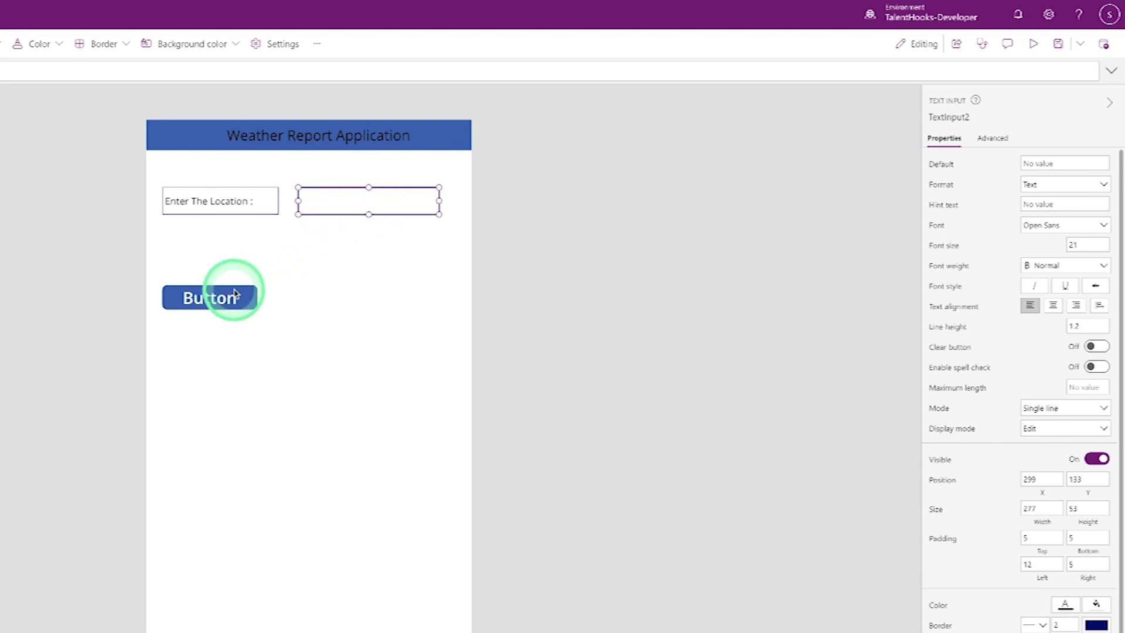
{"action": "left_click_drag", "start_coordinate": [227, 298], "coordinate": [312, 255]}
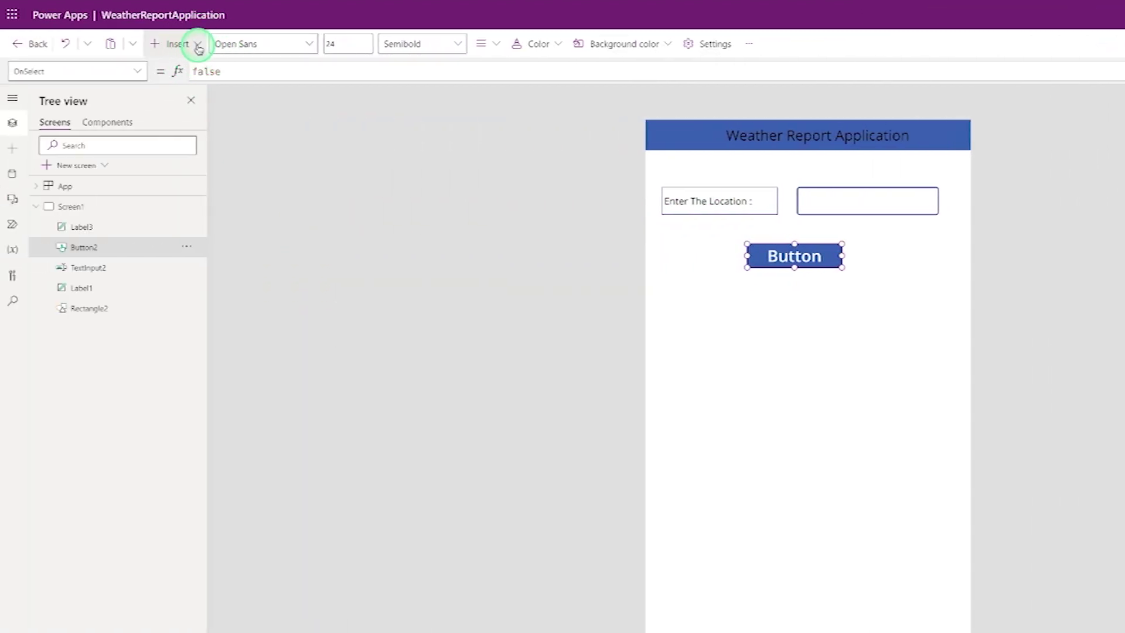
Insert a text label below the button and set its text to "Output".
{"action": "left_click", "coordinate": [199, 46]}
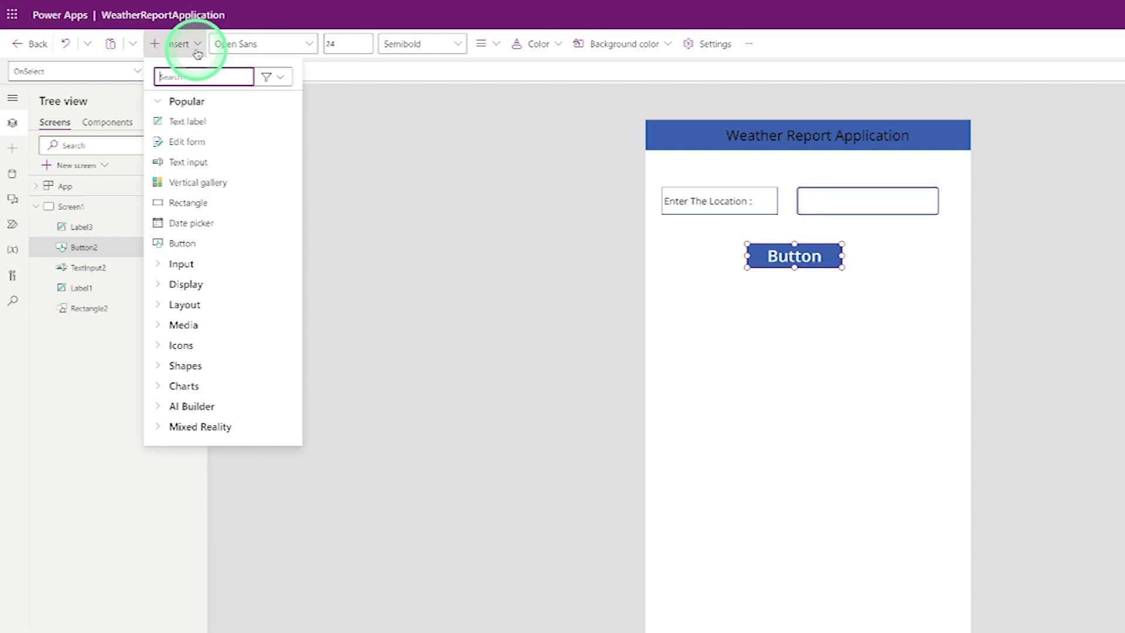
{"action": "left_click", "coordinate": [194, 123]}
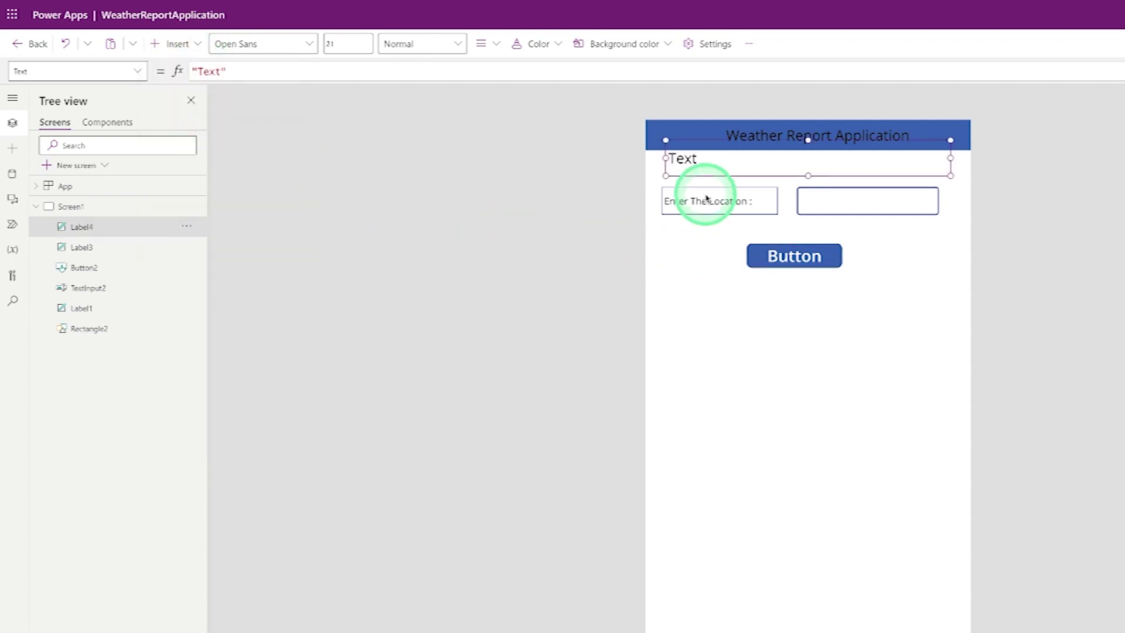
{"action": "left_click_drag", "start_coordinate": [709, 164], "coordinate": [697, 324]}
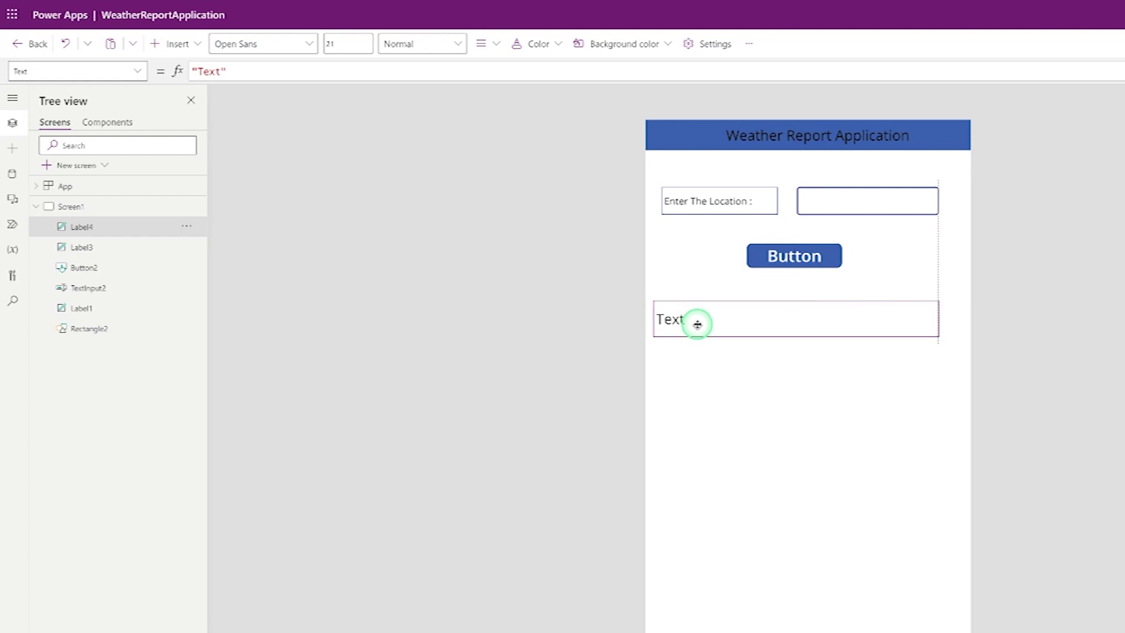
{"action": "double_click", "coordinate": [222, 72]}
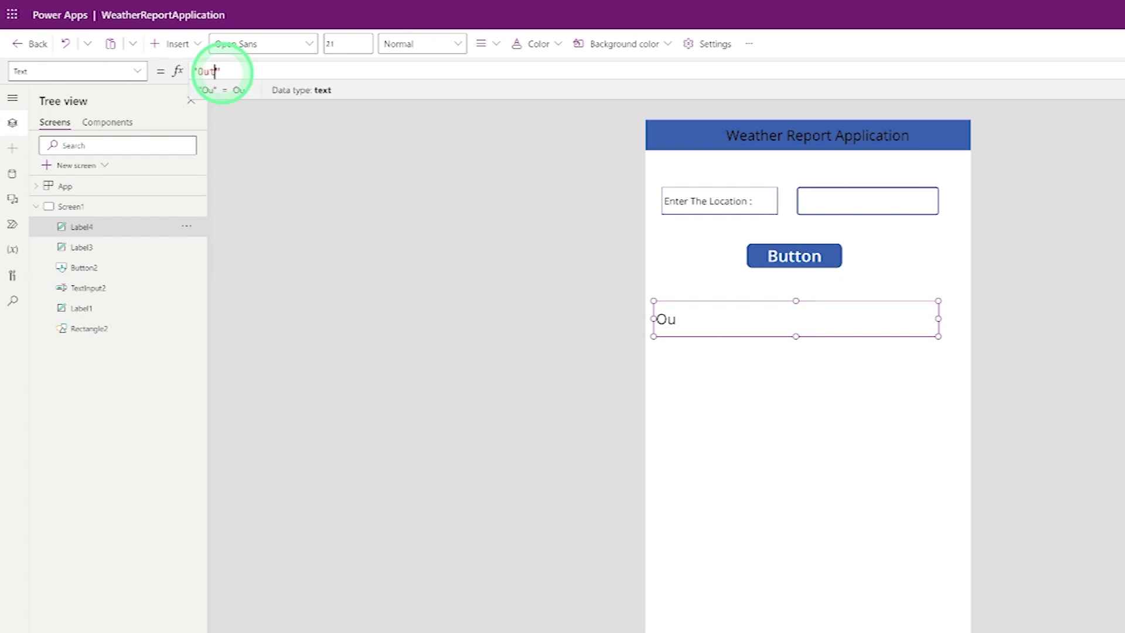
{"action": "left_click", "coordinate": [715, 311]}
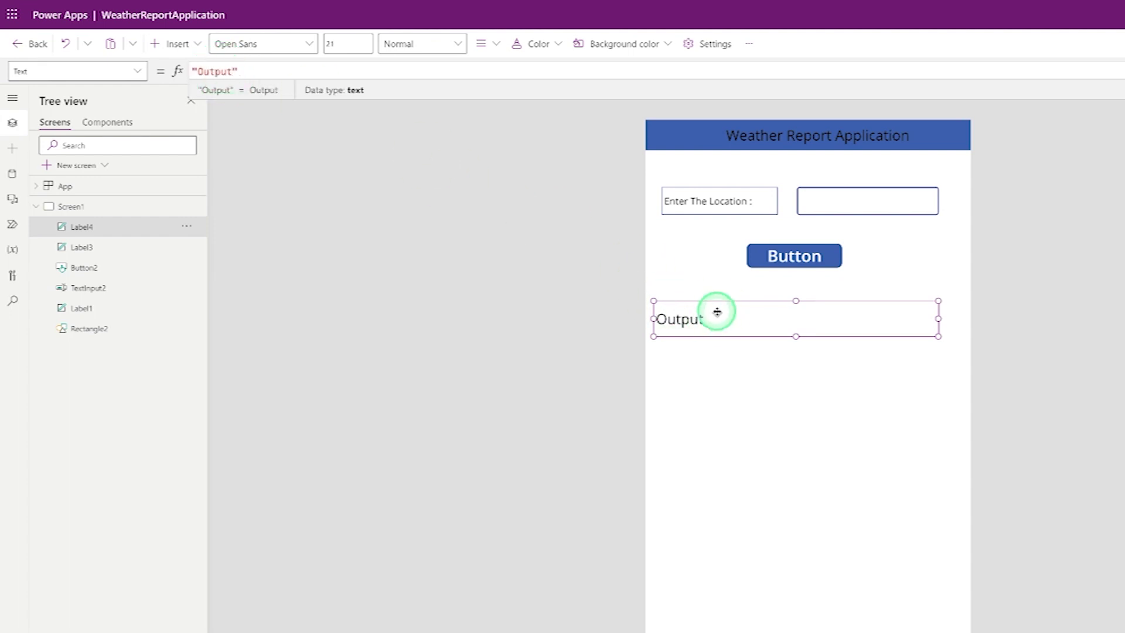
Shrink the Output label to about 184 by 47, position it beneath the button, and make its text bold at font size 14.
{"action": "left_click_drag", "start_coordinate": [939, 335], "coordinate": [797, 323]}
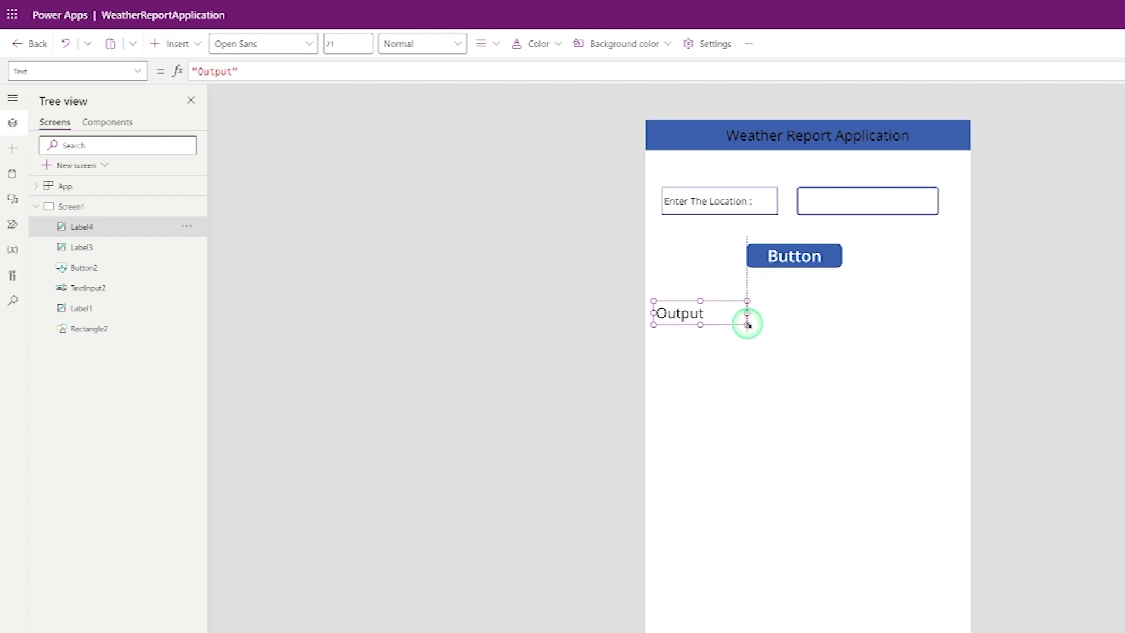
{"action": "left_click_drag", "start_coordinate": [726, 314], "coordinate": [799, 329]}
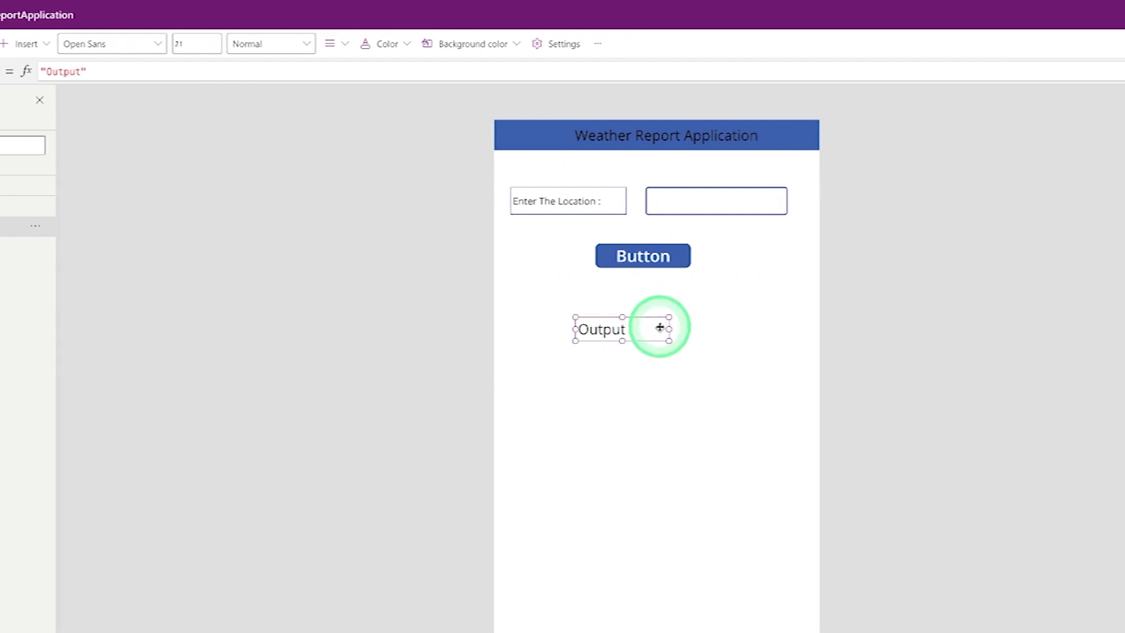
{"action": "left_click", "coordinate": [1088, 205]}
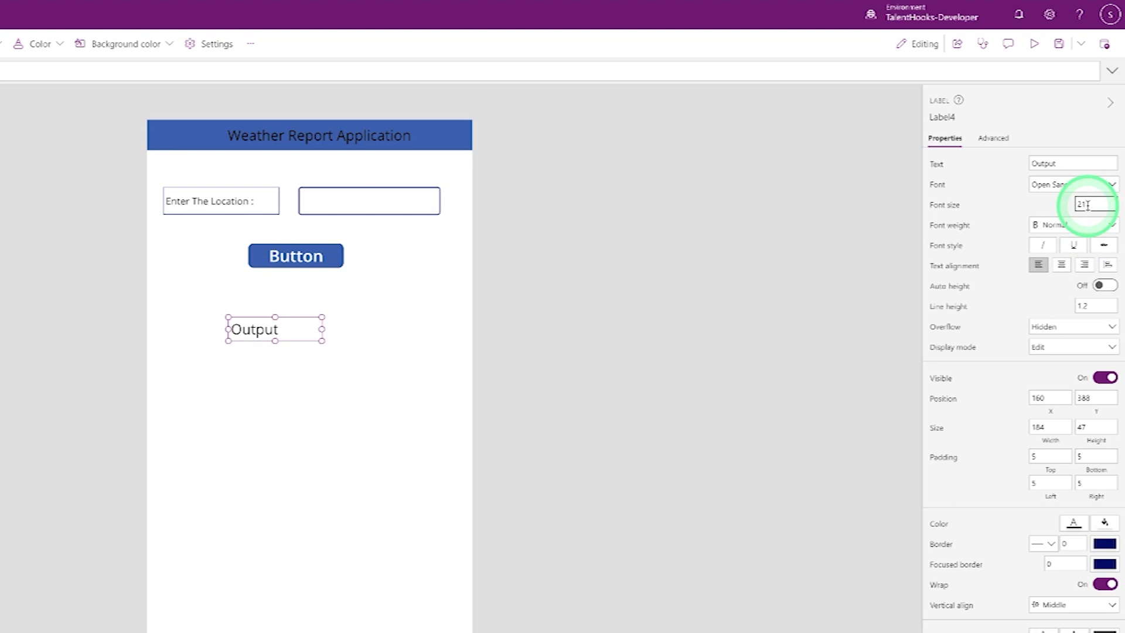
{"action": "type", "text": "14"}
{"action": "left_click", "coordinate": [293, 352]}
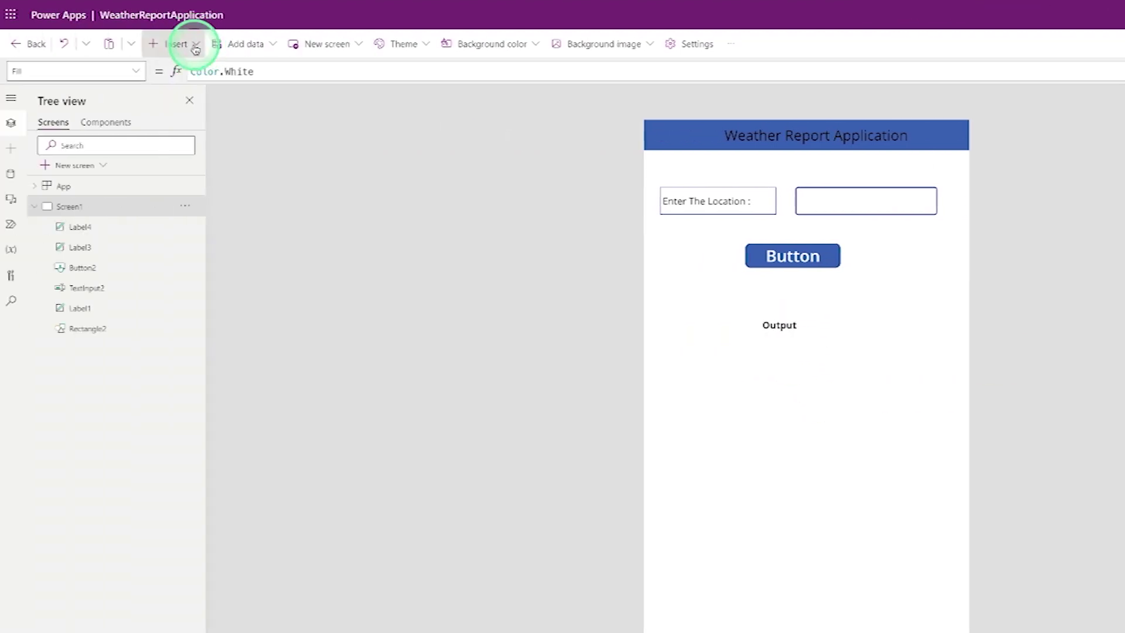
Insert a text label below the Output heading at the screen's left edge, about 200 by 51, reading "Temprature".
{"action": "left_click", "coordinate": [196, 49]}
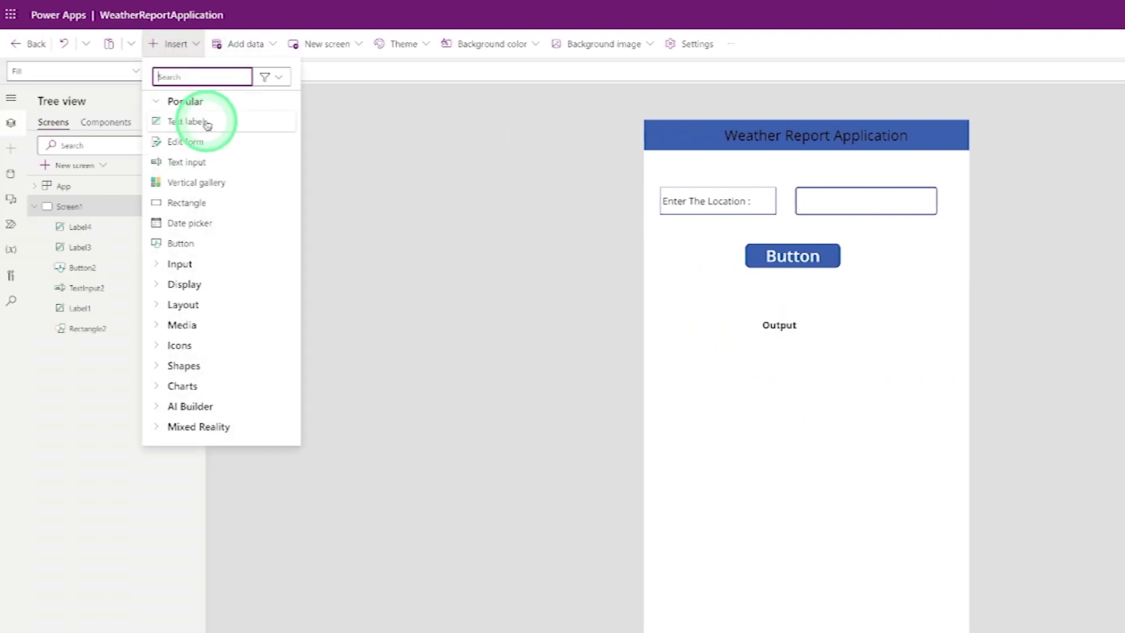
{"action": "left_click", "coordinate": [207, 123]}
{"action": "left_click_drag", "start_coordinate": [728, 161], "coordinate": [733, 379]}
{"action": "left_click_drag", "start_coordinate": [931, 395], "coordinate": [750, 389]}
{"action": "left_click", "coordinate": [218, 71]}
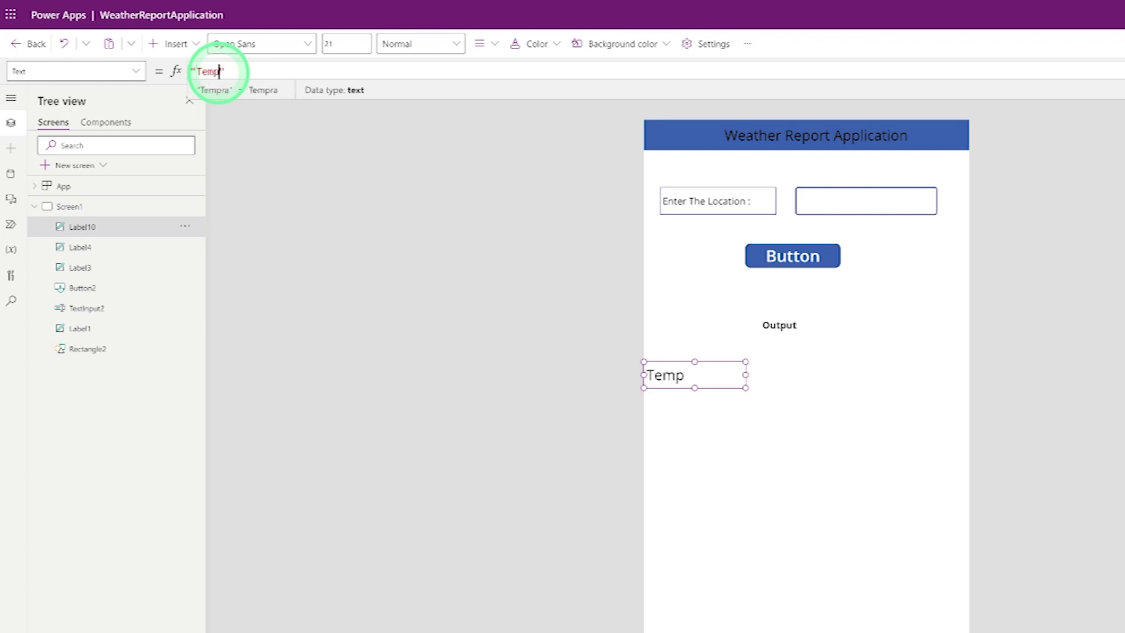
{"action": "type", "text": "Temprature"}
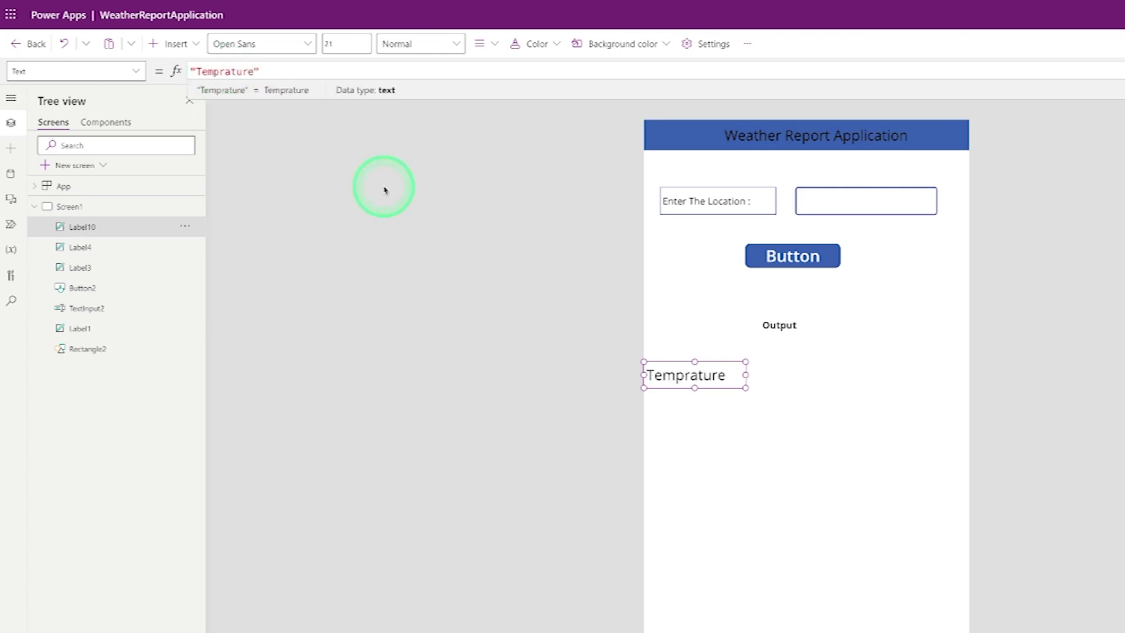
{"action": "left_click", "coordinate": [709, 387]}
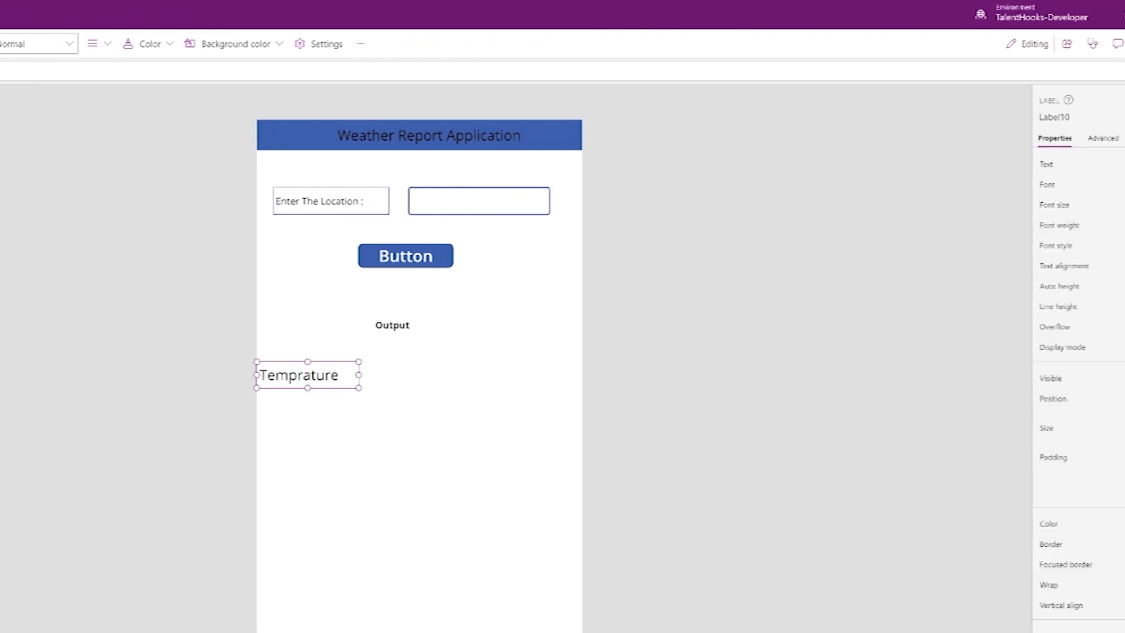
Format the Temprature label with border thickness 1 and font size 14, reduce its height, and left-align it with the location label.
{"action": "left_click", "coordinate": [1124, 544]}
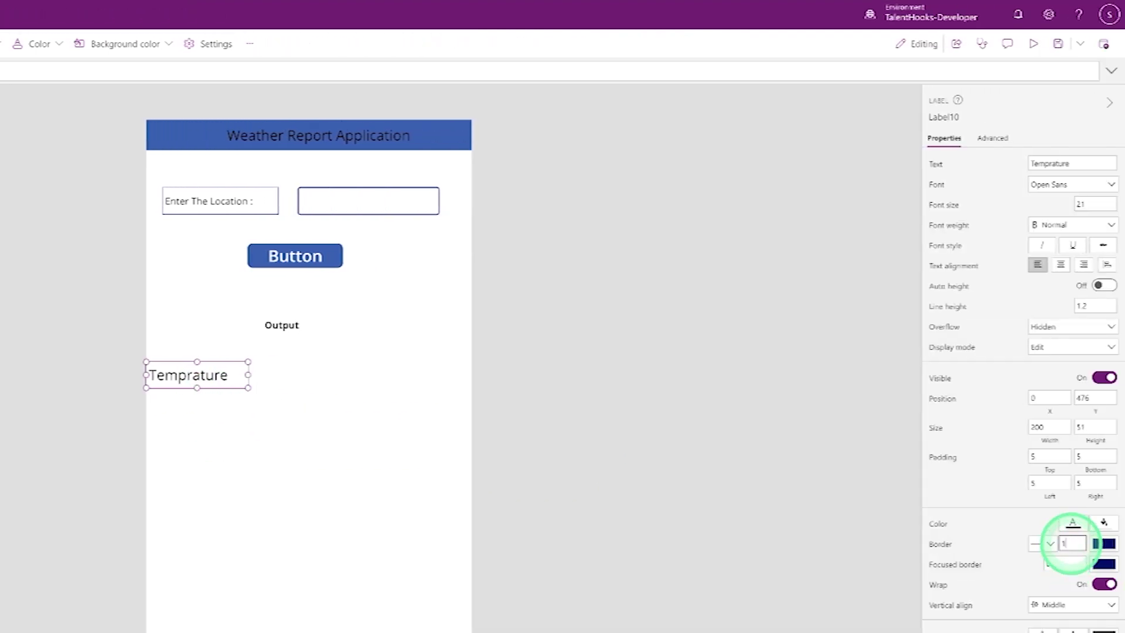
{"action": "left_click", "coordinate": [251, 427]}
{"action": "left_click", "coordinate": [234, 377]}
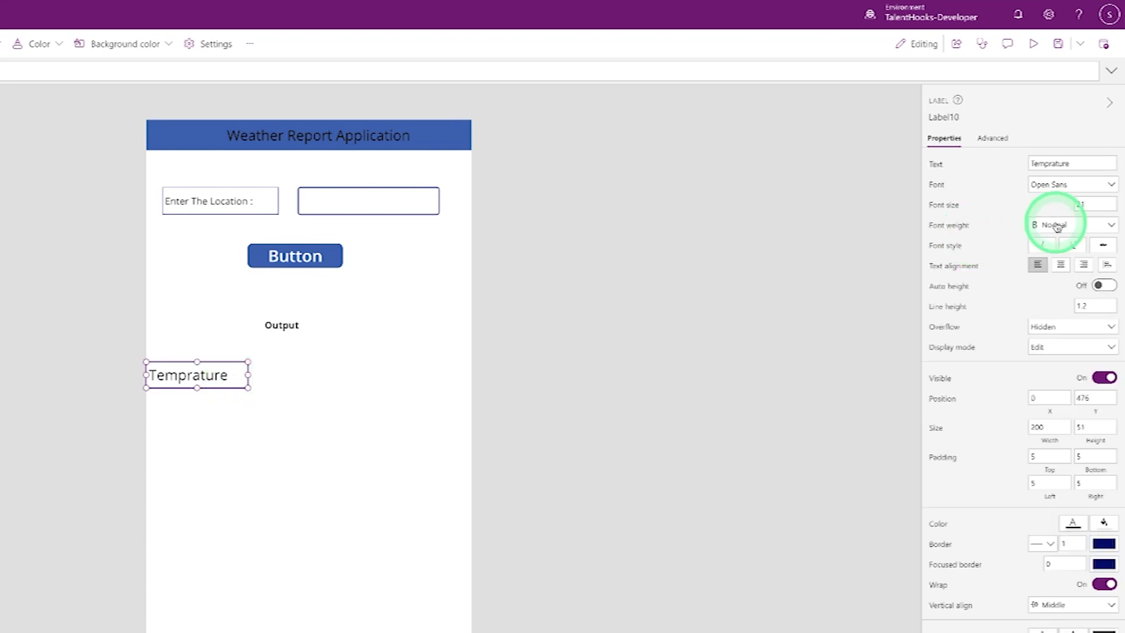
{"action": "left_click", "coordinate": [1087, 204]}
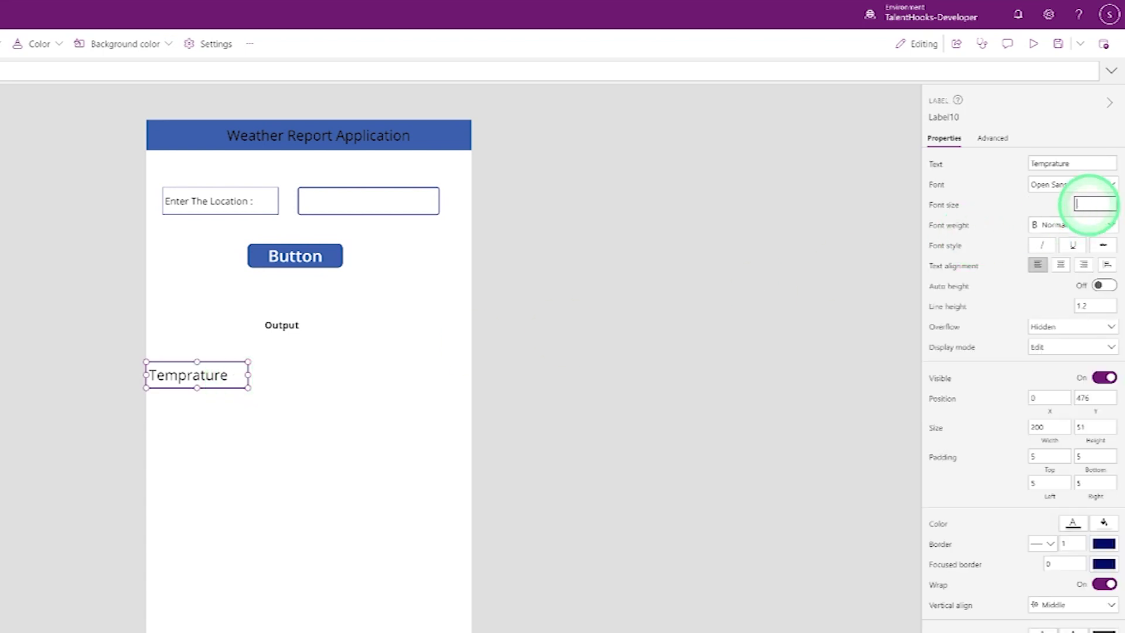
{"action": "type", "text": "14"}
{"action": "left_click", "coordinate": [256, 395]}
{"action": "left_click", "coordinate": [245, 382]}
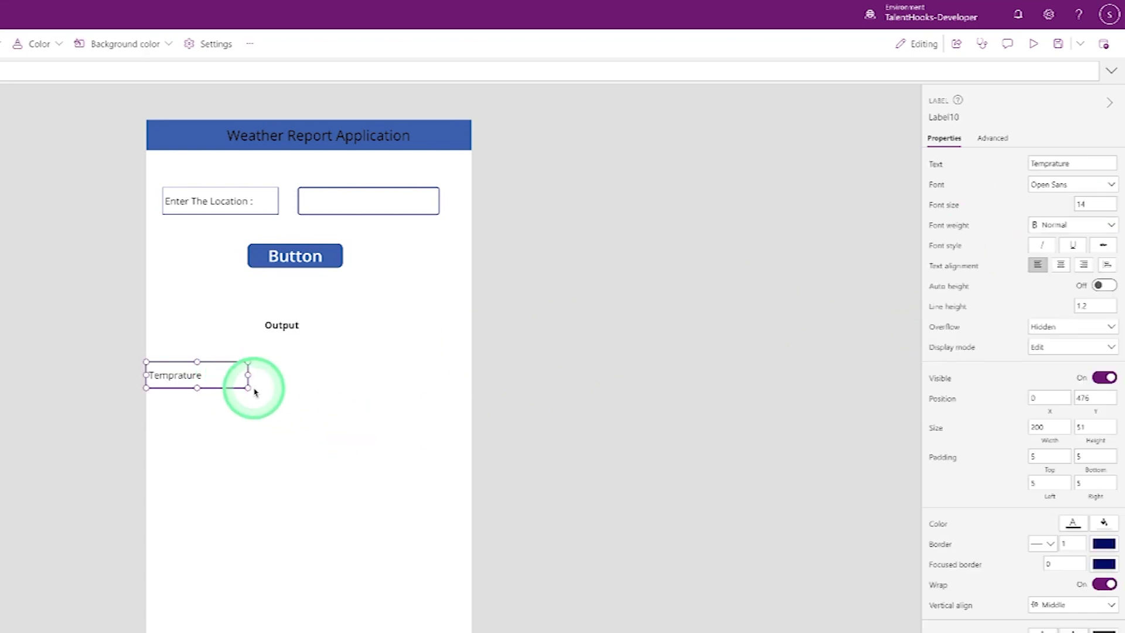
{"action": "mouse_move", "coordinate": [248, 388]}
{"action": "left_mouse_down"}
{"action": "mouse_move", "coordinate": [223, 371]}
{"action": "mouse_move", "coordinate": [233, 372]}
{"action": "left_mouse_up"}
{"action": "left_click", "coordinate": [255, 398]}
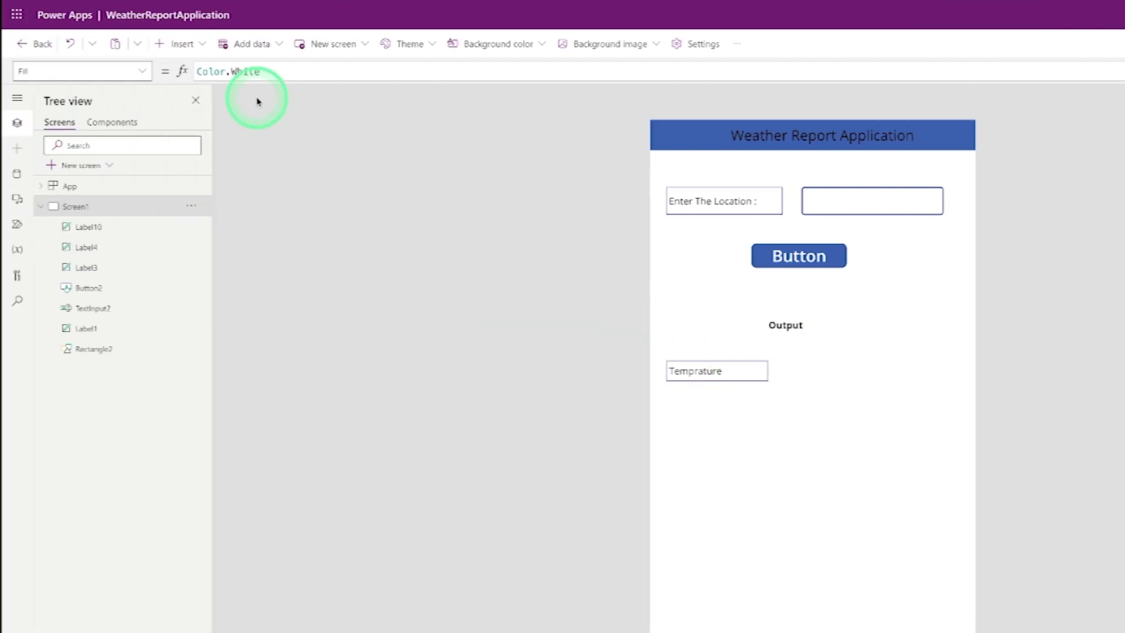
Insert a text input beside the Temprature label, shrink it to align under the location input, and clear its default text.
{"action": "left_click", "coordinate": [203, 45]}
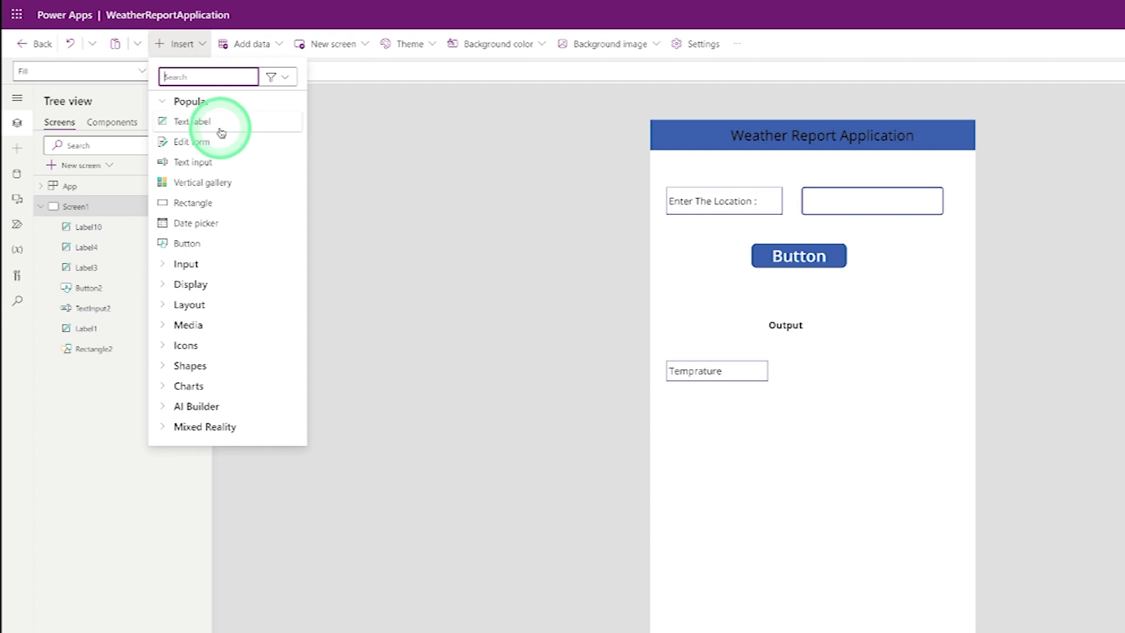
{"action": "left_click", "coordinate": [220, 164]}
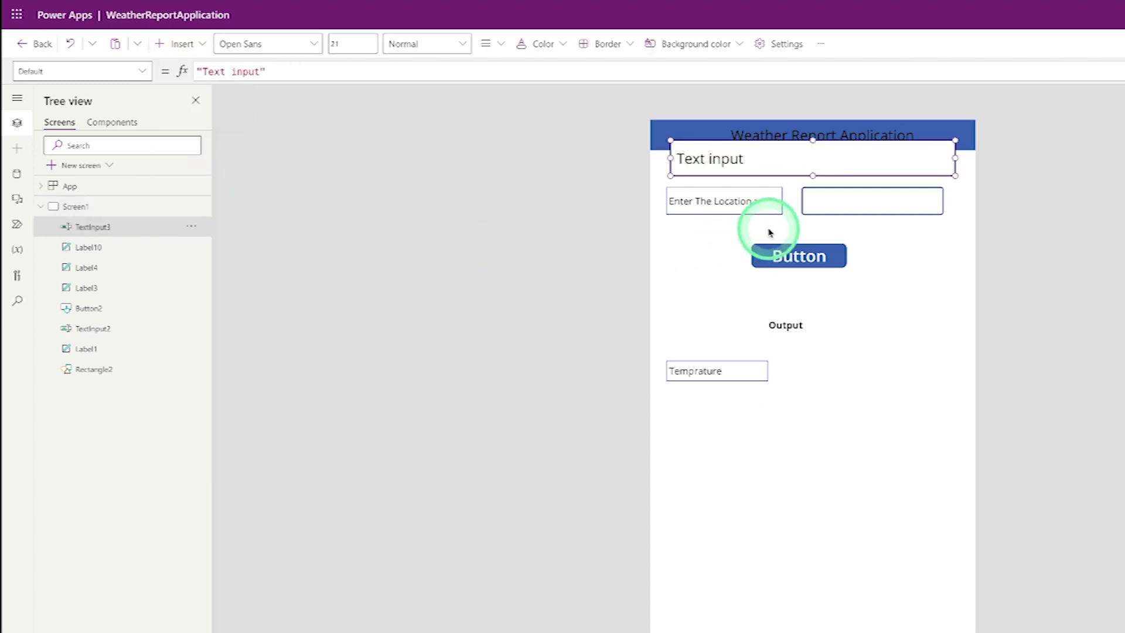
{"action": "left_click_drag", "start_coordinate": [766, 168], "coordinate": [811, 402]}
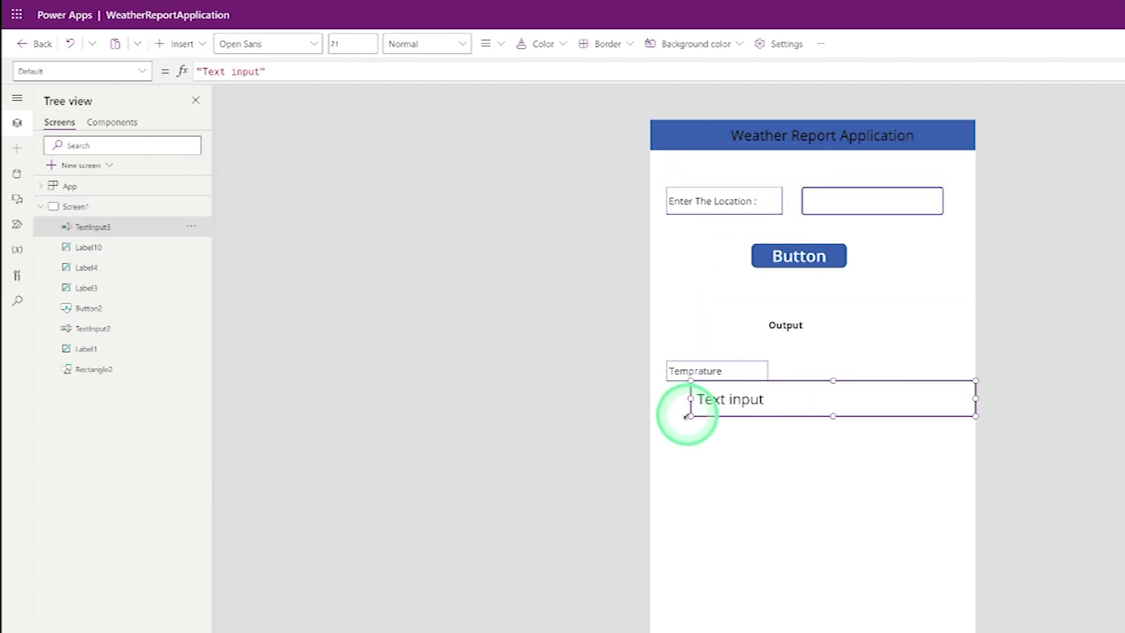
{"action": "left_click_drag", "start_coordinate": [692, 414], "coordinate": [867, 371]}
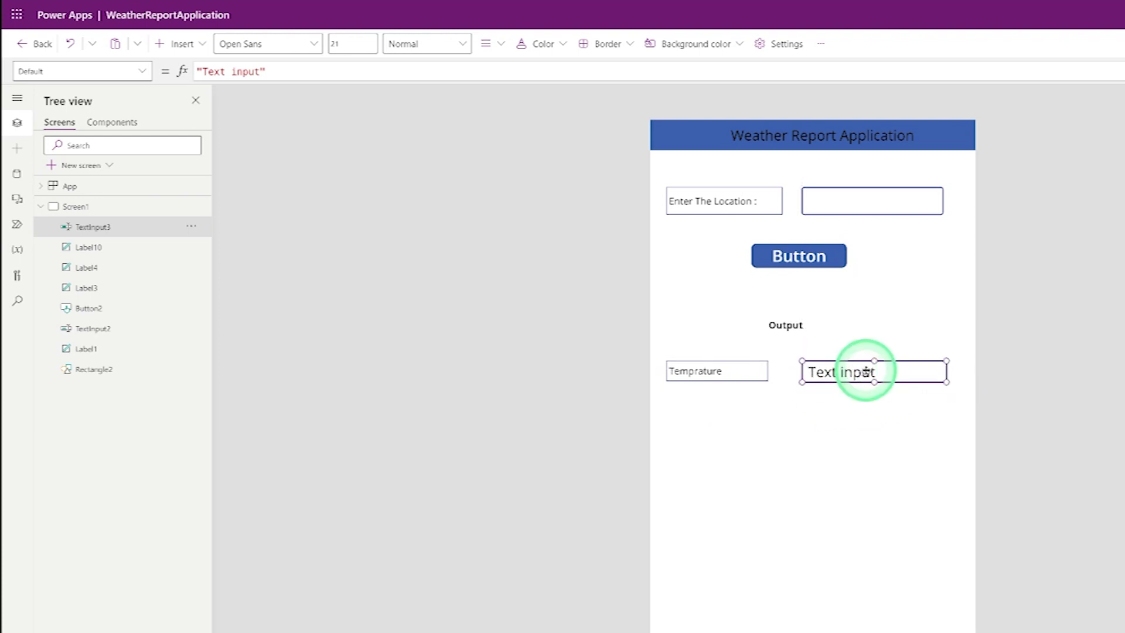
{"action": "left_click", "coordinate": [260, 72]}
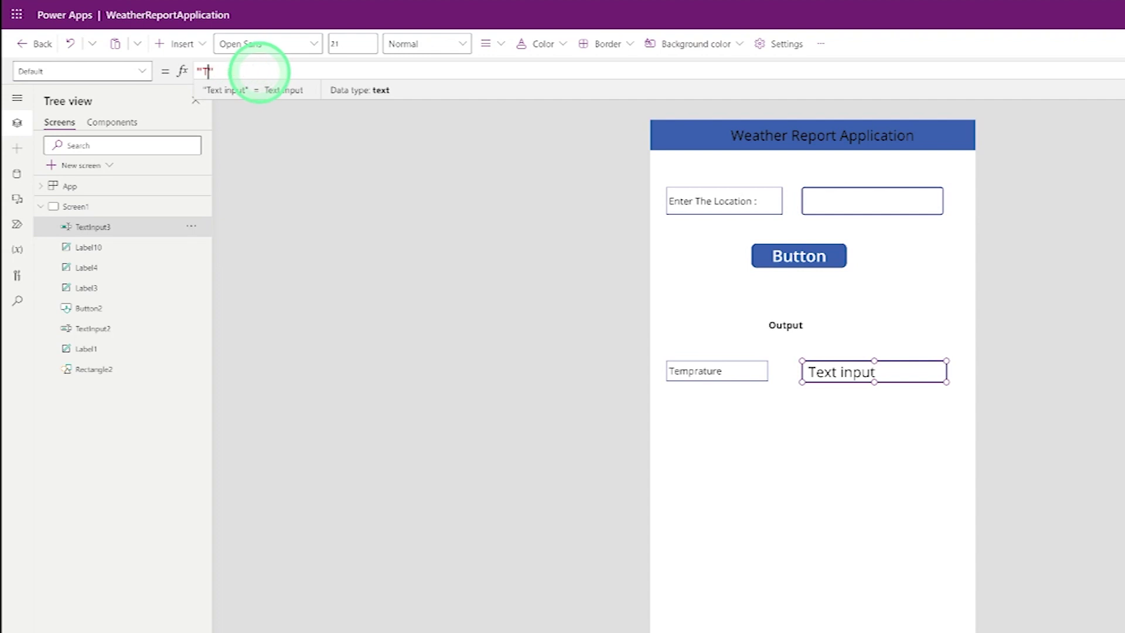
{"action": "left_click", "coordinate": [855, 371]}
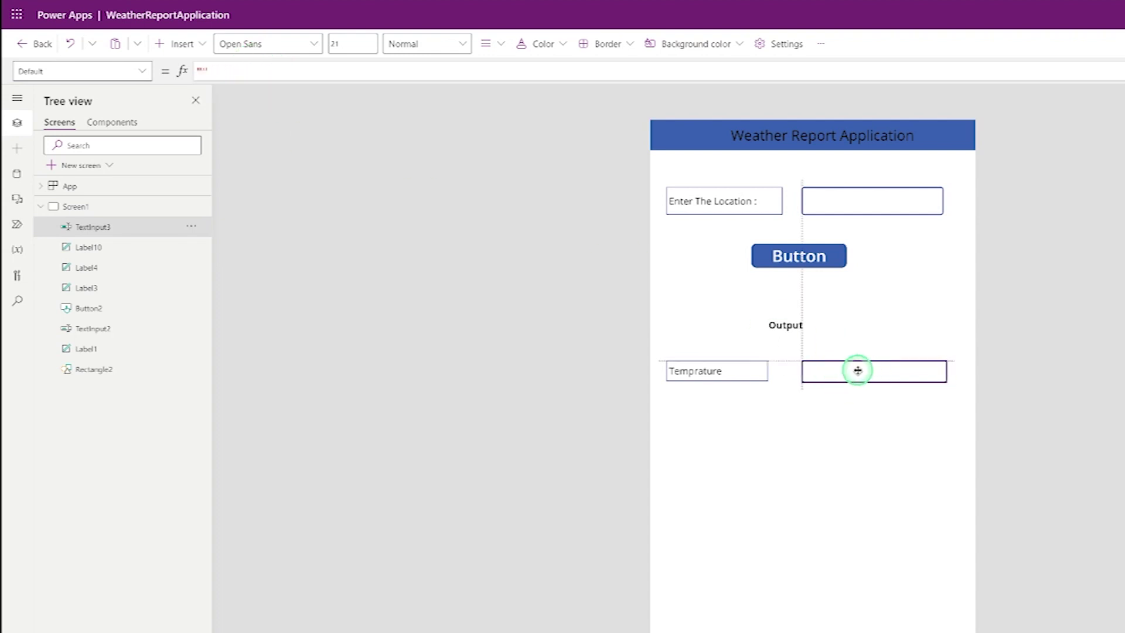
{"action": "left_click", "coordinate": [857, 371]}
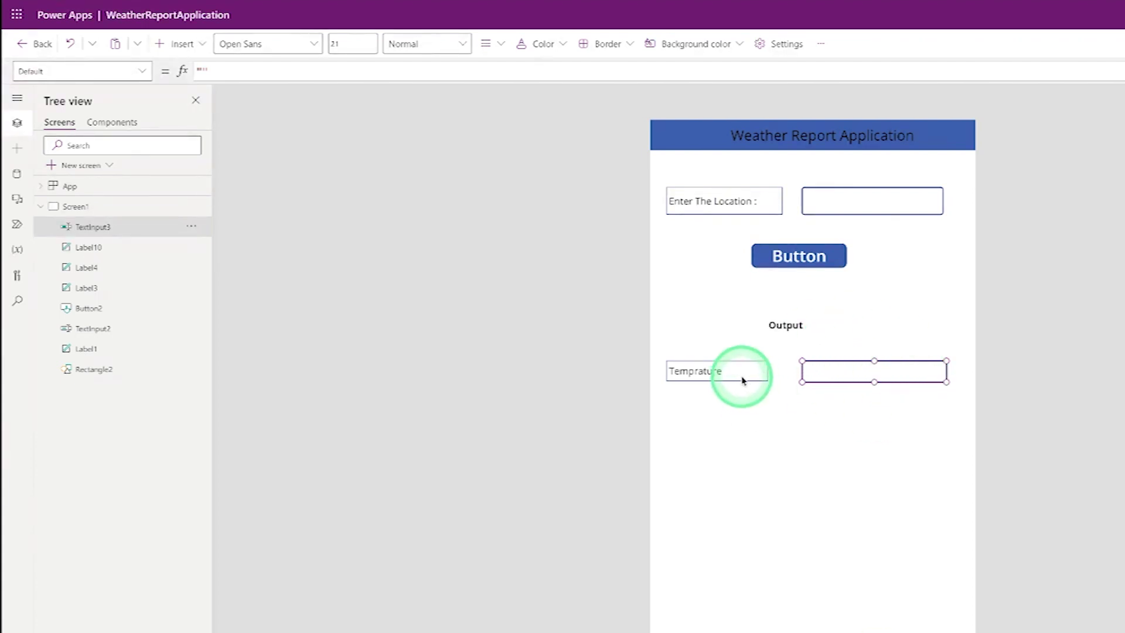
Insert a text label below the Temprature label, about 232 by 66, left-aligned with the labels above and reading "Pressure".
{"action": "left_click", "coordinate": [202, 54]}
{"action": "left_click", "coordinate": [214, 121]}
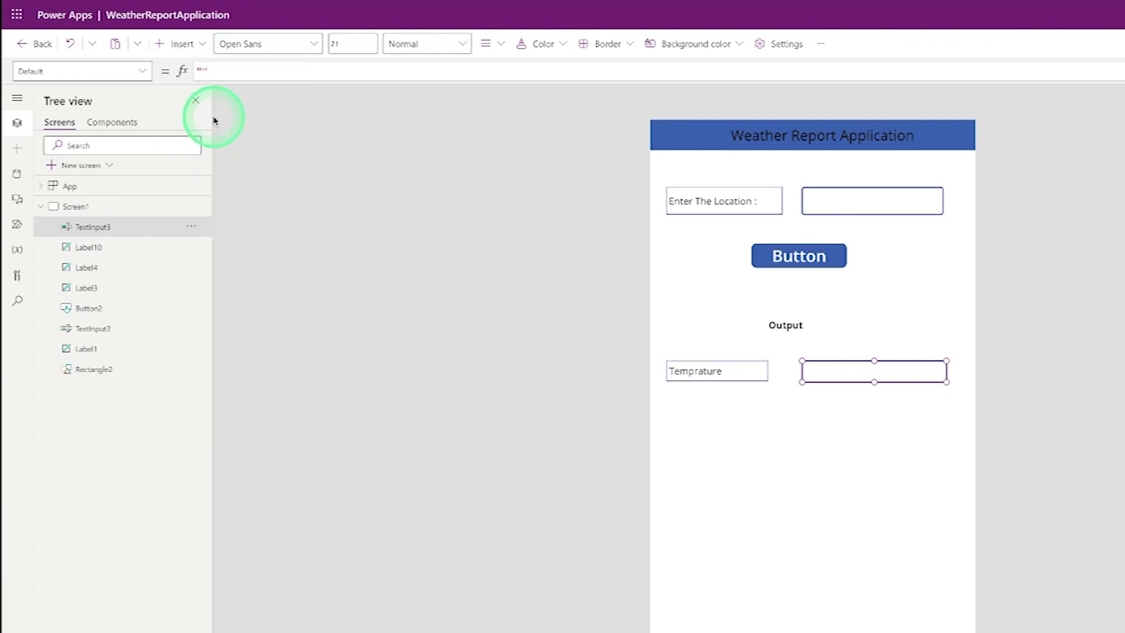
{"action": "left_click_drag", "start_coordinate": [745, 159], "coordinate": [717, 427]}
{"action": "left_click_drag", "start_coordinate": [930, 445], "coordinate": [789, 444]}
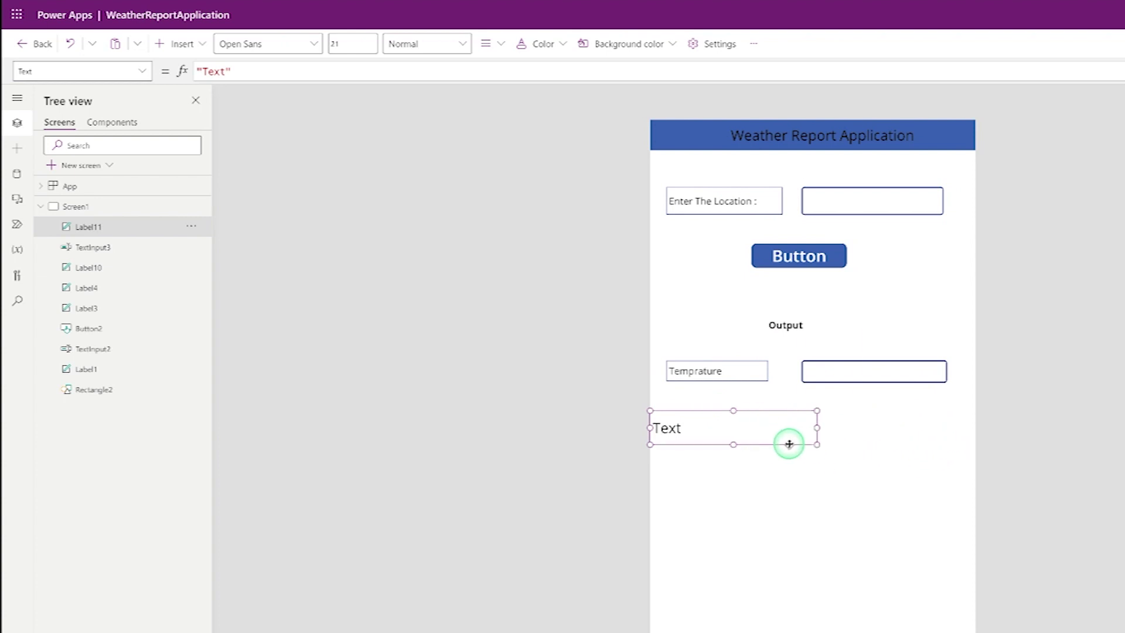
{"action": "left_click_drag", "start_coordinate": [716, 427], "coordinate": [732, 424]}
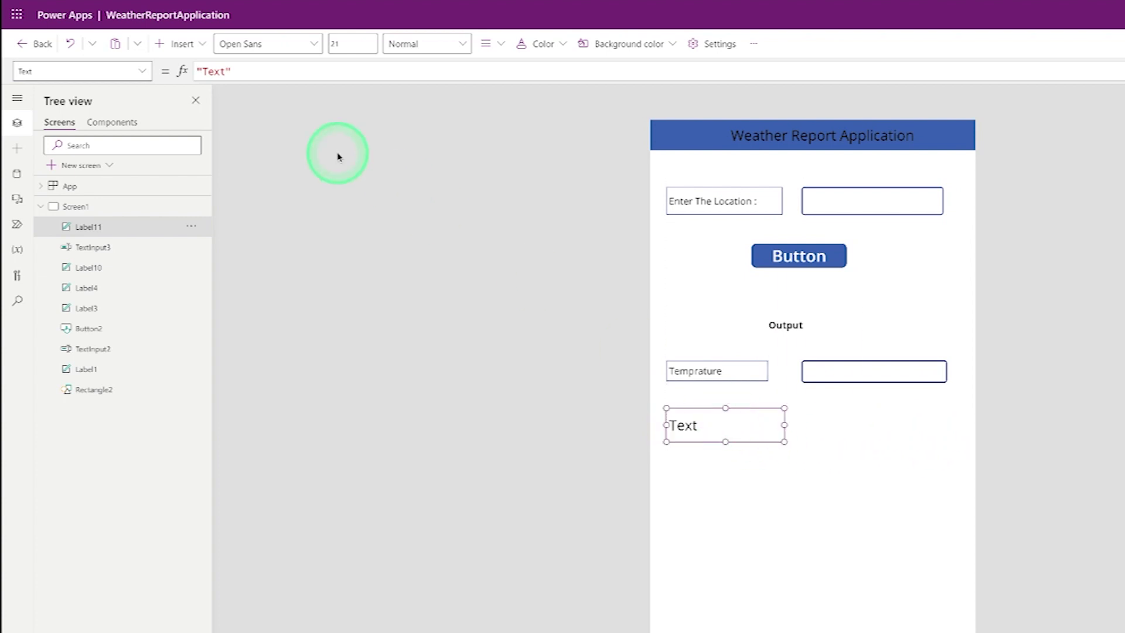
{"action": "double_click", "coordinate": [226, 71]}
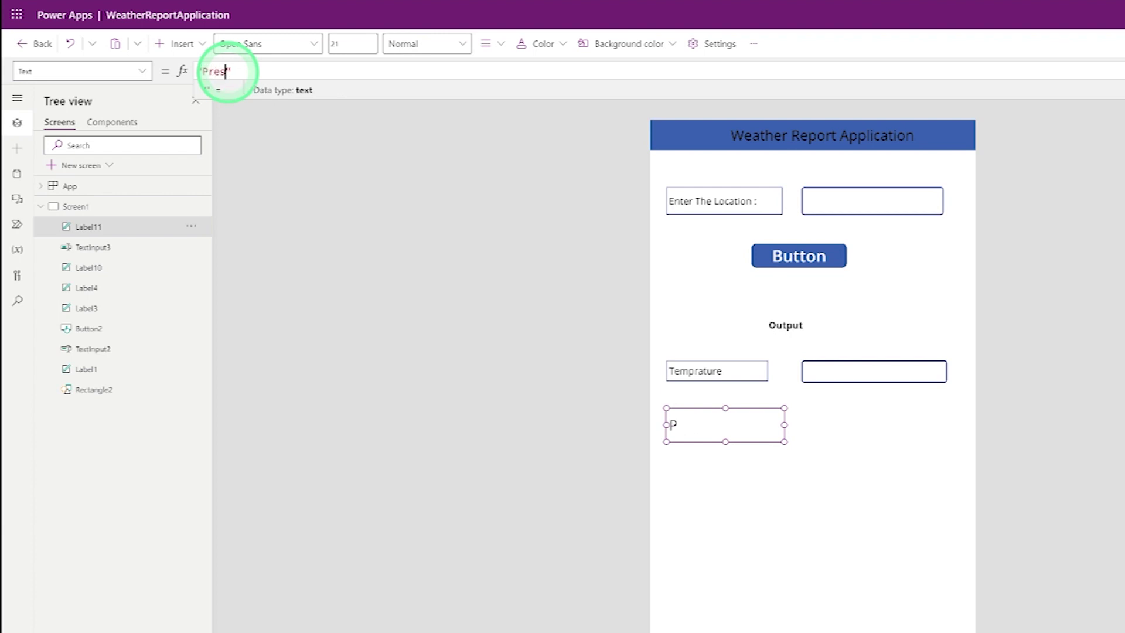
{"action": "type", "text": "Pressure"}
Format the Pressure label with font size 14 and border thickness 1, and shrink it to match the Temprature label.
{"action": "left_click", "coordinate": [684, 427]}
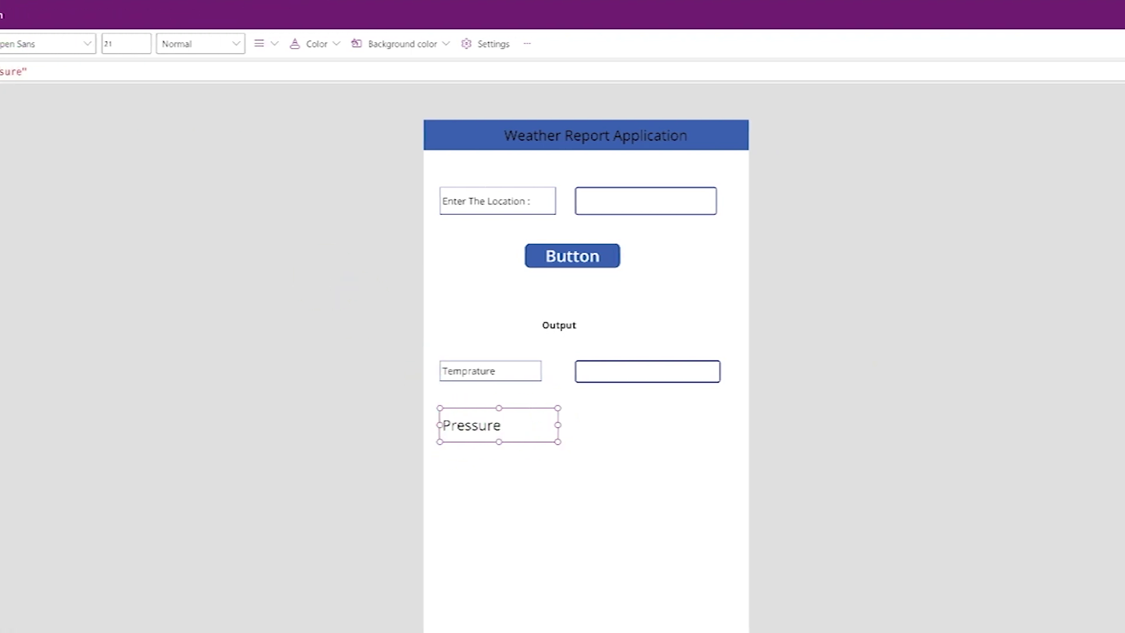
{"action": "left_click", "coordinate": [1096, 204]}
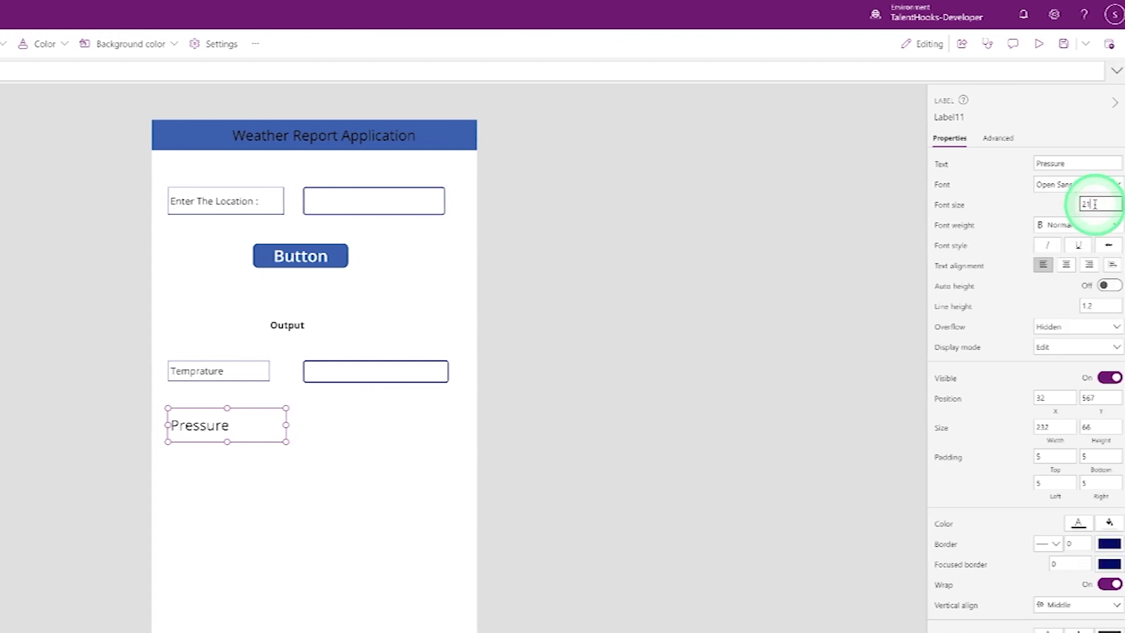
{"action": "type", "text": "14"}
{"action": "left_click", "coordinate": [1080, 544]}
{"action": "type", "text": "1"}
{"action": "left_click", "coordinate": [421, 568]}
{"action": "left_click", "coordinate": [228, 424]}
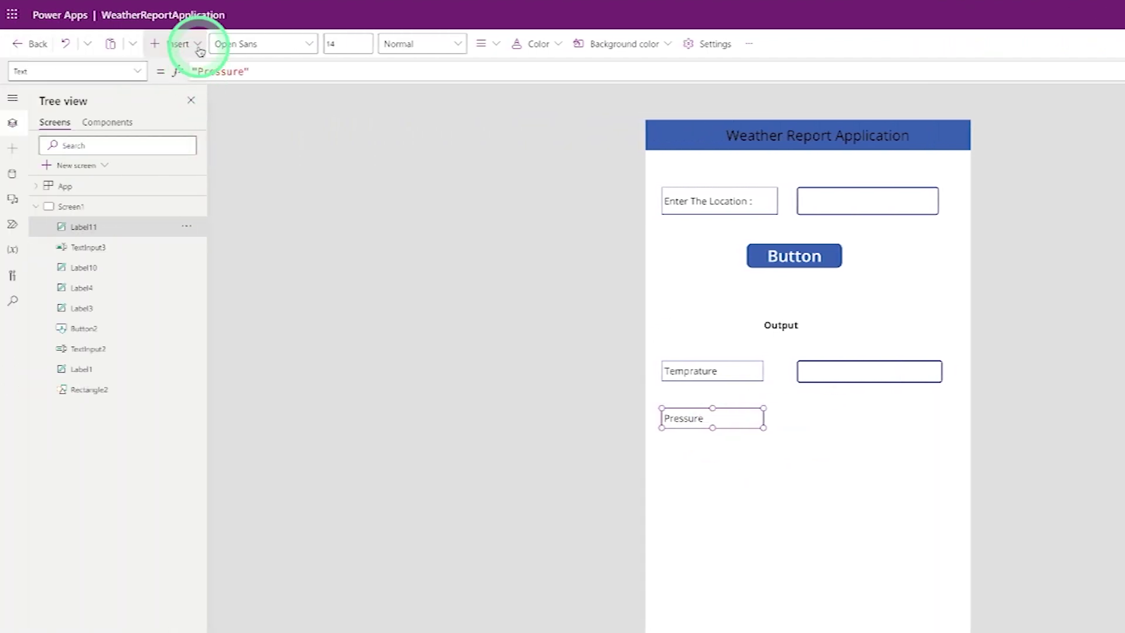
Insert a text input beside the Pressure label, about 284 by 39, aligned under the temperature input, and clear its default text.
{"action": "left_click", "coordinate": [188, 44]}
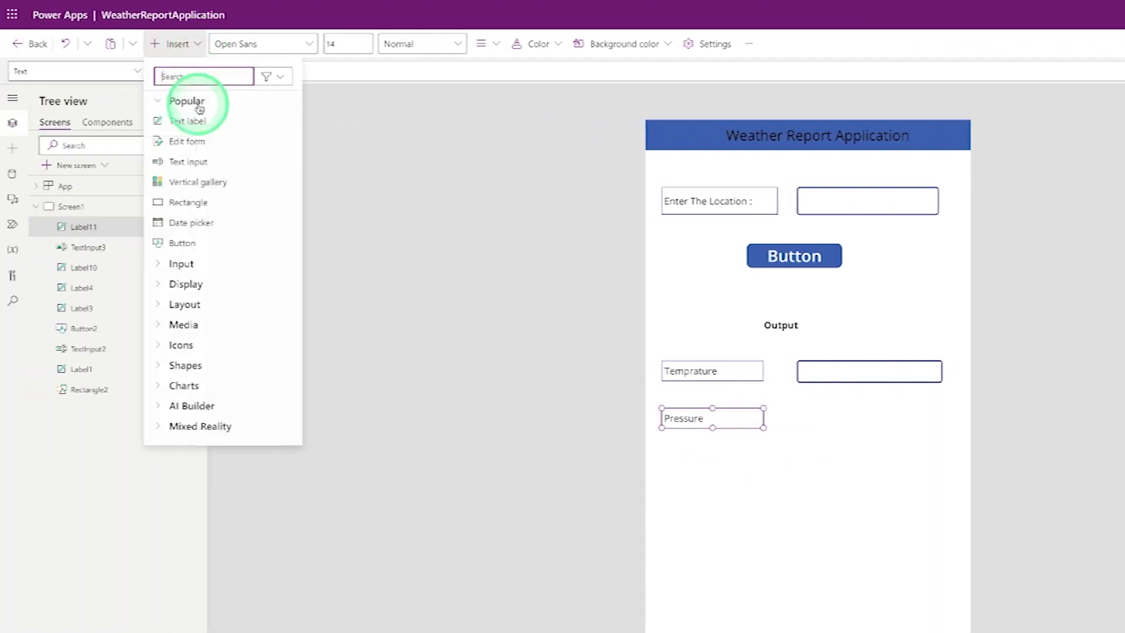
{"action": "left_click", "coordinate": [203, 162]}
{"action": "left_click_drag", "start_coordinate": [722, 158], "coordinate": [802, 427]}
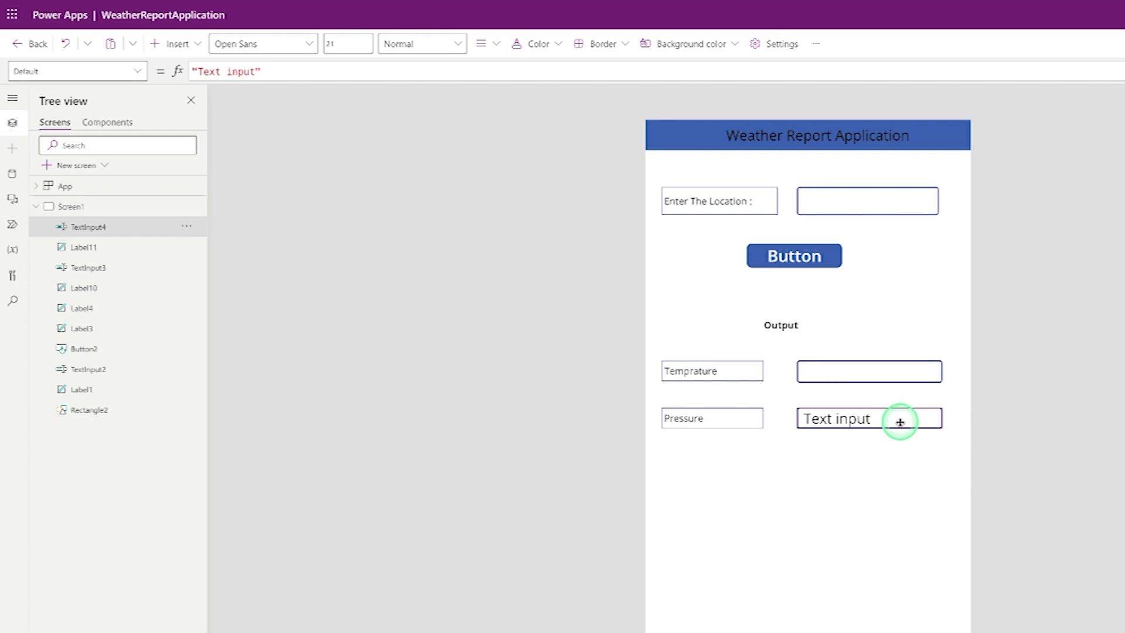
{"action": "left_click", "coordinate": [846, 415]}
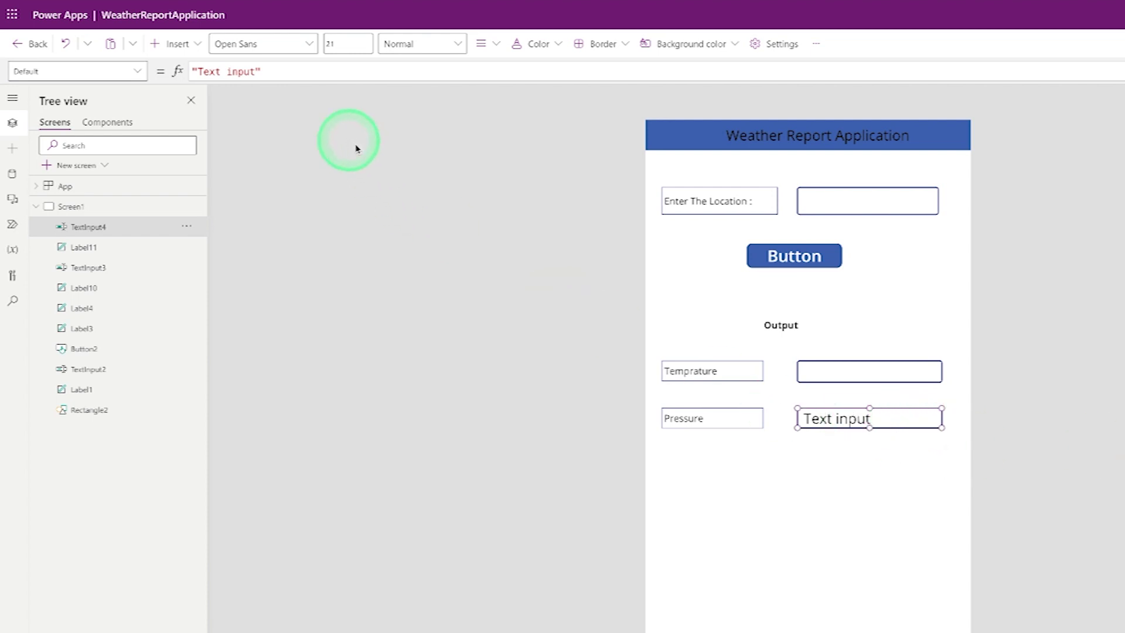
{"action": "left_click", "coordinate": [256, 71]}
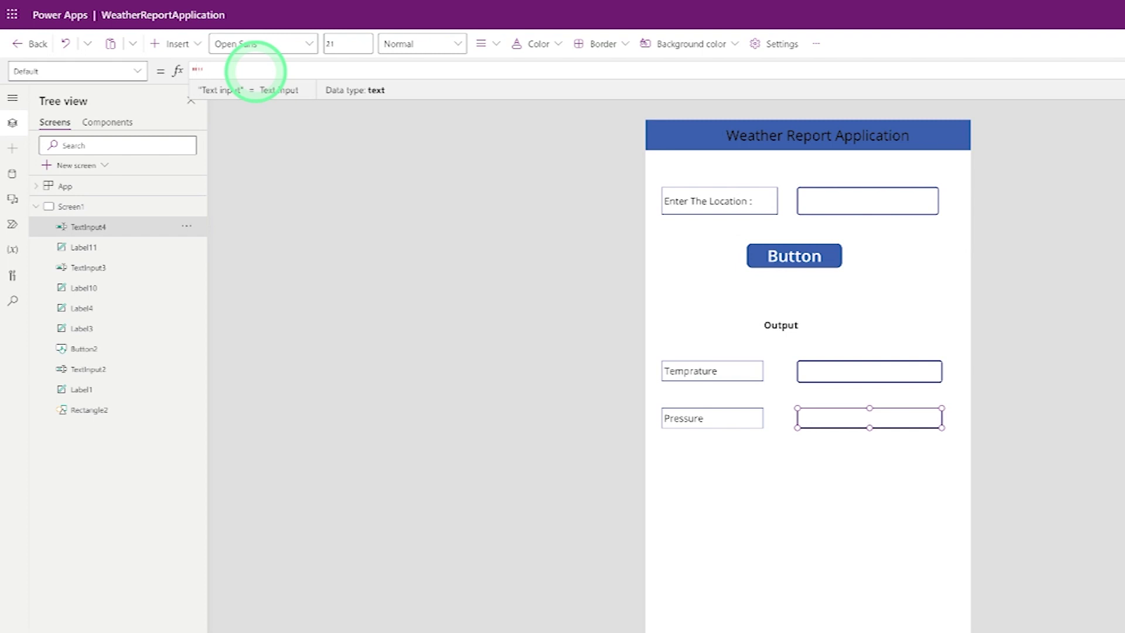
Set the border thickness of the pressure and temperature text inputs to 1.
{"action": "left_click", "coordinate": [831, 417]}
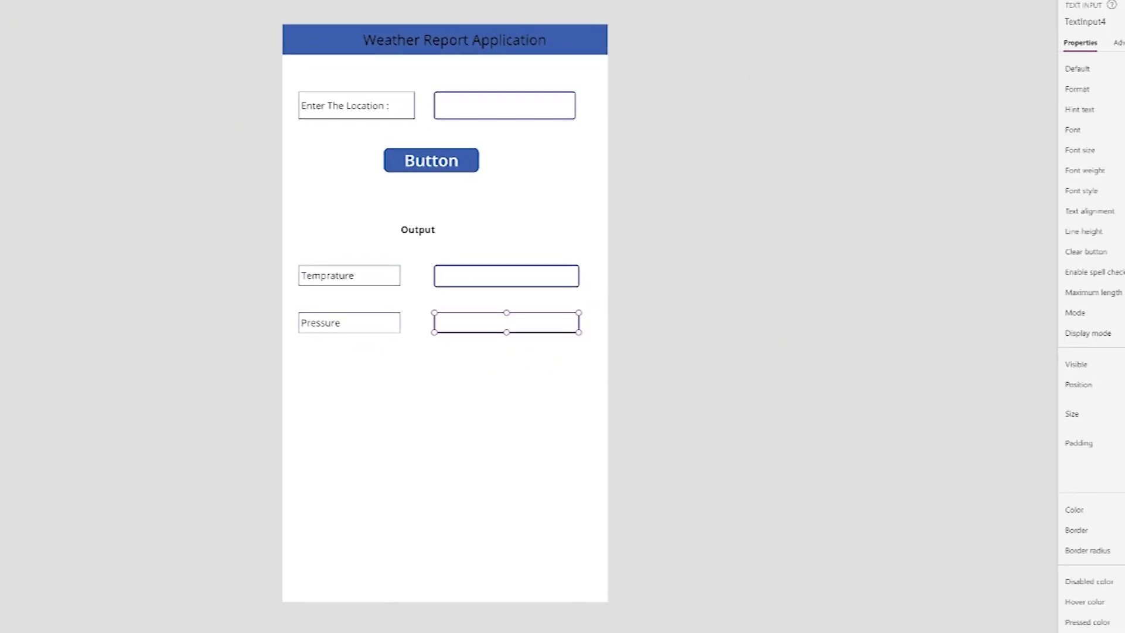
{"action": "left_click", "coordinate": [1059, 494]}
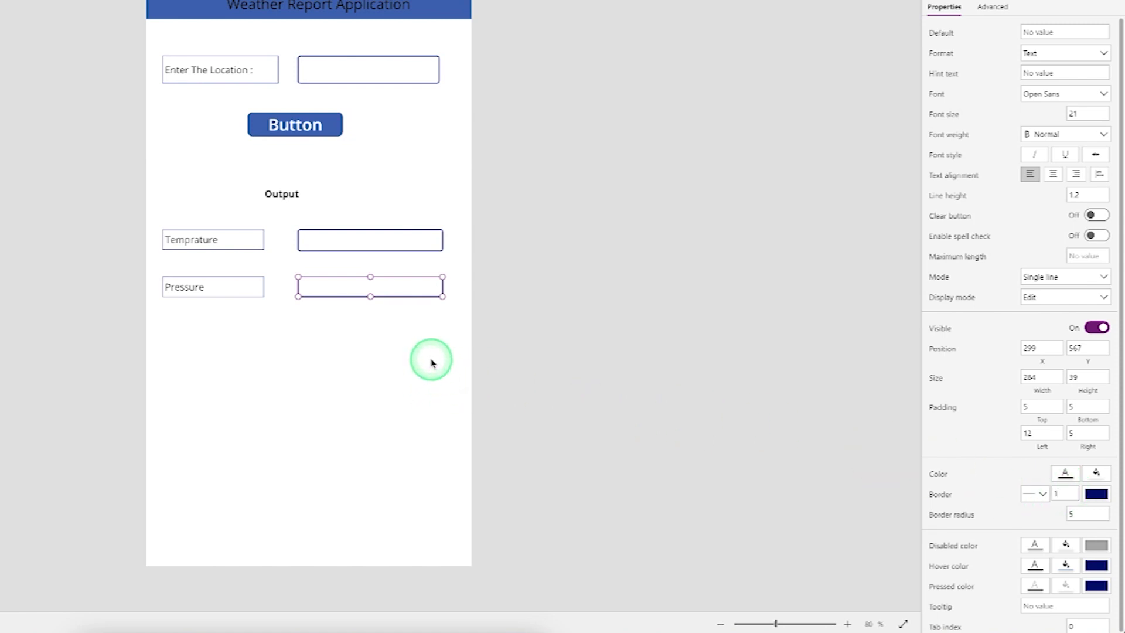
{"action": "left_click", "coordinate": [410, 316]}
{"action": "left_click", "coordinate": [402, 288]}
{"action": "left_click", "coordinate": [403, 252]}
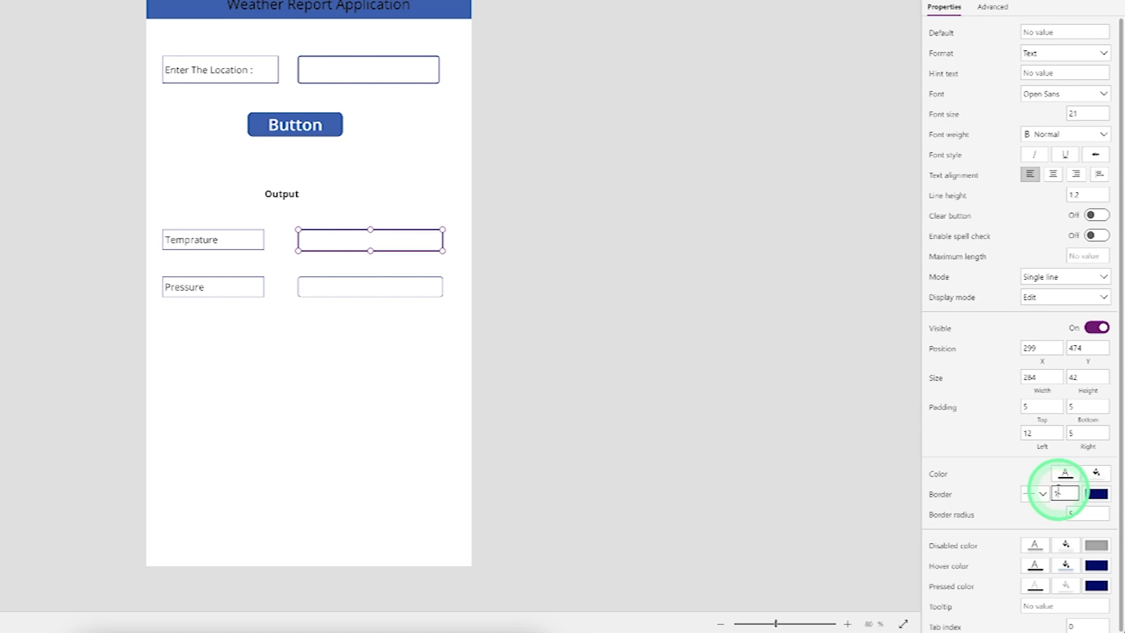
{"action": "left_click", "coordinate": [369, 372]}
Set the font size of the pressure and temperature text inputs to 14.
{"action": "left_click", "coordinate": [366, 293]}
{"action": "left_click", "coordinate": [1083, 113]}
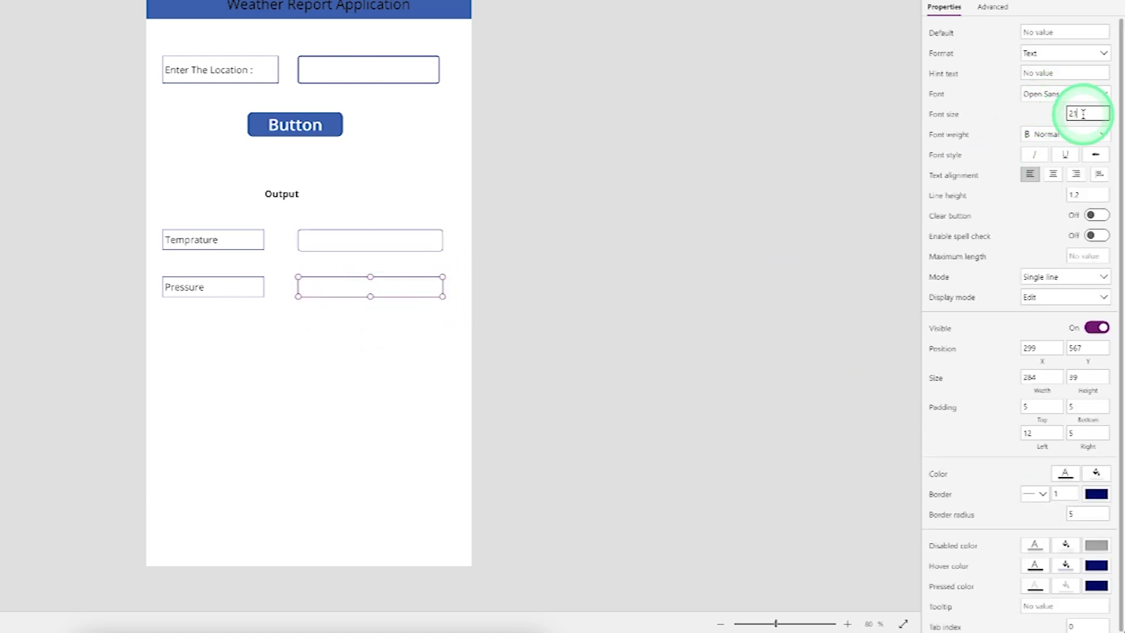
{"action": "type", "text": "14"}
{"action": "left_click", "coordinate": [367, 310]}
{"action": "left_click", "coordinate": [377, 238]}
{"action": "left_click", "coordinate": [1086, 113]}
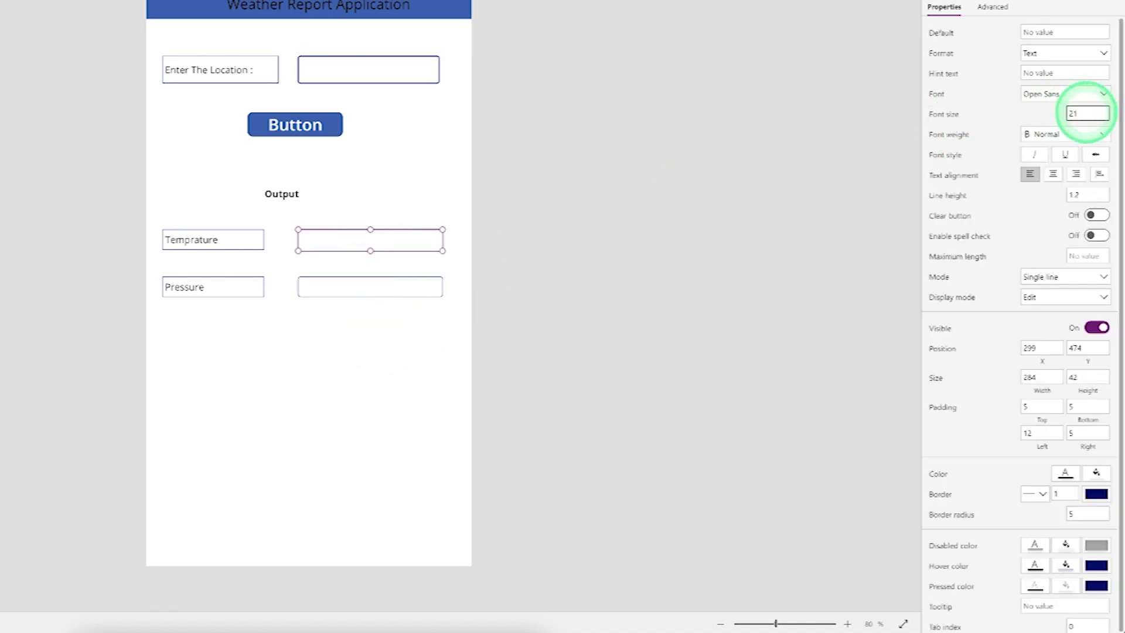
{"action": "type", "text": "14"}
{"action": "left_click", "coordinate": [385, 371]}
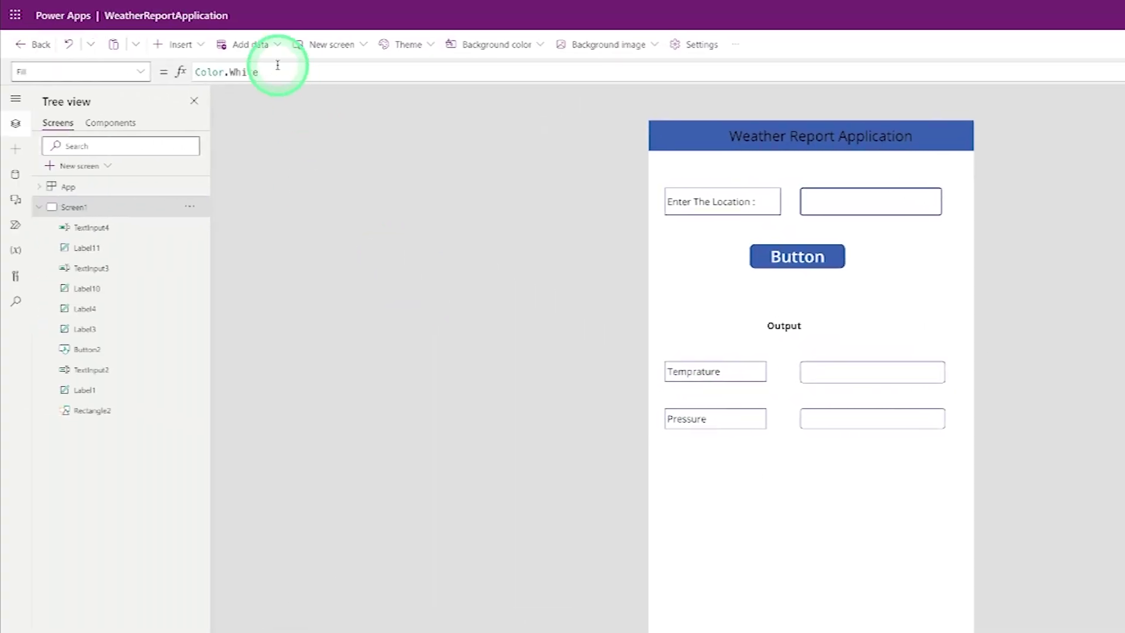
Insert a text label below the Pressure label, about 200 by 45, left-aligned with it and reading "Humidity".
{"action": "left_click", "coordinate": [186, 44]}
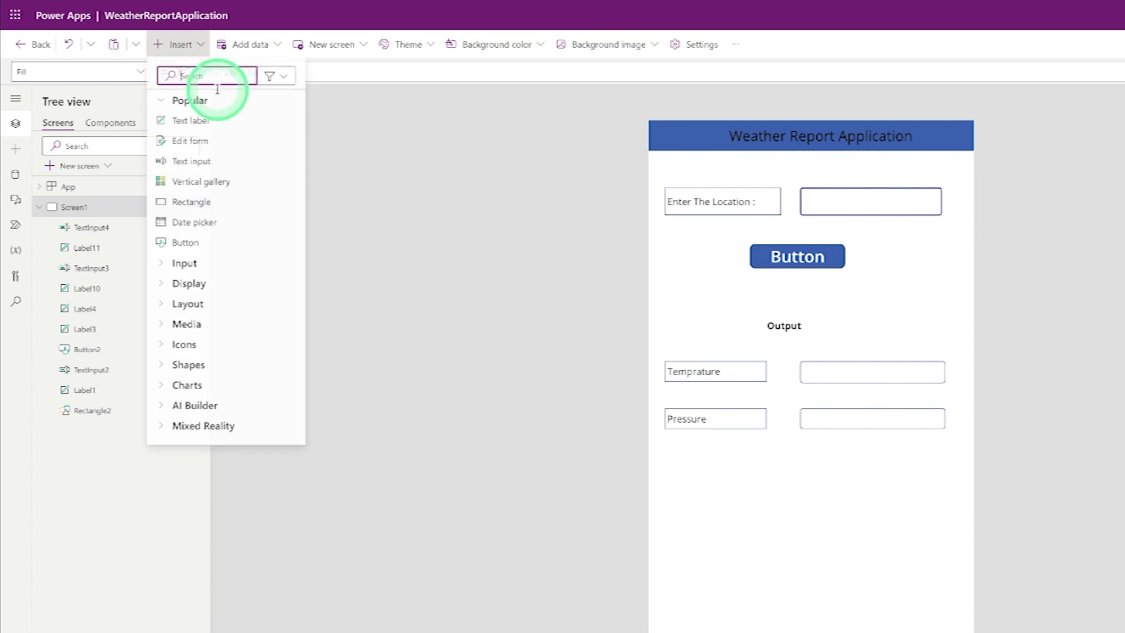
{"action": "left_click", "coordinate": [211, 130]}
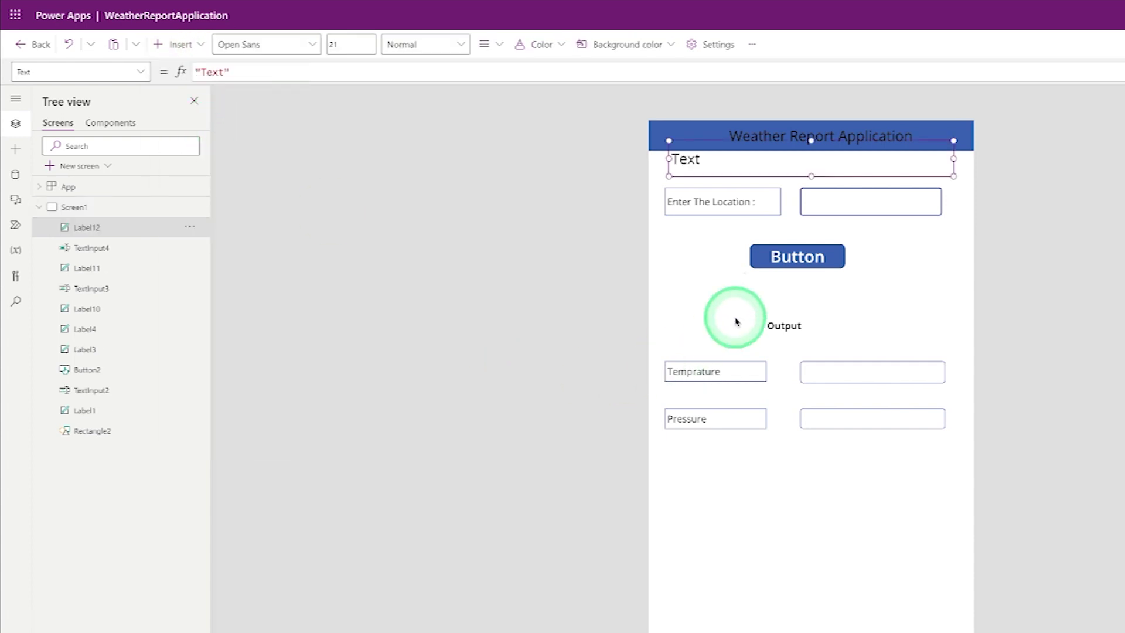
{"action": "left_click_drag", "start_coordinate": [753, 171], "coordinate": [753, 477]}
{"action": "left_click_drag", "start_coordinate": [949, 486], "coordinate": [775, 482]}
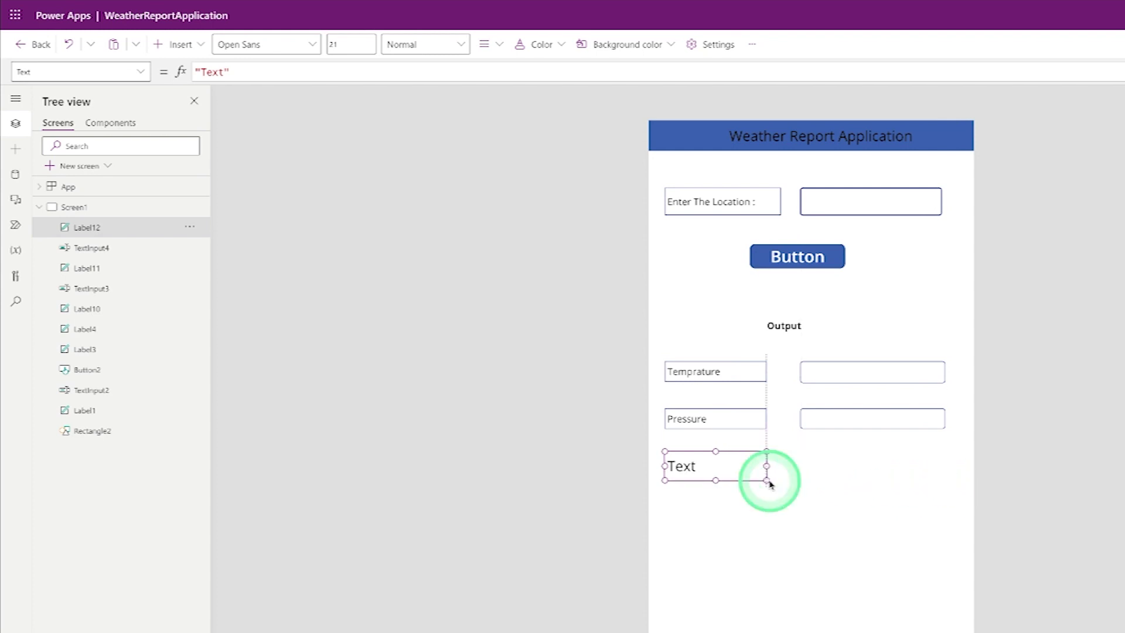
{"action": "left_click_drag", "start_coordinate": [715, 479], "coordinate": [716, 476]}
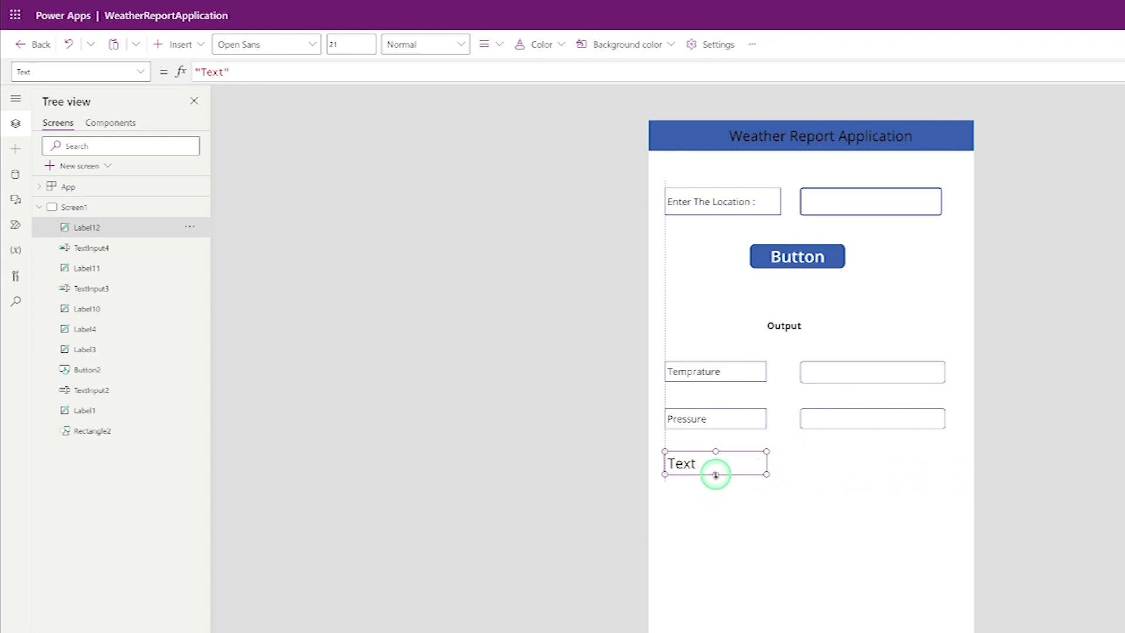
{"action": "left_click", "coordinate": [222, 73]}
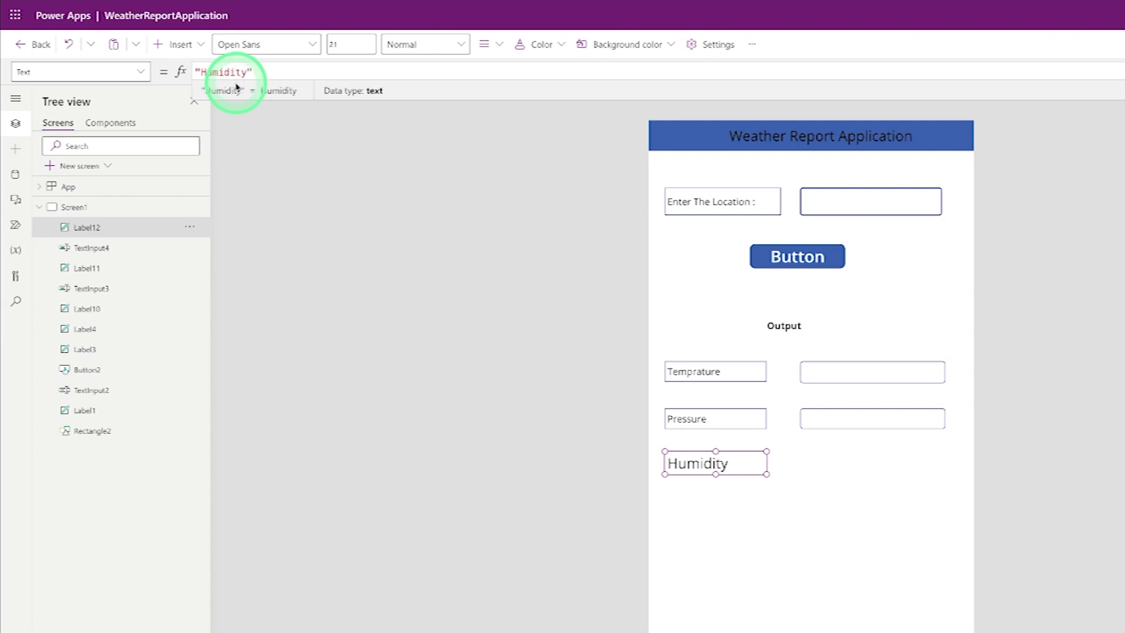
Format the Humidity label with border thickness 1 and font size 14.
{"action": "left_click", "coordinate": [625, 431]}
{"action": "left_click", "coordinate": [715, 464]}
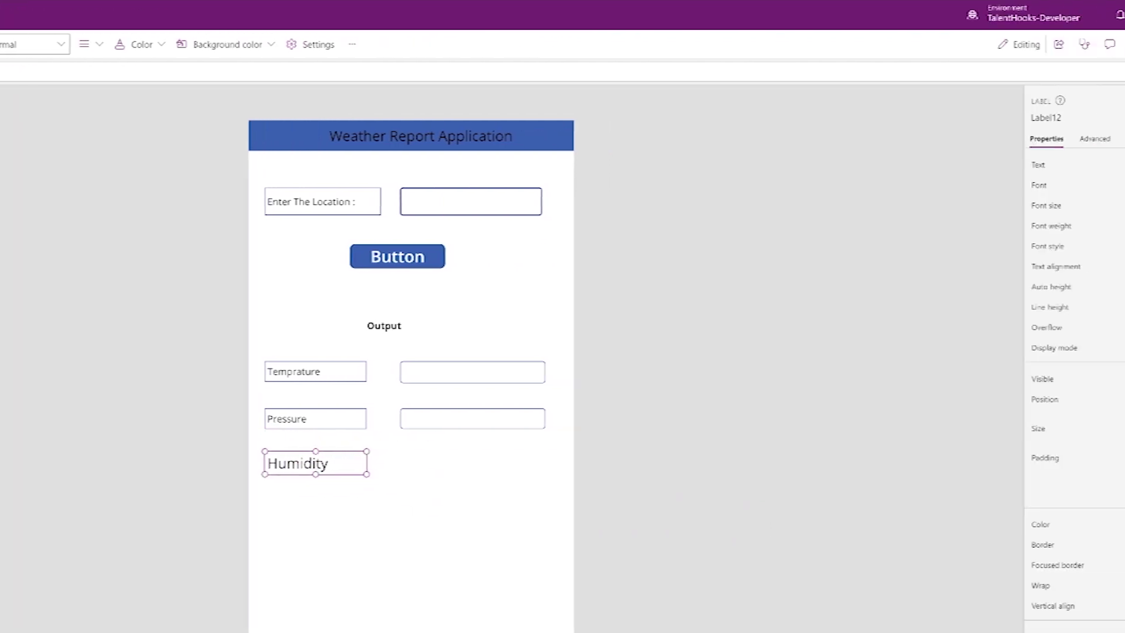
{"action": "left_click", "coordinate": [1124, 542]}
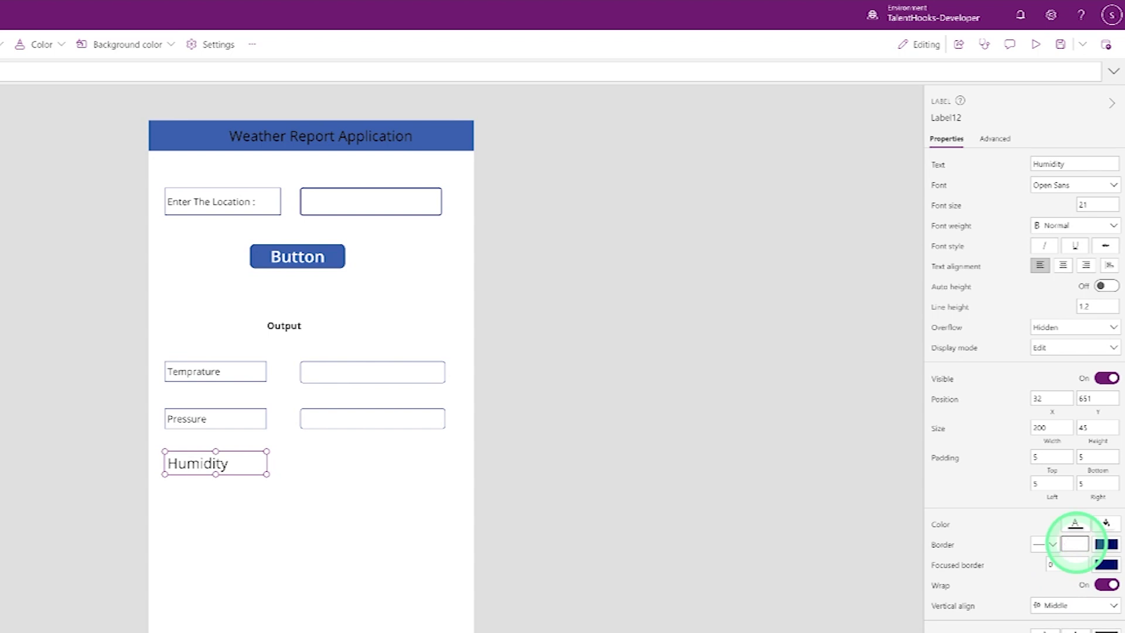
{"action": "left_click", "coordinate": [429, 497]}
{"action": "left_click", "coordinate": [230, 463]}
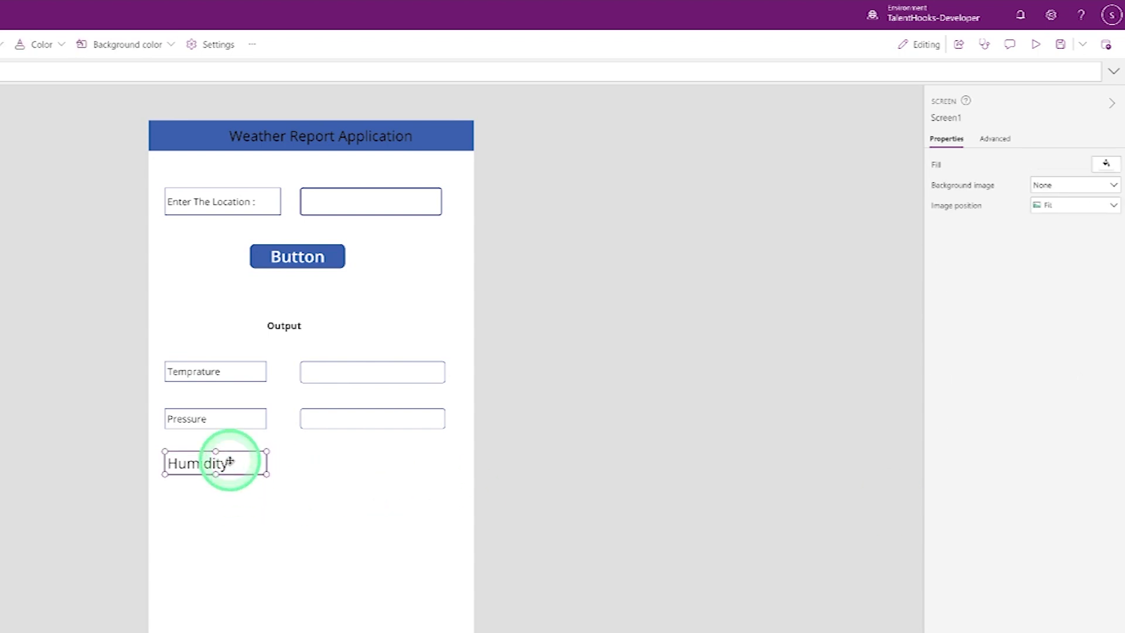
{"action": "left_click", "coordinate": [1088, 204]}
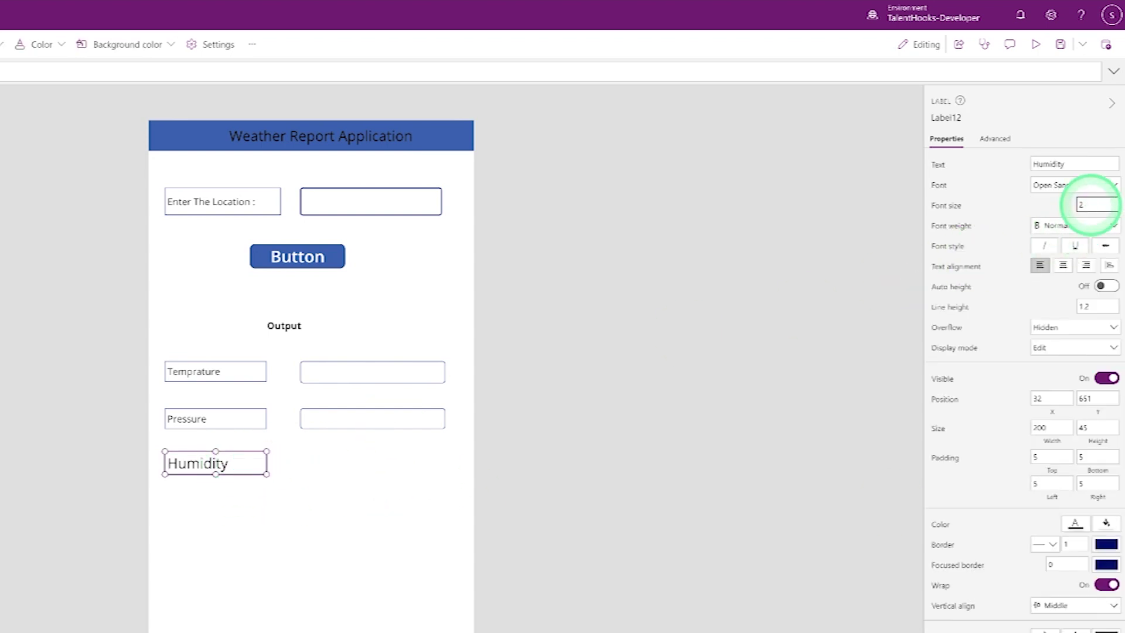
{"action": "type", "text": "14"}
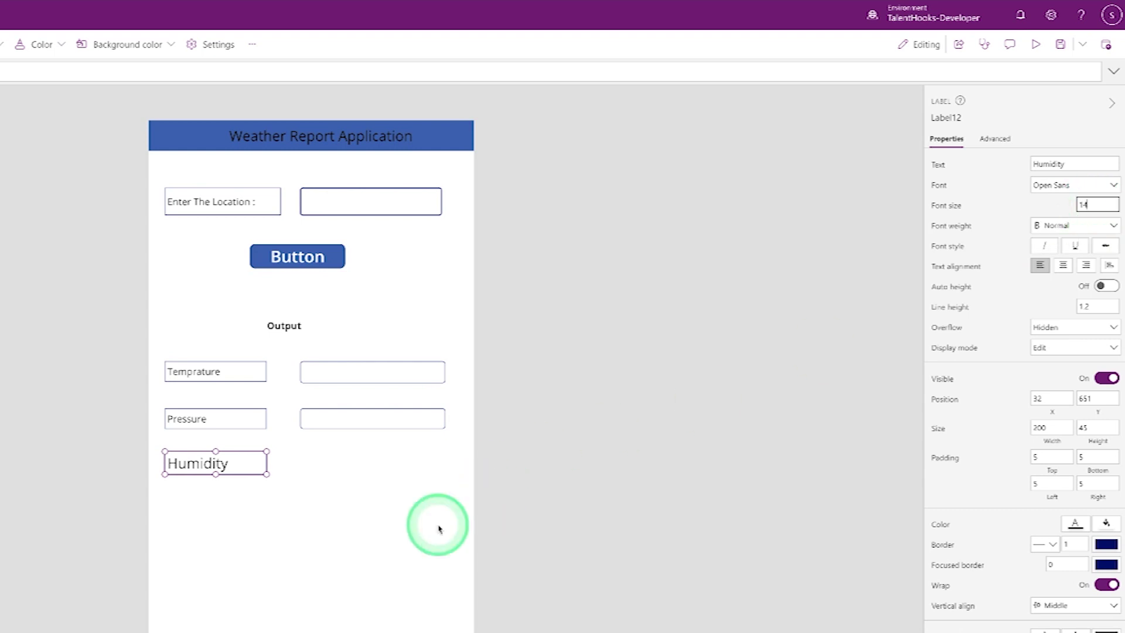
{"action": "left_click", "coordinate": [371, 522]}
{"action": "left_click", "coordinate": [238, 464]}
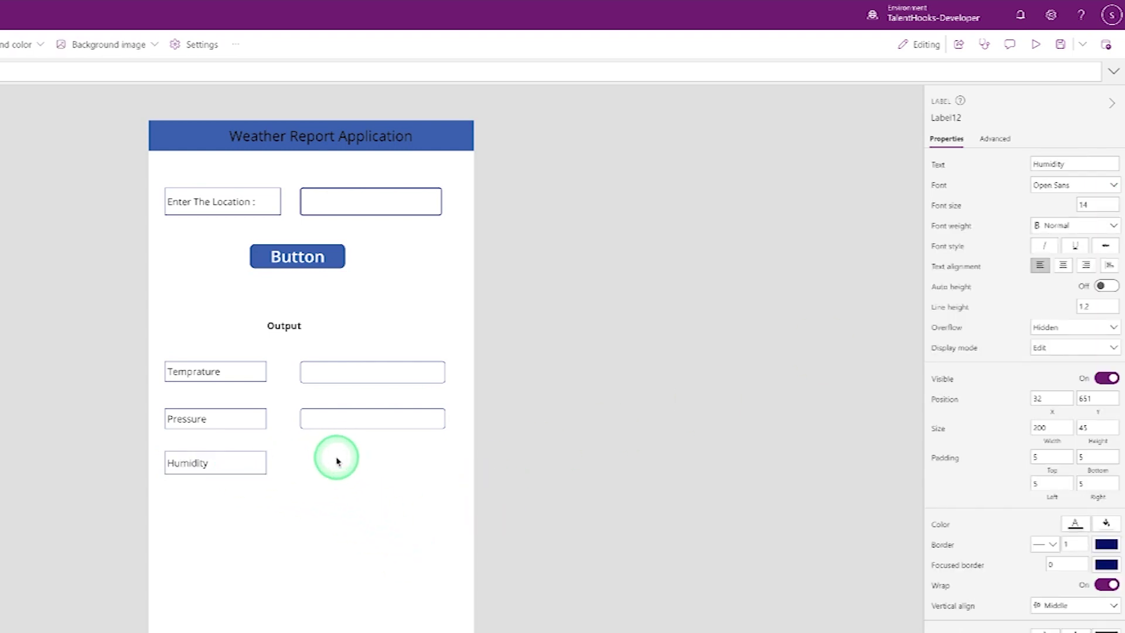
{"action": "left_click", "coordinate": [338, 457]}
Insert a text input beside the Humidity label and shrink it to about 284 by 43, aligned under the pressure input.
{"action": "left_click", "coordinate": [100, 45]}
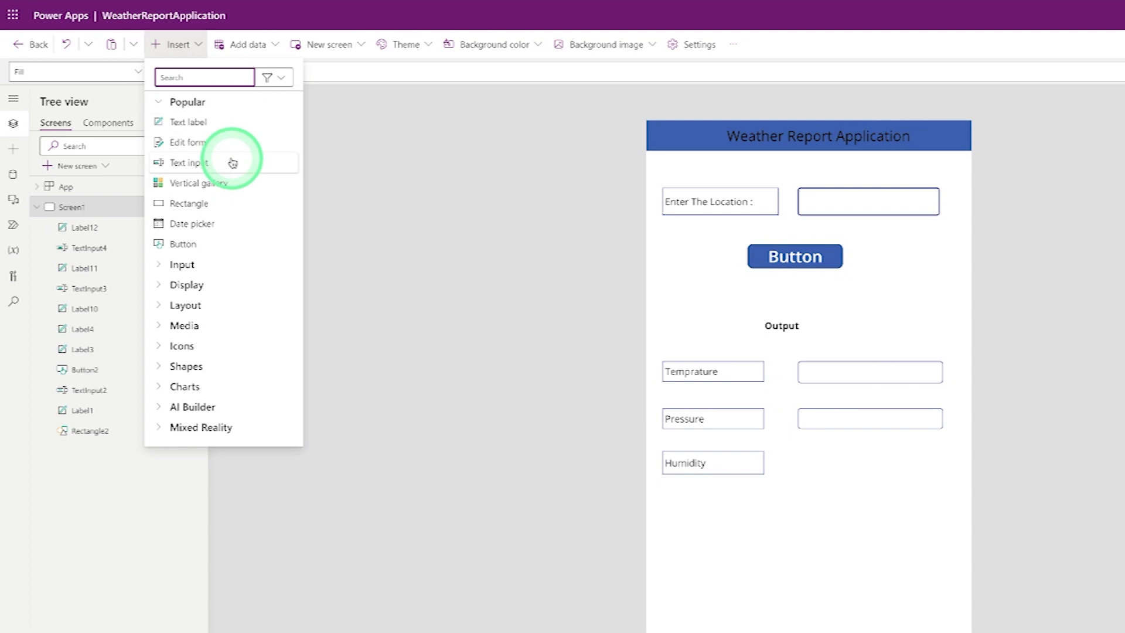
{"action": "left_click", "coordinate": [231, 156]}
{"action": "left_click_drag", "start_coordinate": [732, 161], "coordinate": [814, 520]}
{"action": "left_click_drag", "start_coordinate": [704, 534], "coordinate": [831, 464]}
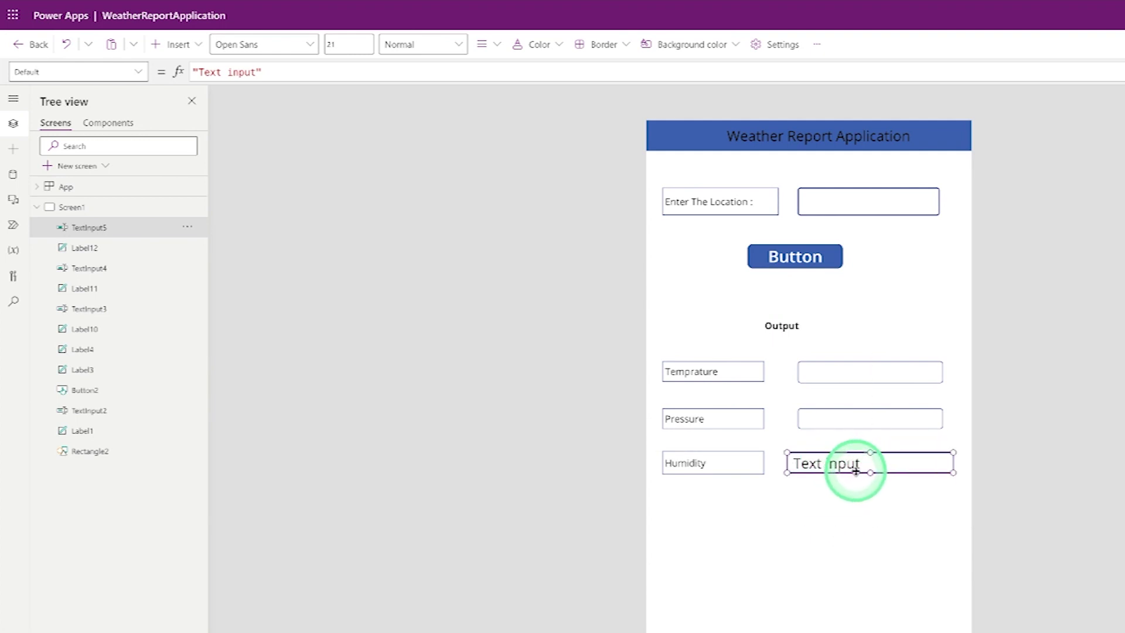
{"action": "left_click_drag", "start_coordinate": [787, 473], "coordinate": [798, 474]}
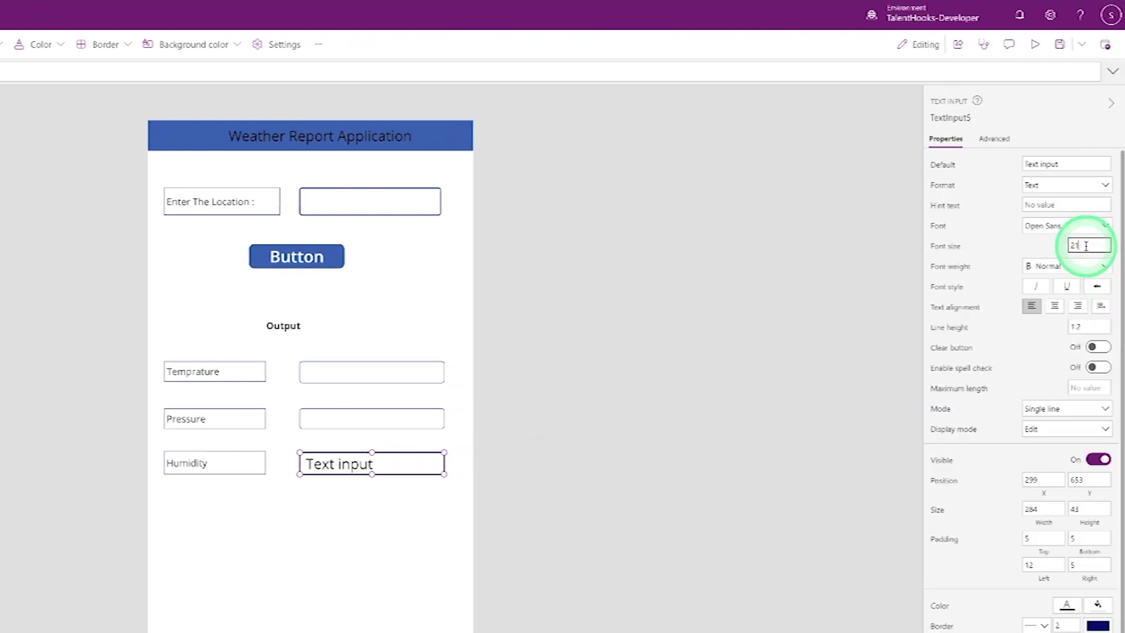
Set the humidity text input's font size to 14 and thin its border to match the inputs above.
{"action": "type", "text": "4"}
{"action": "left_click", "coordinate": [384, 486]}
{"action": "left_click", "coordinate": [381, 463]}
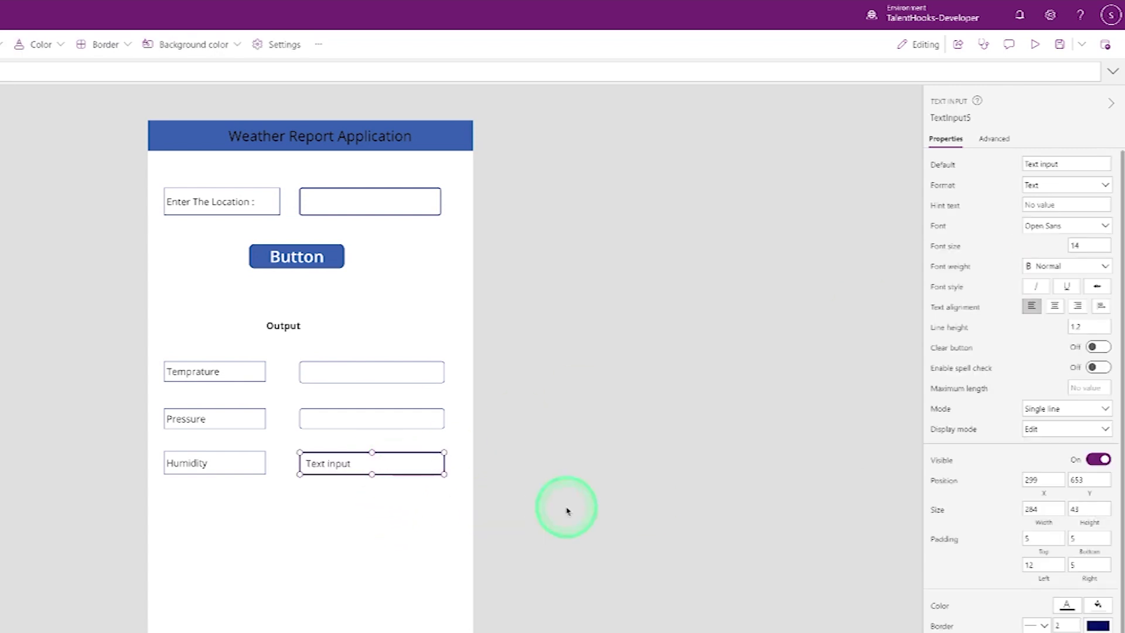
{"action": "left_click", "coordinate": [1060, 534]}
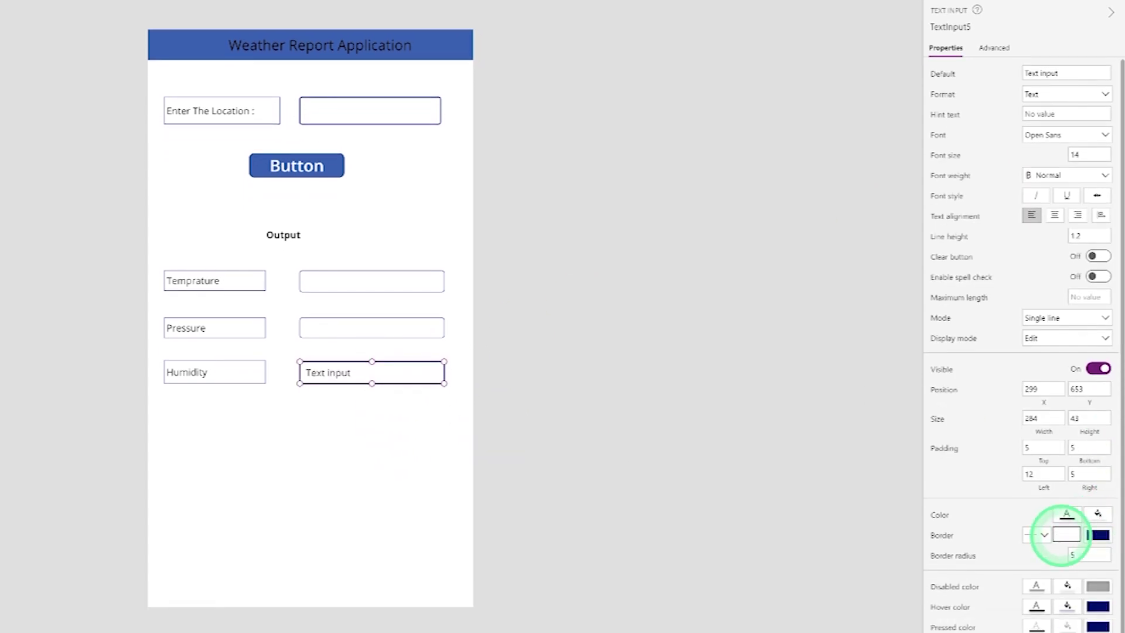
{"action": "left_click", "coordinate": [392, 446]}
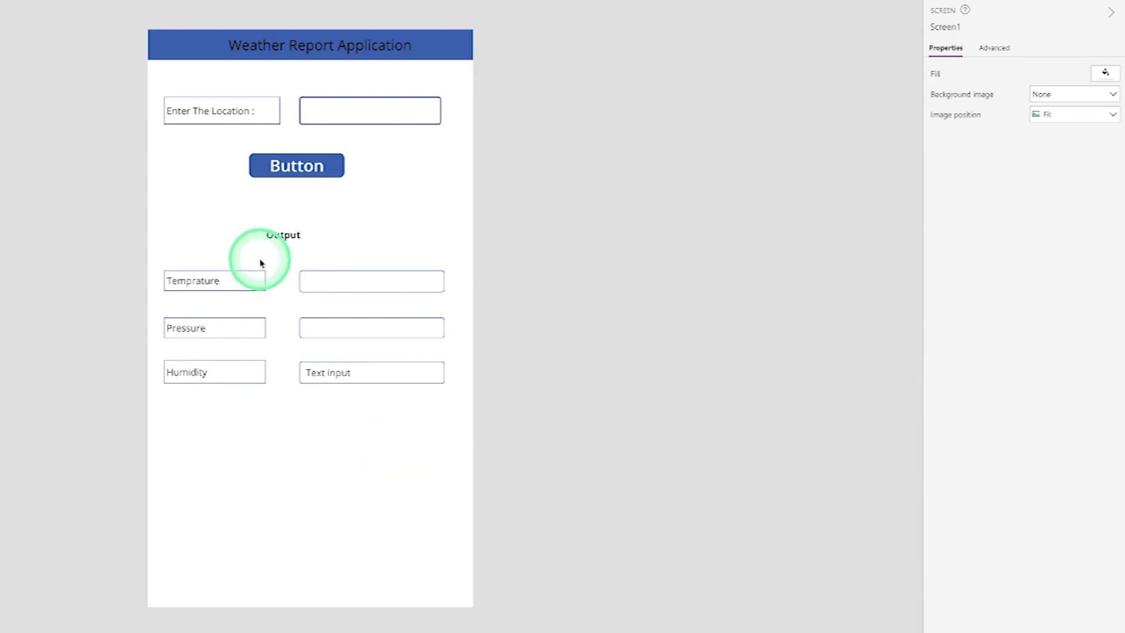
{"action": "left_click", "coordinate": [329, 370]}
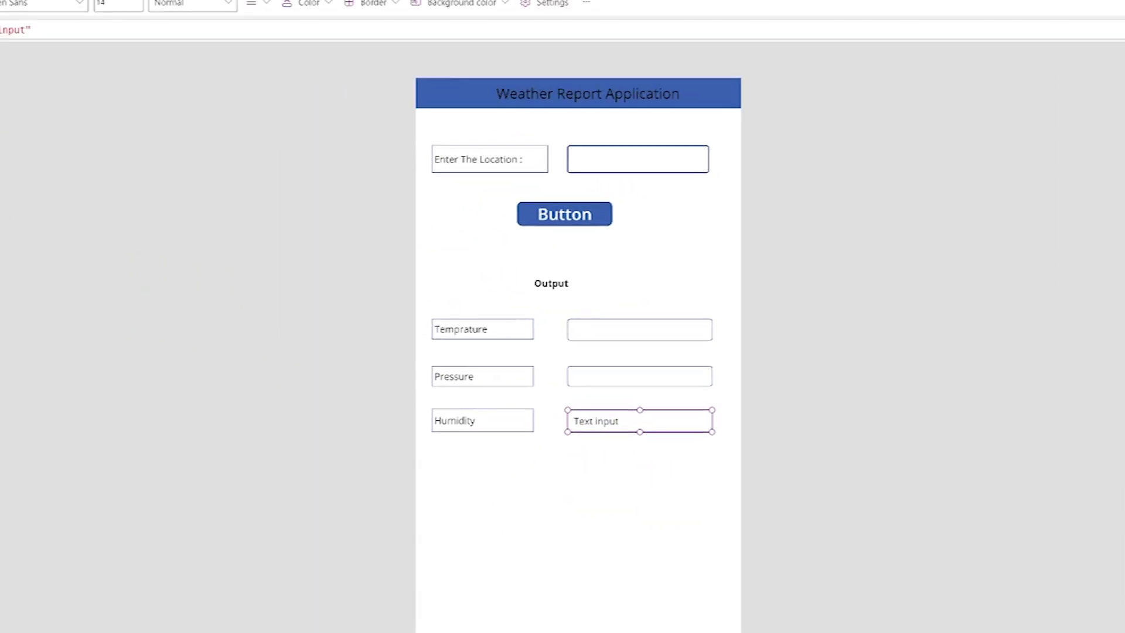
Clear the default text of the text input beside the Humidity label.
{"action": "left_click", "coordinate": [26, 30]}
{"action": "key", "text": "BackSpace"}
{"action": "key", "text": "BackSpace"}
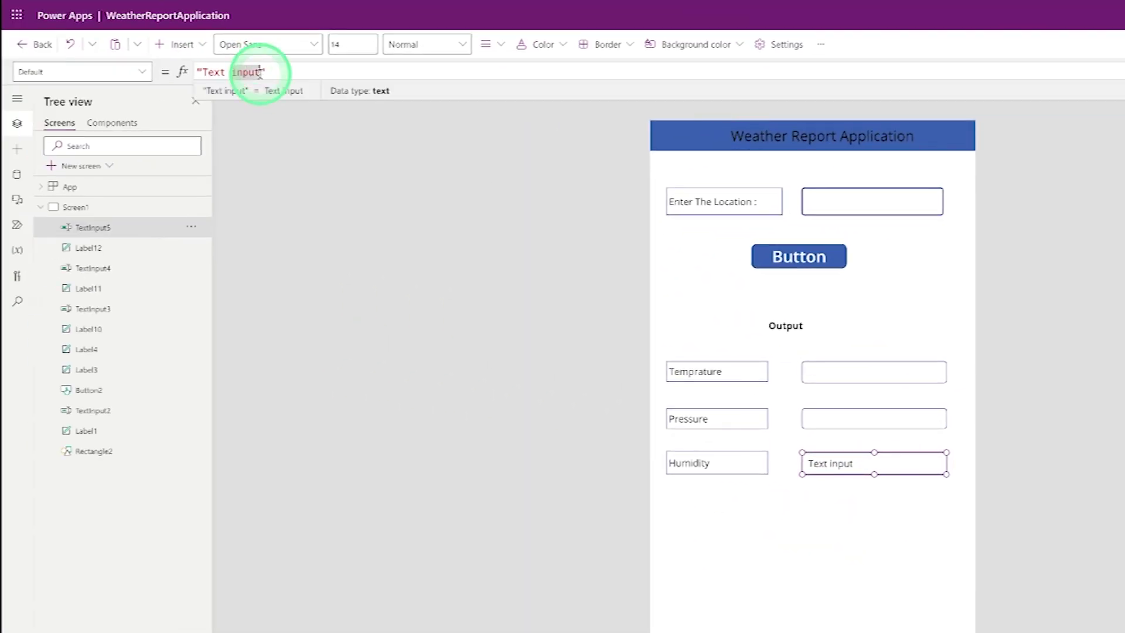
{"action": "key", "text": "BackSpace"}
{"action": "key", "text": "BackSpace"}
{"action": "key", "text": "BackSpace"}
{"action": "key", "text": "BackSpace"}
{"action": "key", "text": "BackSpace"}
{"action": "key", "text": "BackSpace"}
{"action": "key", "text": "BackSpace"}
{"action": "key", "text": "BackSpace"}
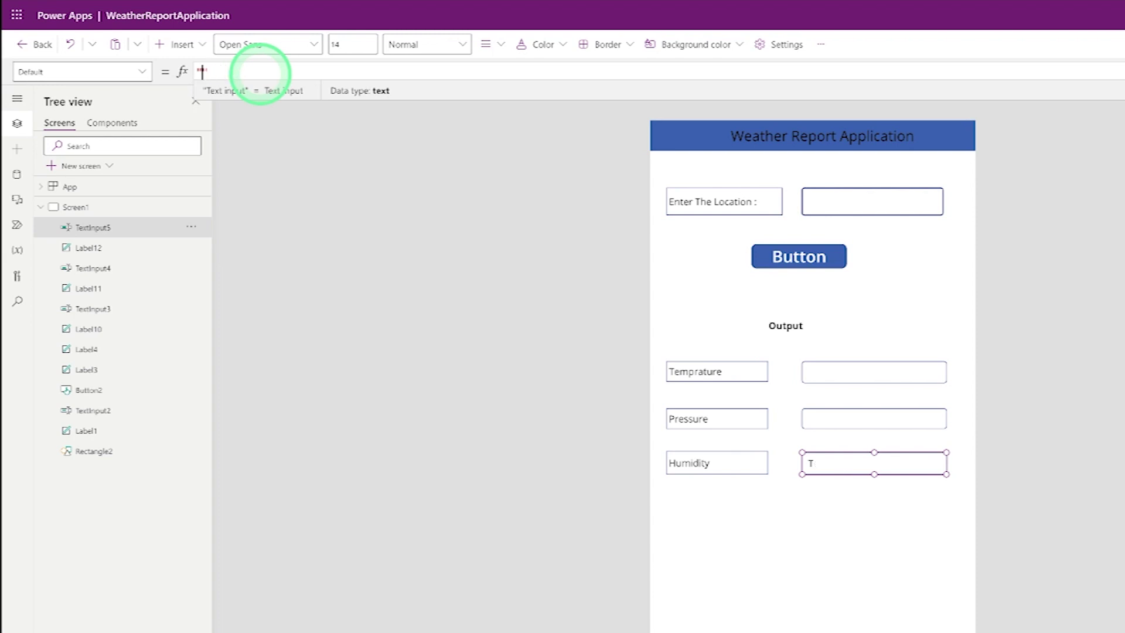
{"action": "left_click", "coordinate": [791, 498]}
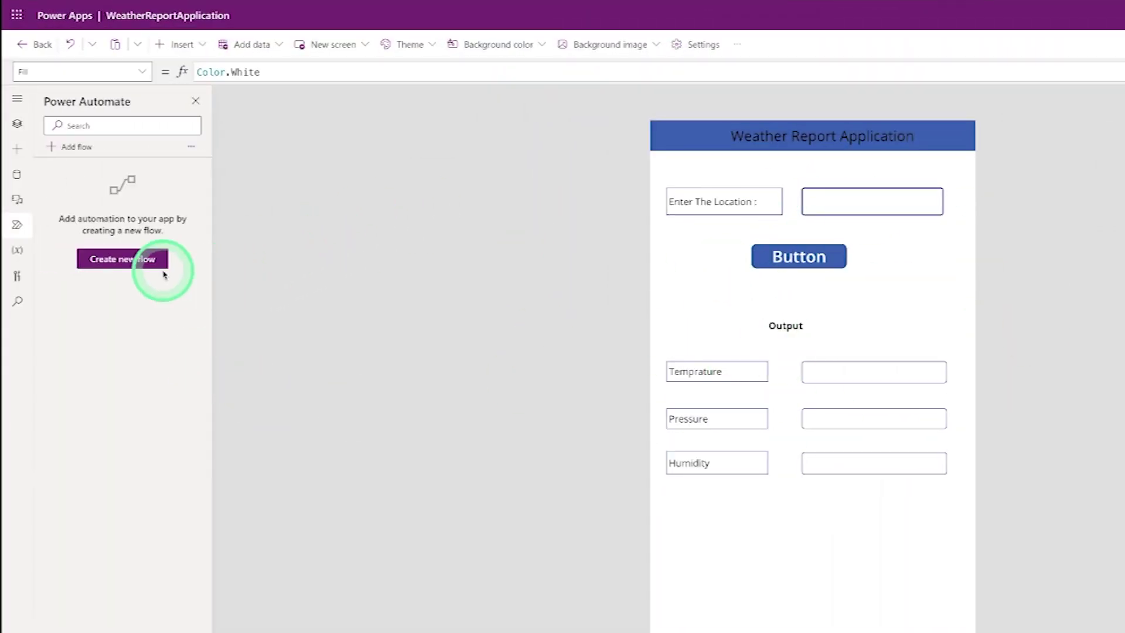
Create a new Power Automate flow from the app and expand its PowerApps (V2) trigger to show the Location input.
{"action": "left_click", "coordinate": [17, 228]}
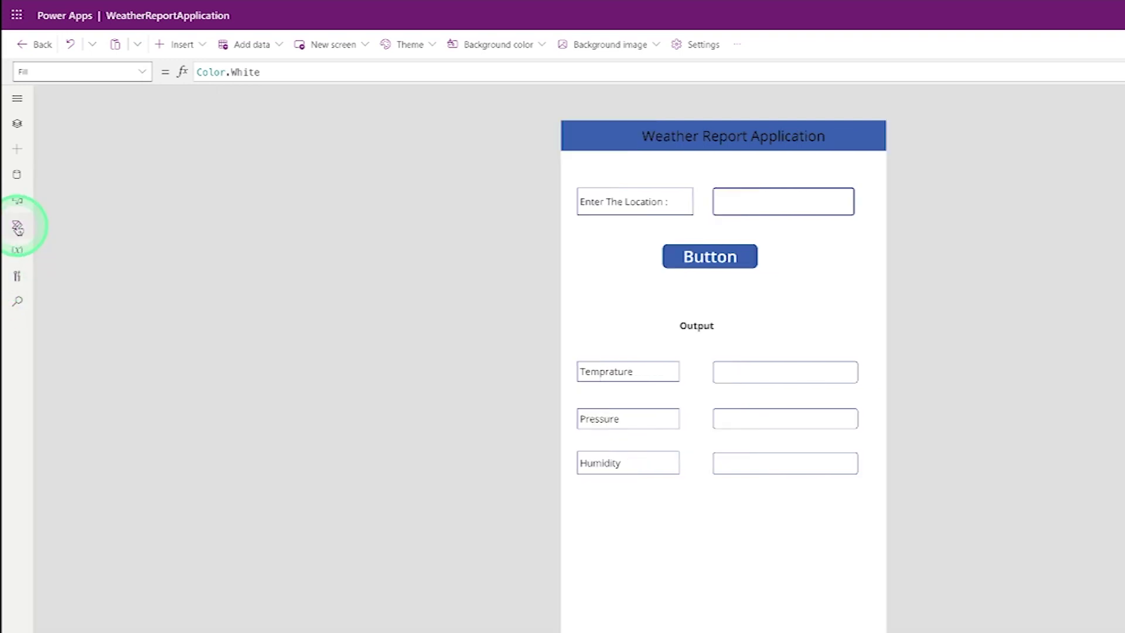
{"action": "left_click", "coordinate": [19, 226]}
{"action": "left_click", "coordinate": [130, 262]}
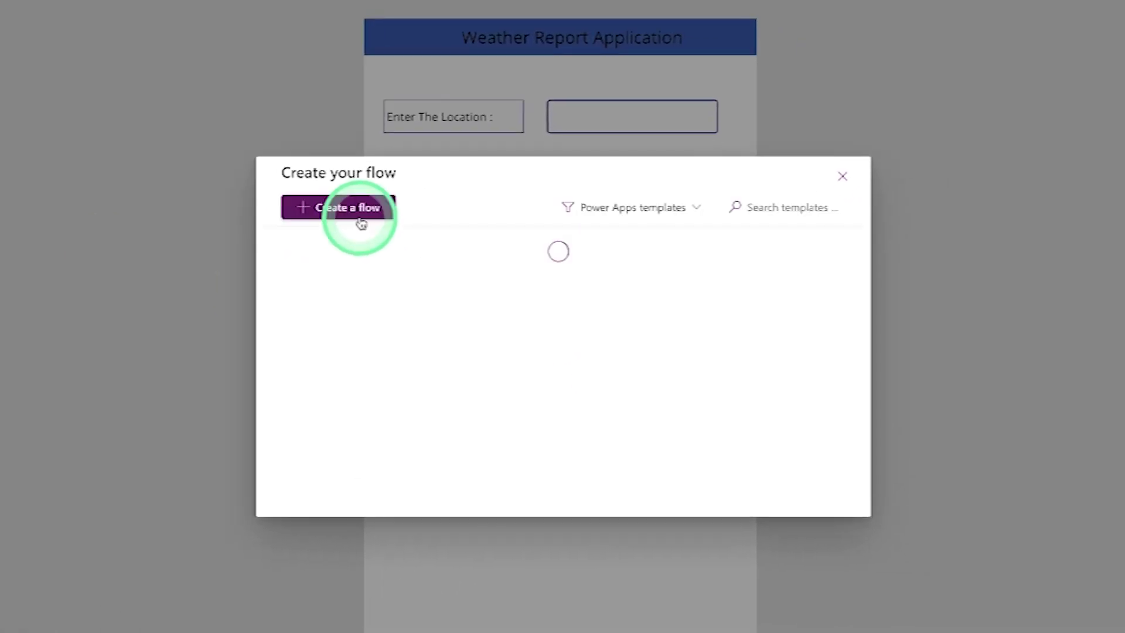
{"action": "left_click", "coordinate": [350, 207]}
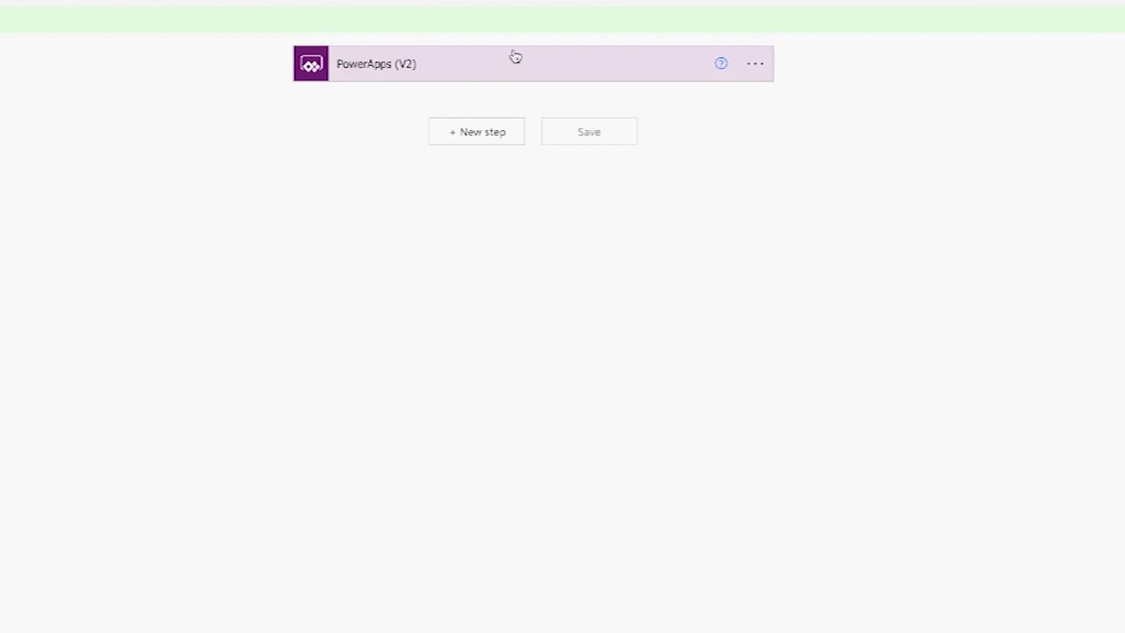
{"action": "left_click", "coordinate": [420, 69]}
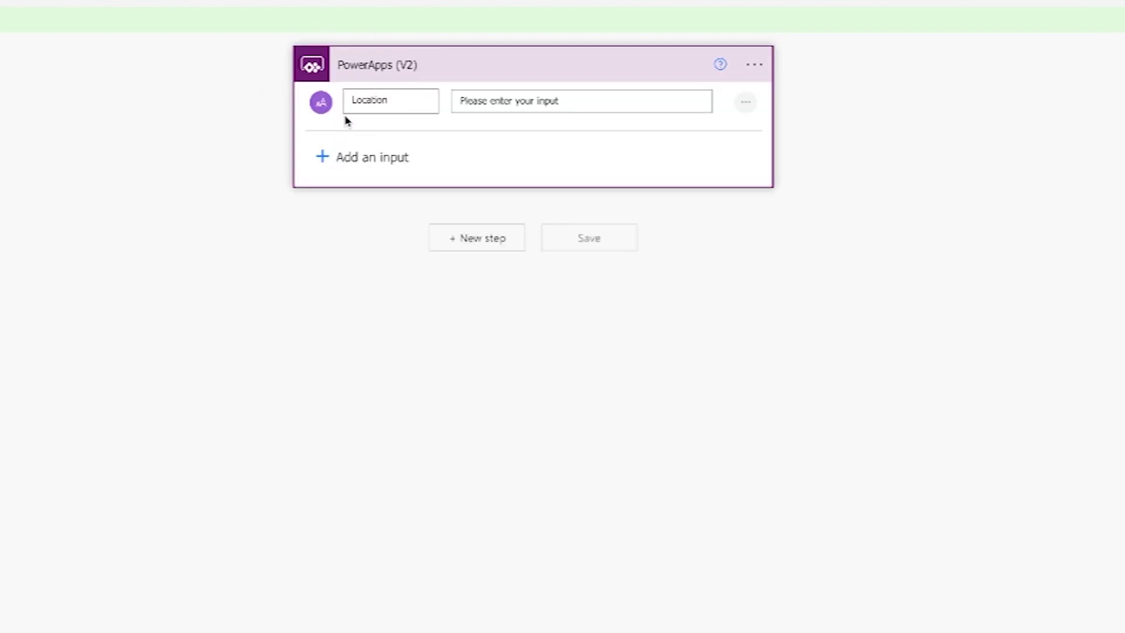
Search the operations for "msn" and add the MSN Weather action Get current weather after the trigger.
{"action": "left_click", "coordinate": [479, 243]}
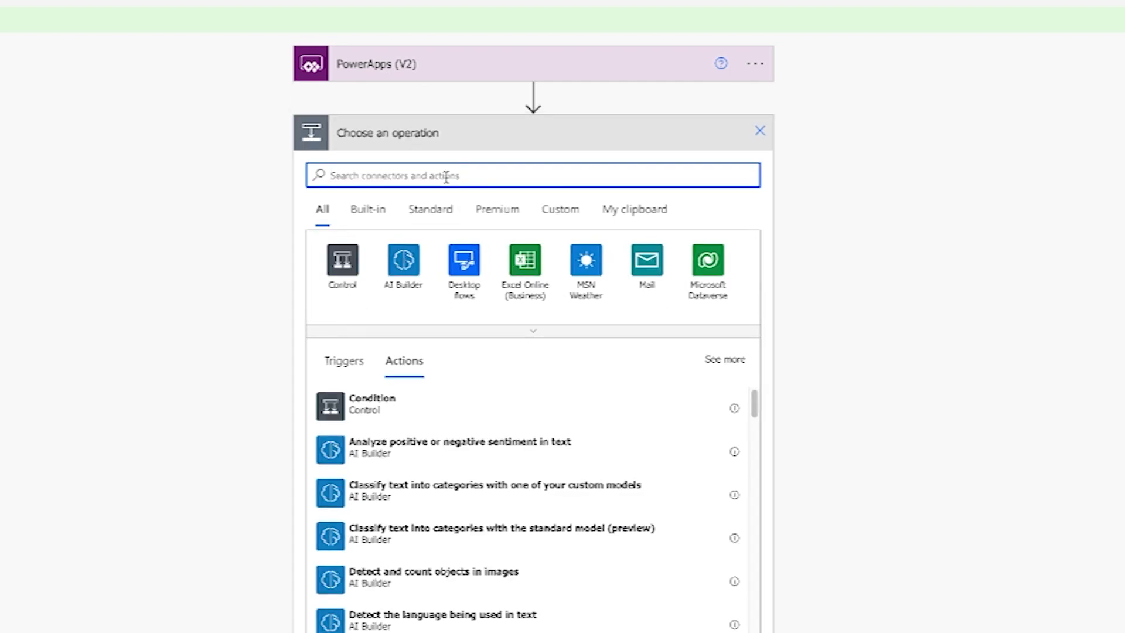
{"action": "type", "text": "msn"}
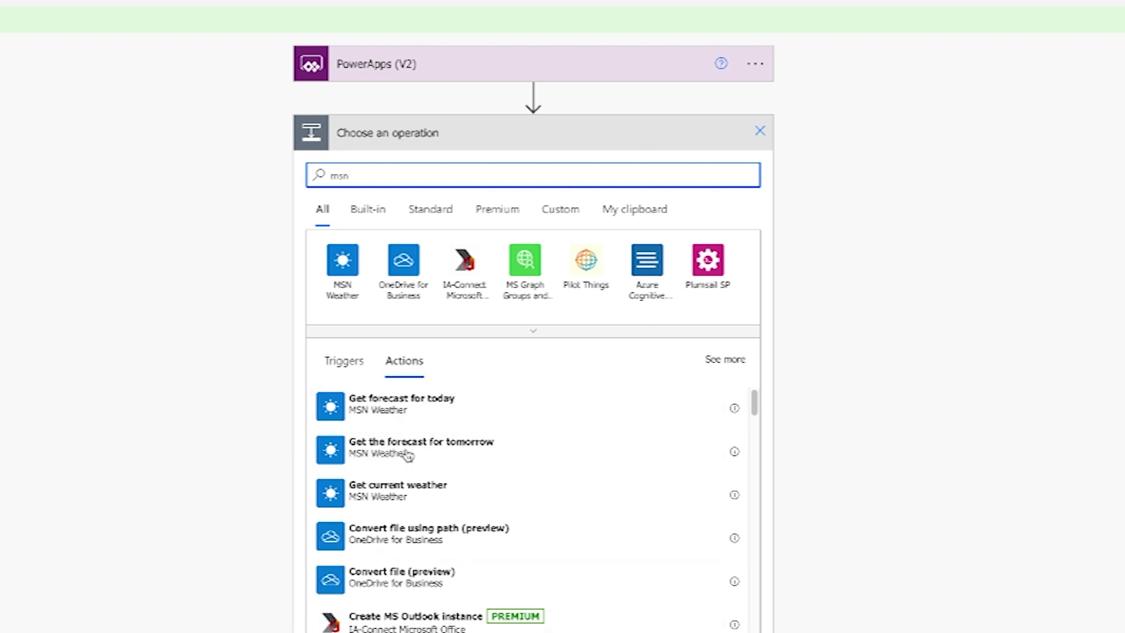
{"action": "left_click", "coordinate": [432, 495]}
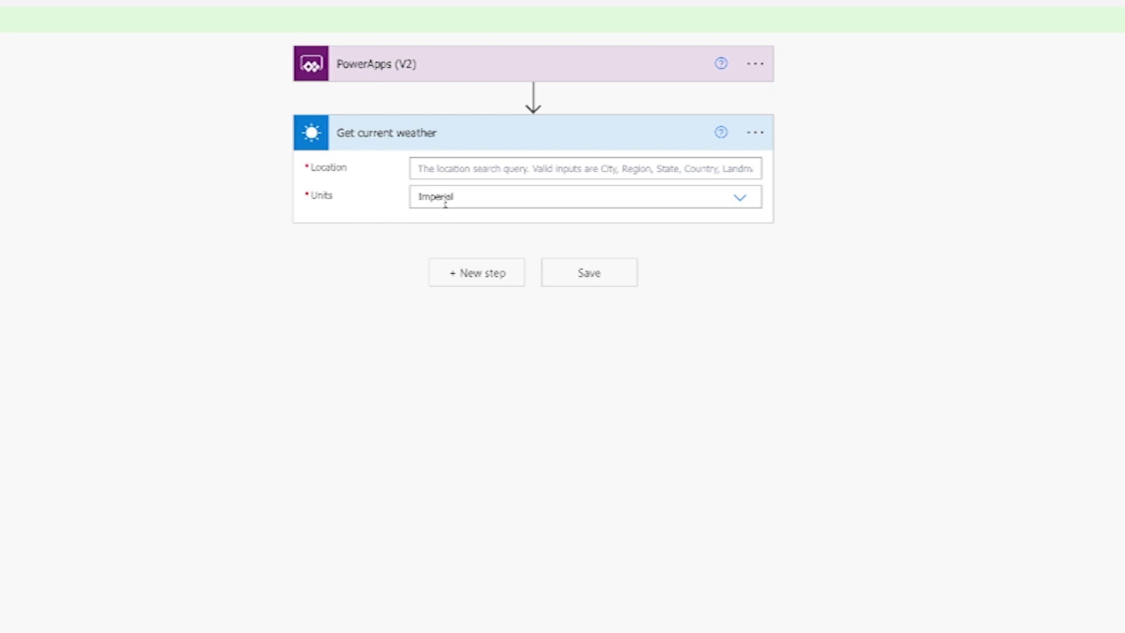
Set the weather action's location to the trigger's dynamic Location value and its units to Metric, and save the flow.
{"action": "left_click", "coordinate": [507, 168]}
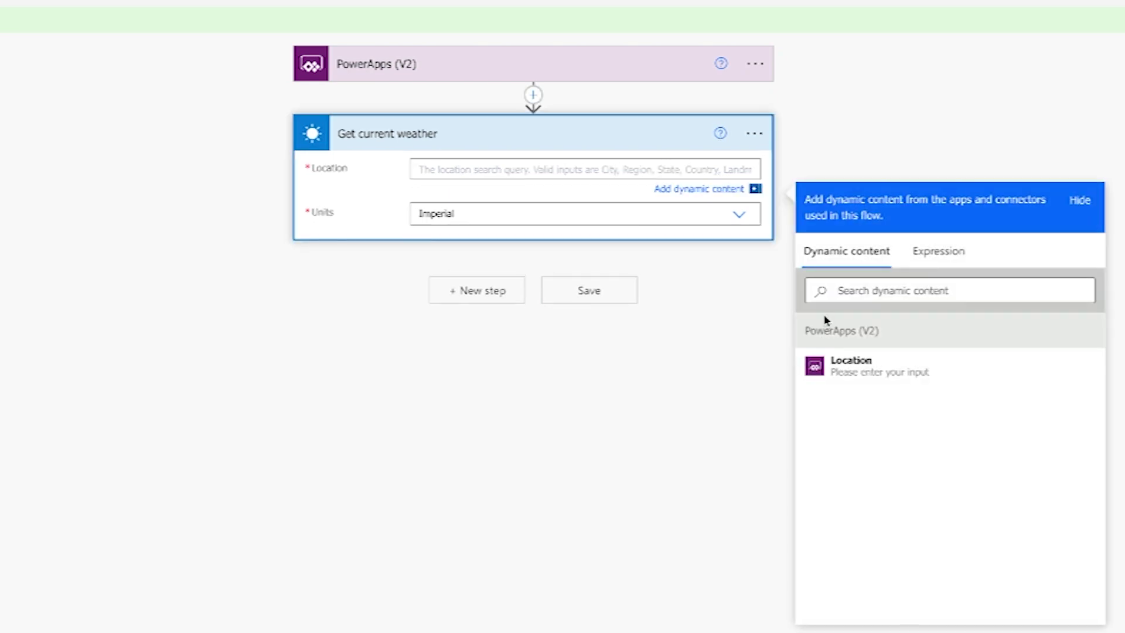
{"action": "left_click", "coordinate": [872, 369]}
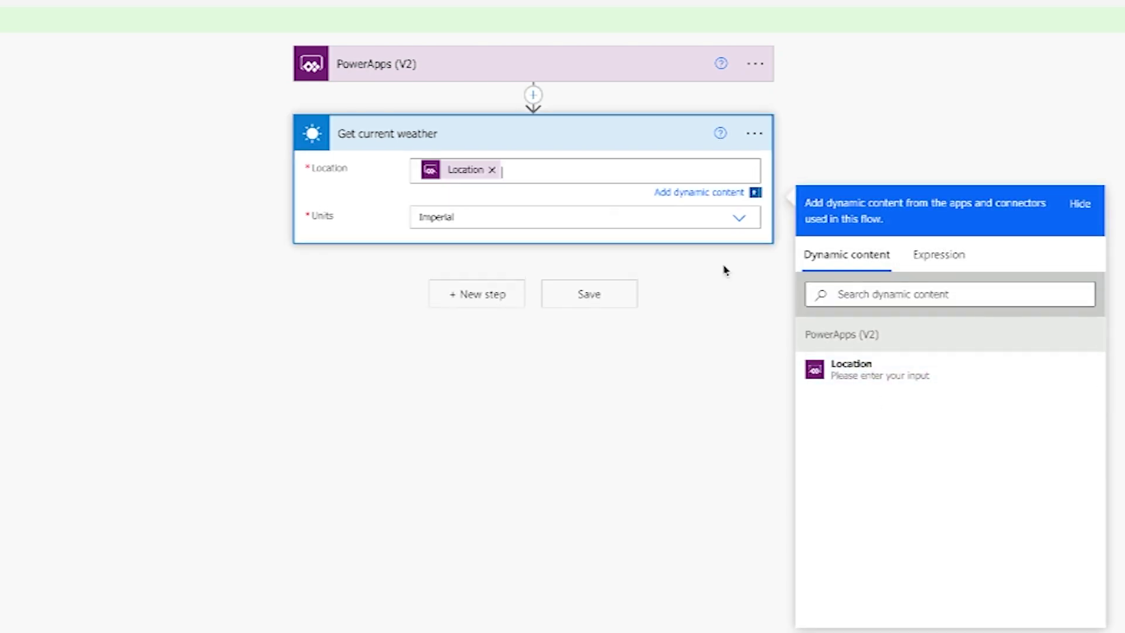
{"action": "left_click", "coordinate": [739, 218]}
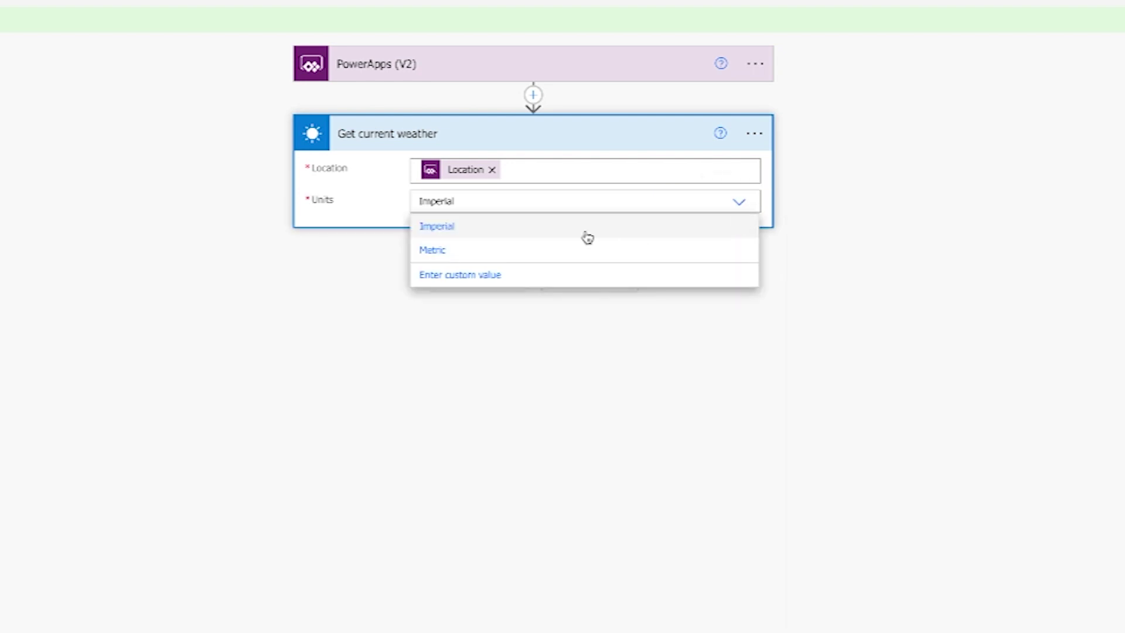
{"action": "left_click", "coordinate": [439, 251]}
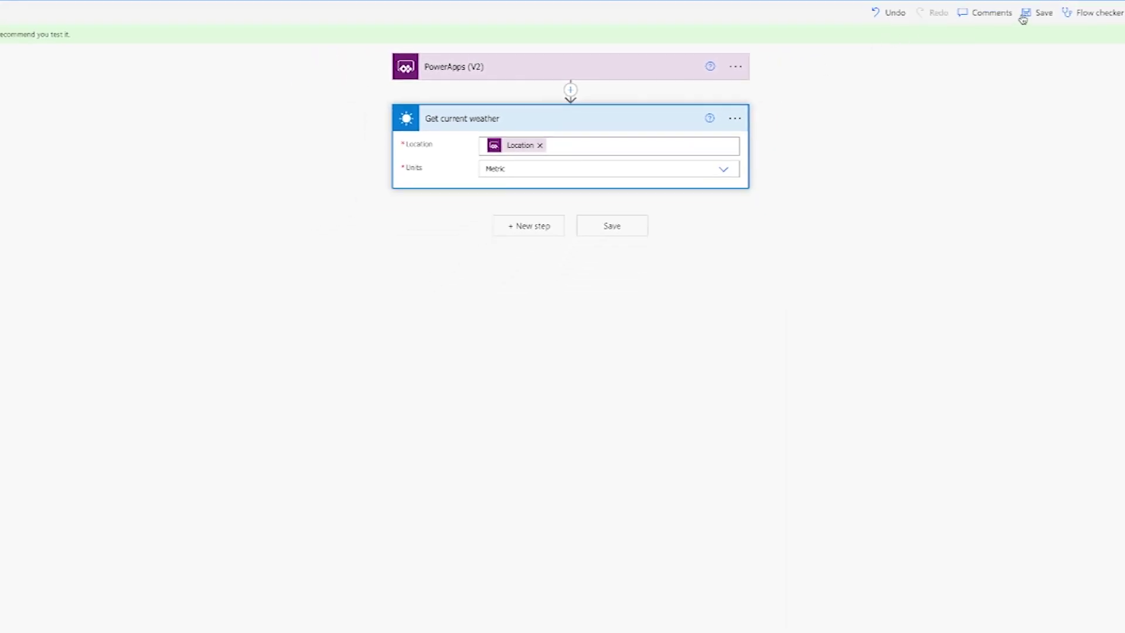
{"action": "left_click", "coordinate": [1038, 17]}
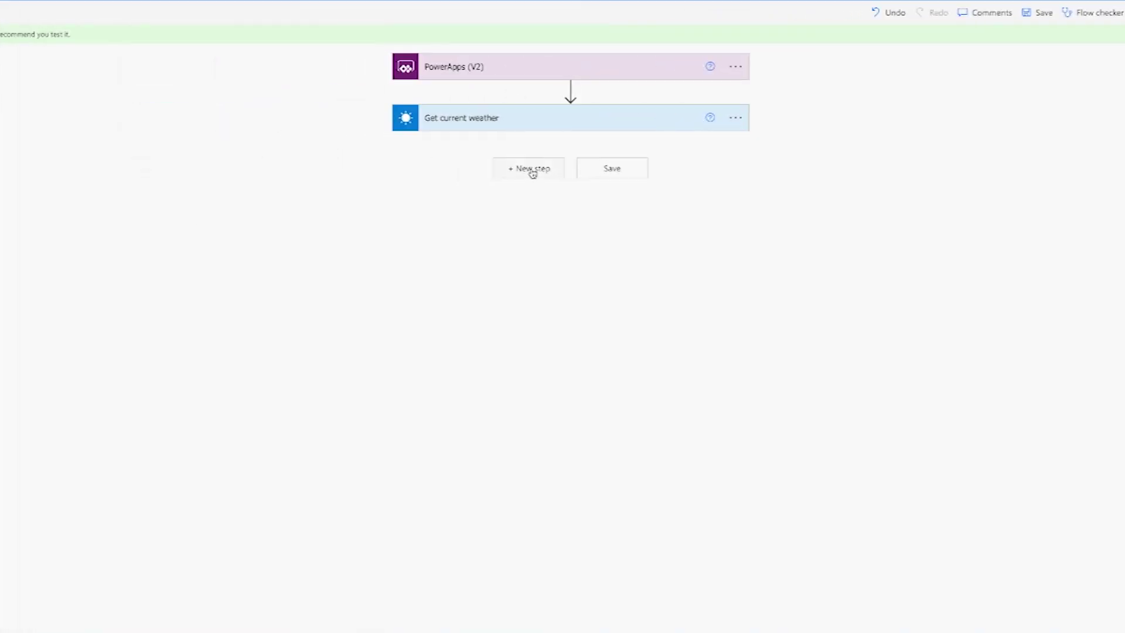
Search the operations for "respond" and add the Respond to a PowerApp or flow action after Get current weather.
{"action": "left_click", "coordinate": [533, 170]}
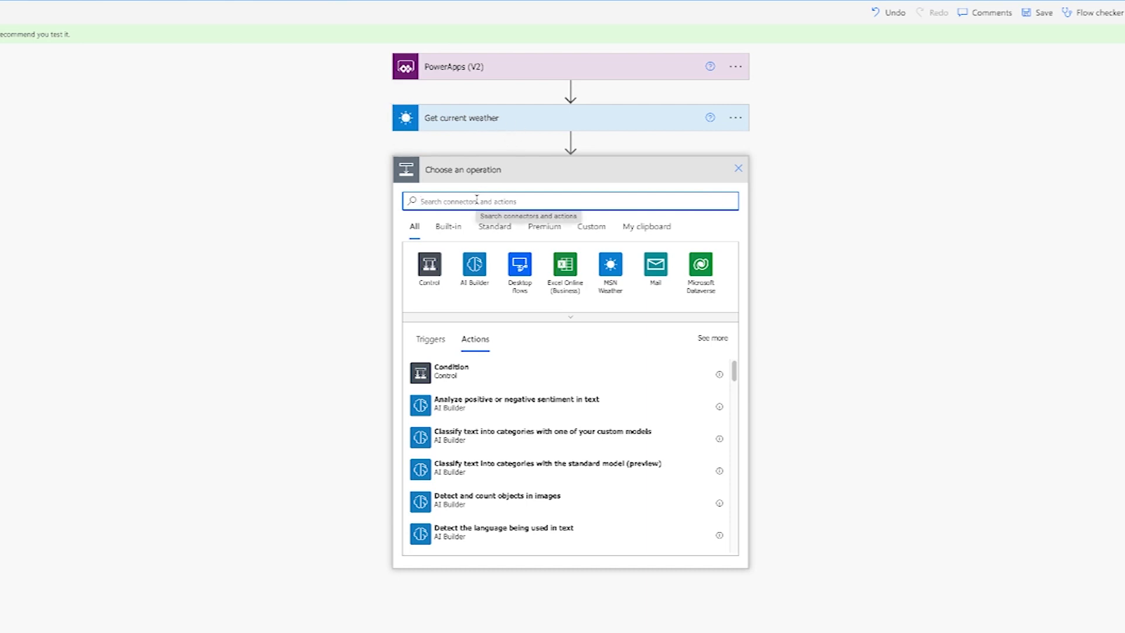
{"action": "type", "text": "respond"}
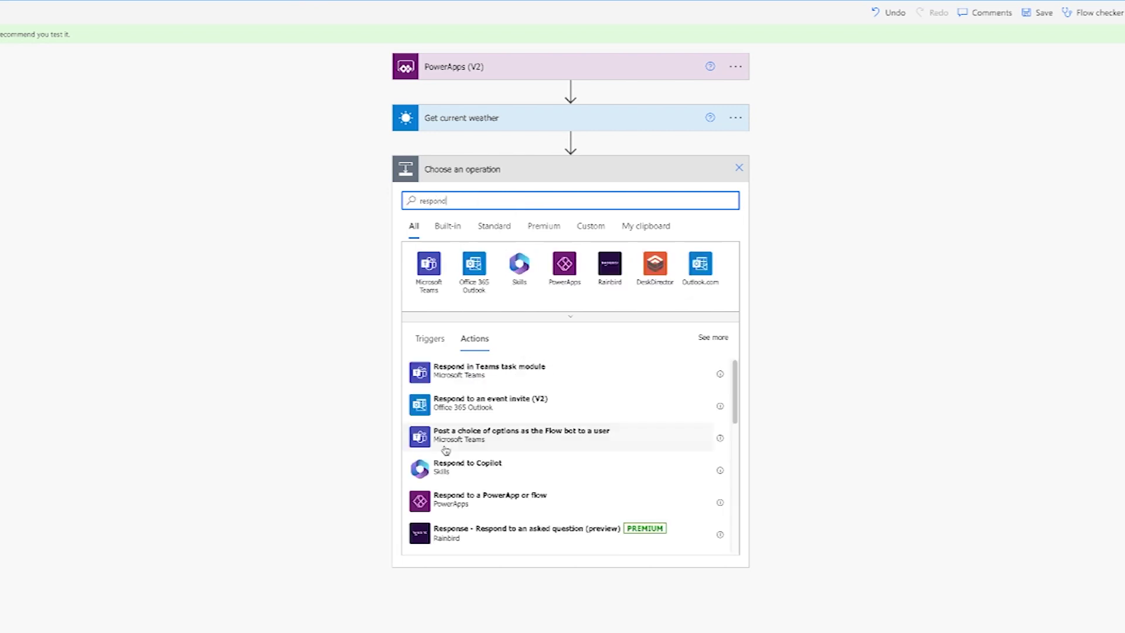
{"action": "left_click", "coordinate": [528, 503]}
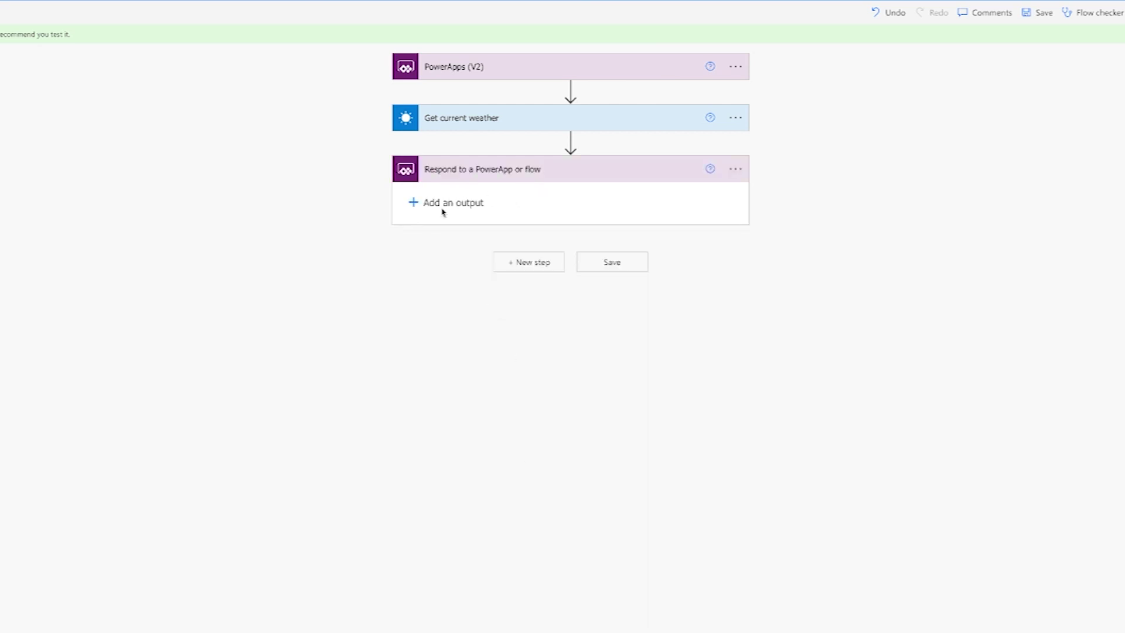
Add a text output named Temperature to the response action, returning the dynamic Temperature value from Get current weather.
{"action": "left_click", "coordinate": [440, 203]}
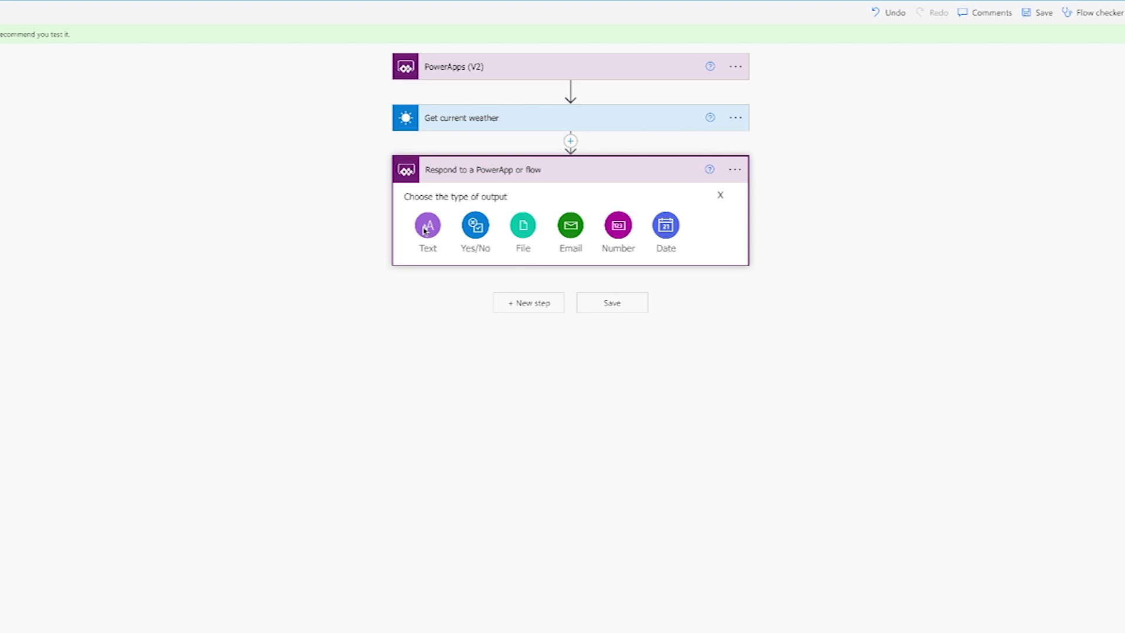
{"action": "left_click", "coordinate": [426, 227]}
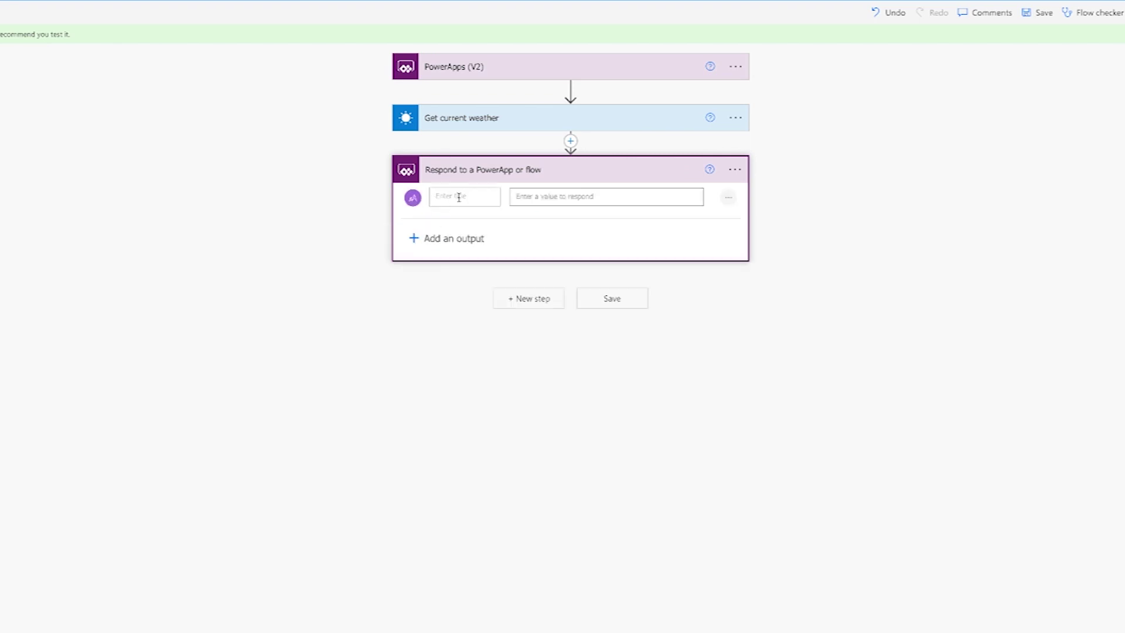
{"action": "type", "text": "Temperature"}
{"action": "left_click", "coordinate": [555, 198]}
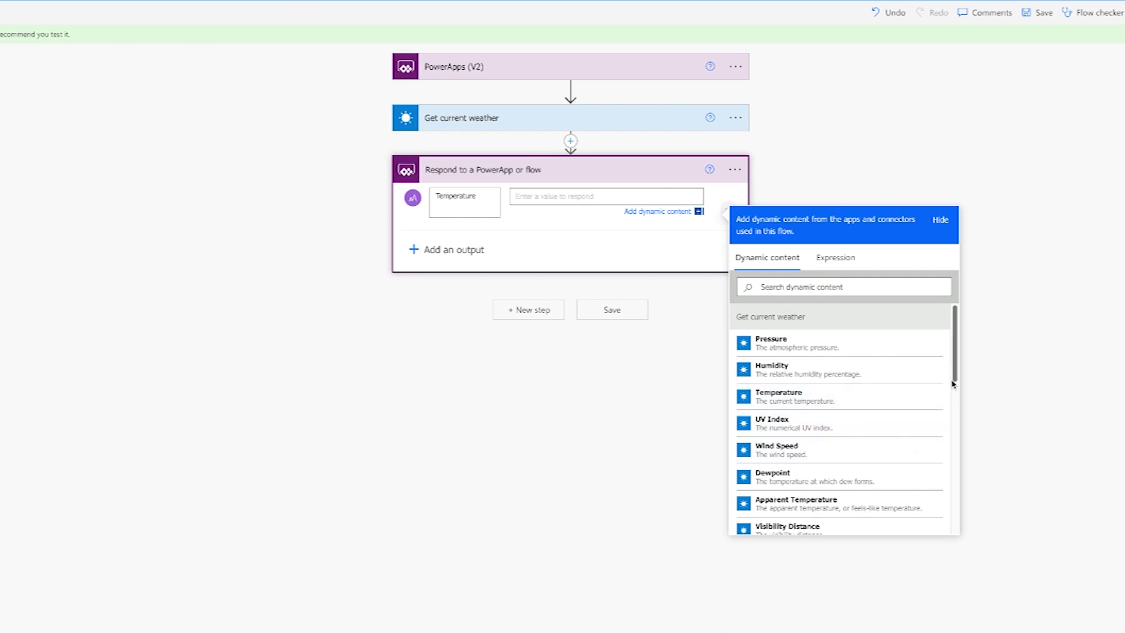
{"action": "scroll", "coordinate": [953, 385], "scroll_direction": "down", "scroll_amount": 3}
{"action": "scroll", "coordinate": [949, 430], "scroll_direction": "down", "scroll_amount": 5}
{"action": "scroll", "coordinate": [945, 488], "scroll_direction": "down", "scroll_amount": 3}
{"action": "scroll", "coordinate": [944, 467], "scroll_direction": "up", "scroll_amount": 5}
{"action": "scroll", "coordinate": [938, 410], "scroll_direction": "up", "scroll_amount": 3}
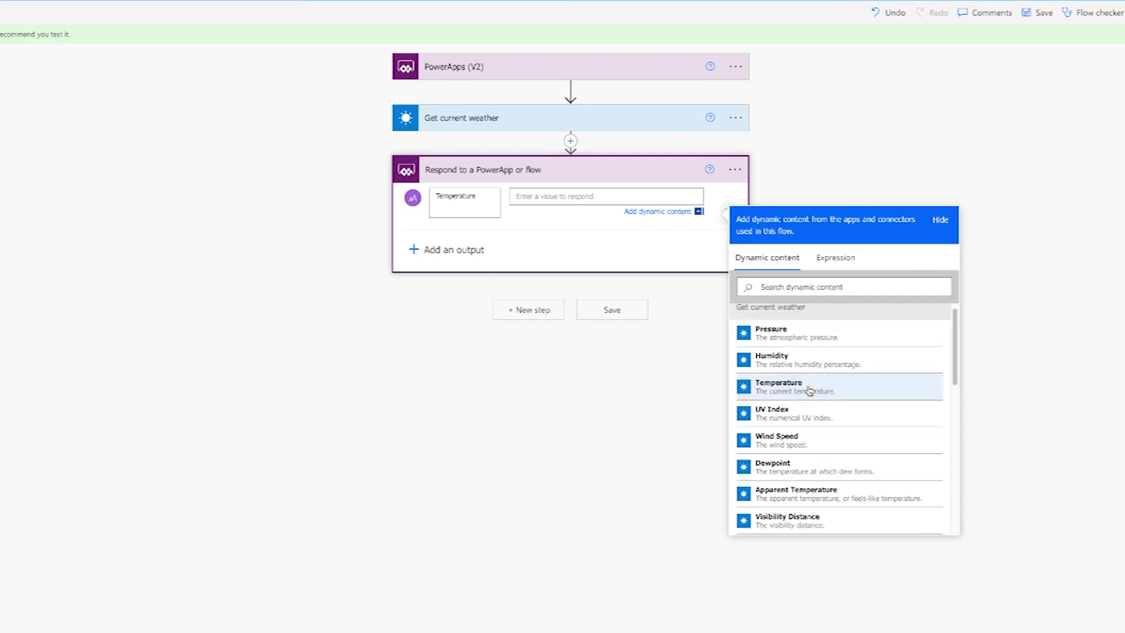
{"action": "left_click", "coordinate": [809, 390]}
Add a text output named Pressure to the response action, returning the dynamic Pressure value from Get current weather.
{"action": "left_click", "coordinate": [427, 253]}
{"action": "left_click", "coordinate": [428, 263]}
{"action": "left_click", "coordinate": [448, 240]}
{"action": "type", "text": "Pressure"}
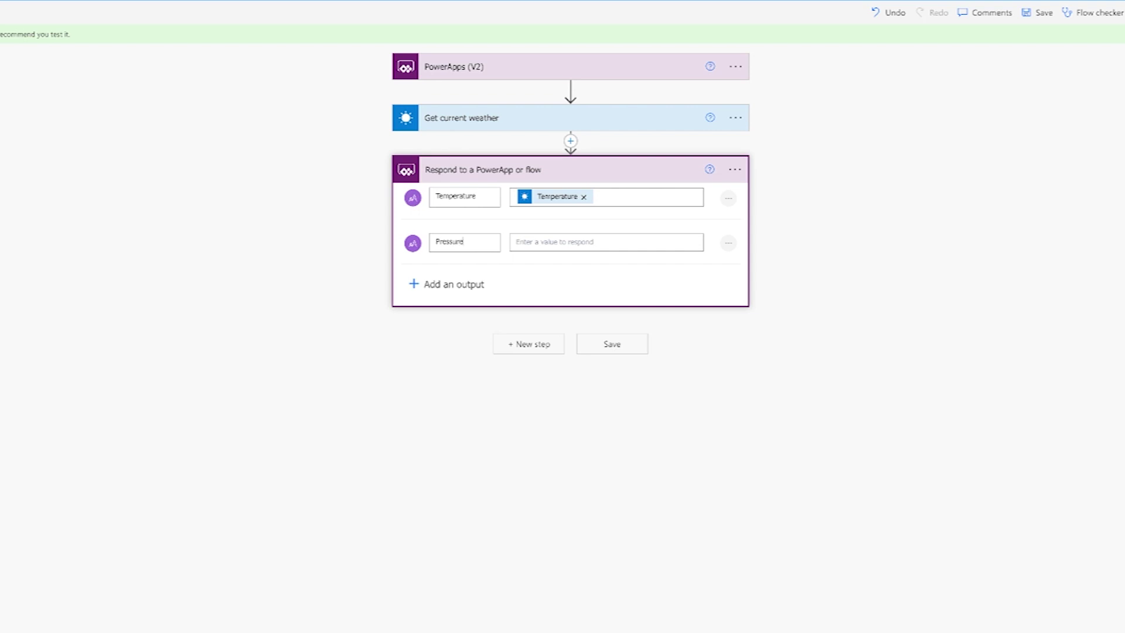
{"action": "left_click", "coordinate": [555, 245]}
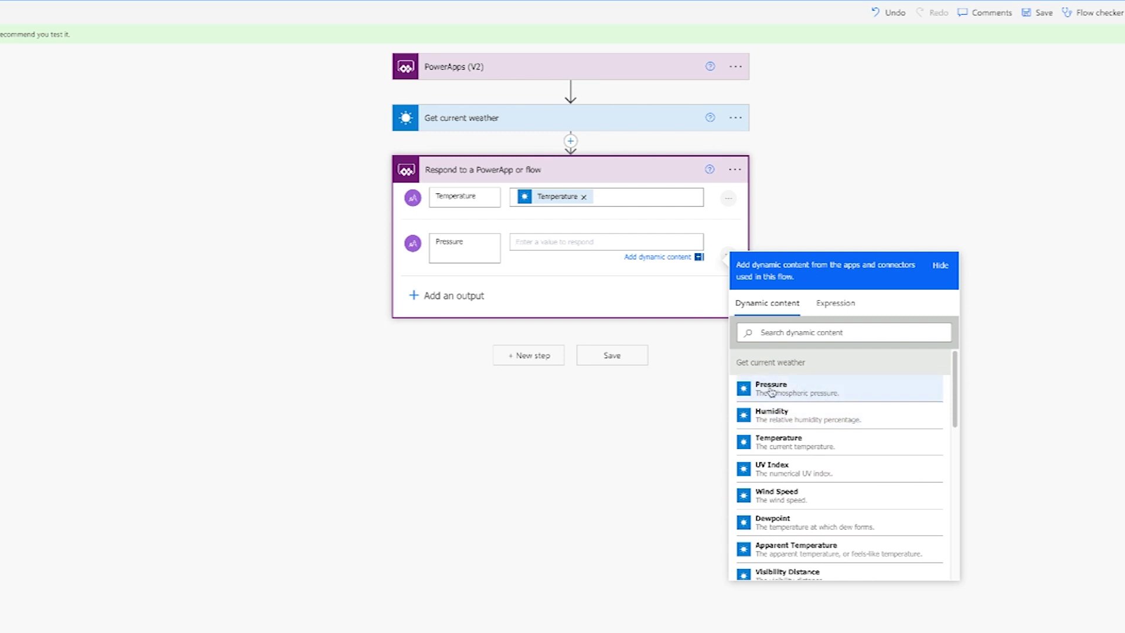
{"action": "left_click", "coordinate": [795, 388]}
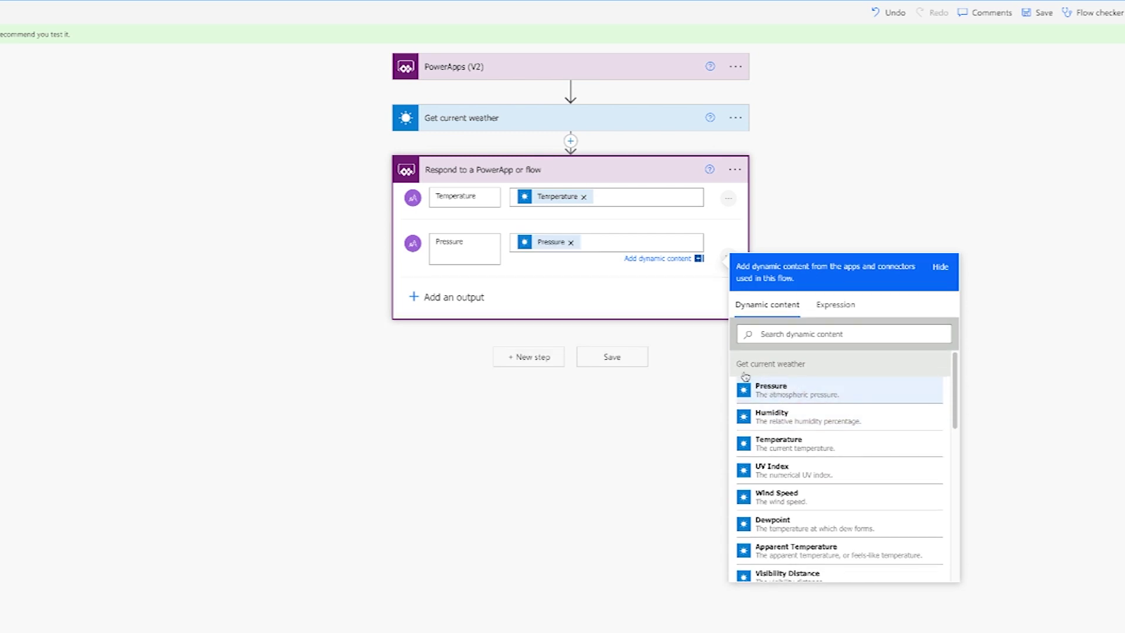
Add a text output named Humidity that returns the dynamic Humidity value, and save the flow.
{"action": "left_click", "coordinate": [453, 297]}
{"action": "left_click", "coordinate": [429, 306]}
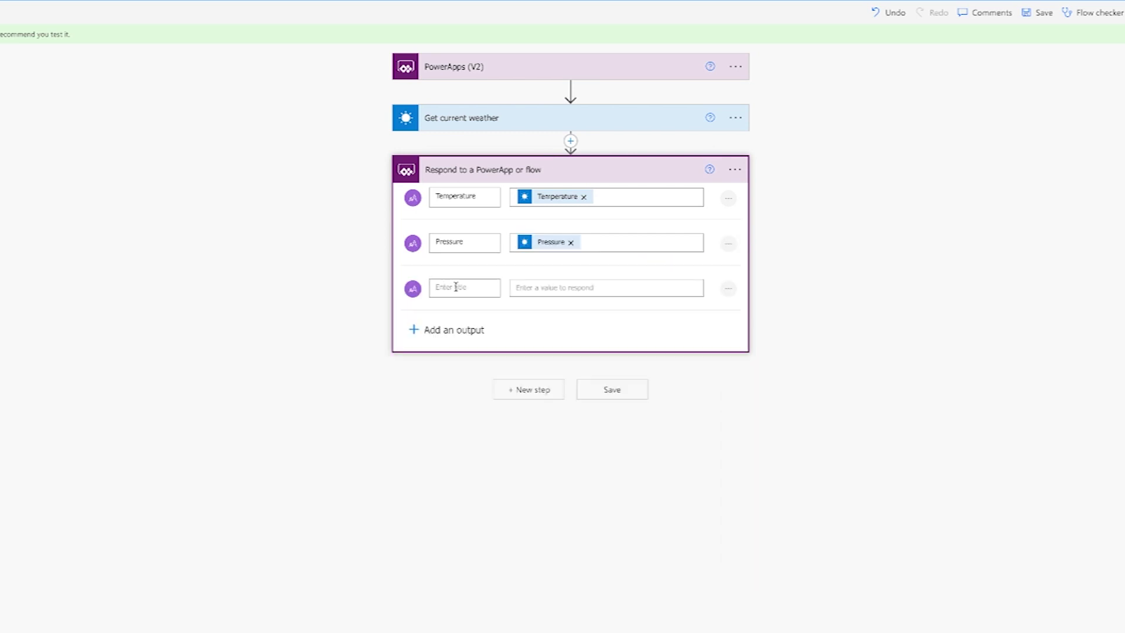
{"action": "type", "text": "Humidity"}
{"action": "left_click", "coordinate": [557, 285]}
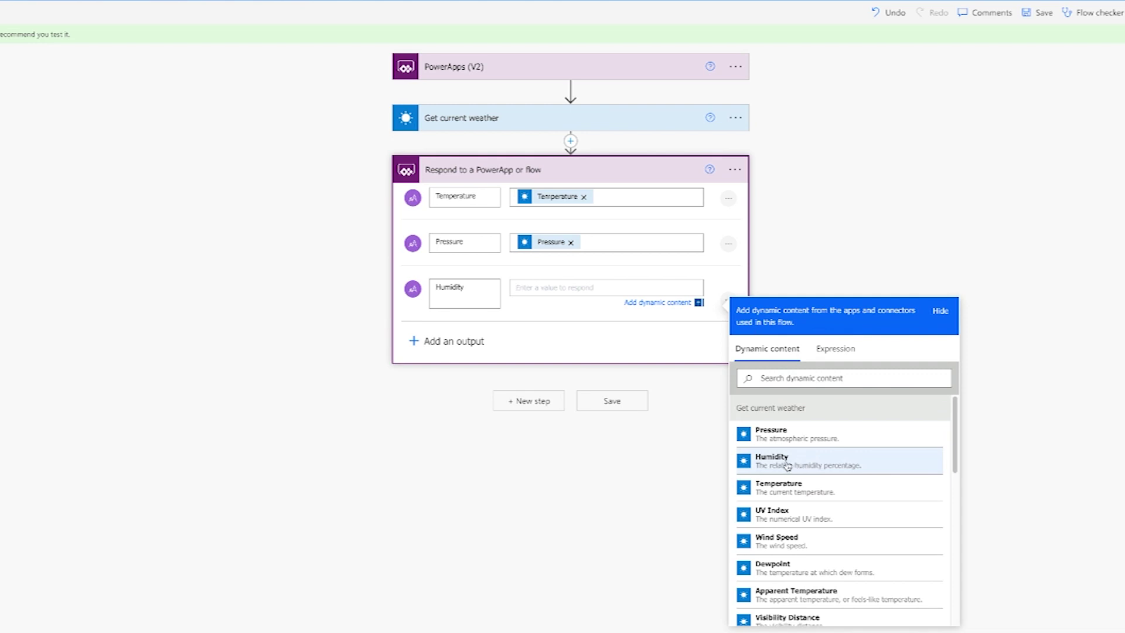
{"action": "left_click", "coordinate": [788, 463]}
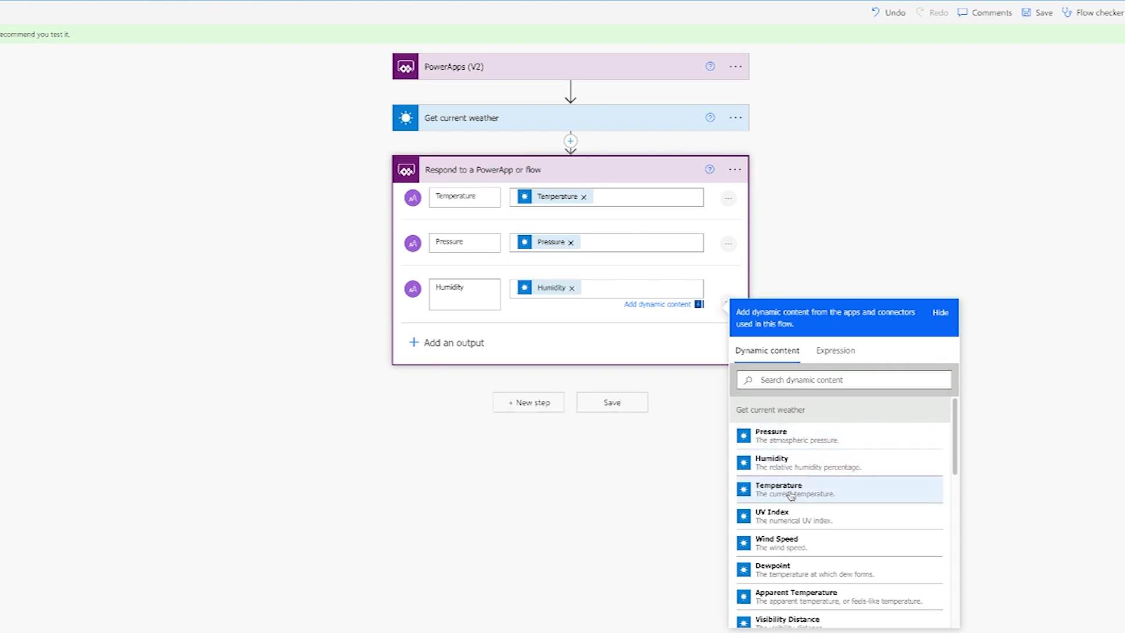
{"action": "mouse_move", "coordinate": [955, 465]}
{"action": "left_mouse_down"}
{"action": "mouse_move", "coordinate": [955, 580]}
{"action": "mouse_move", "coordinate": [955, 468]}
{"action": "left_mouse_up"}
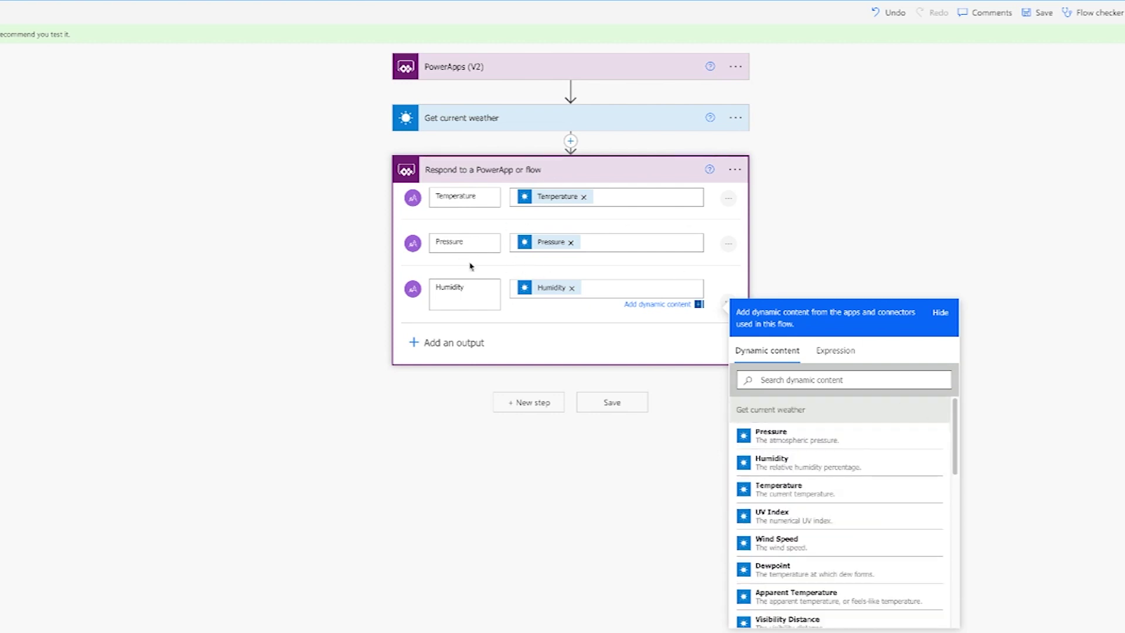
{"action": "left_click", "coordinate": [505, 173]}
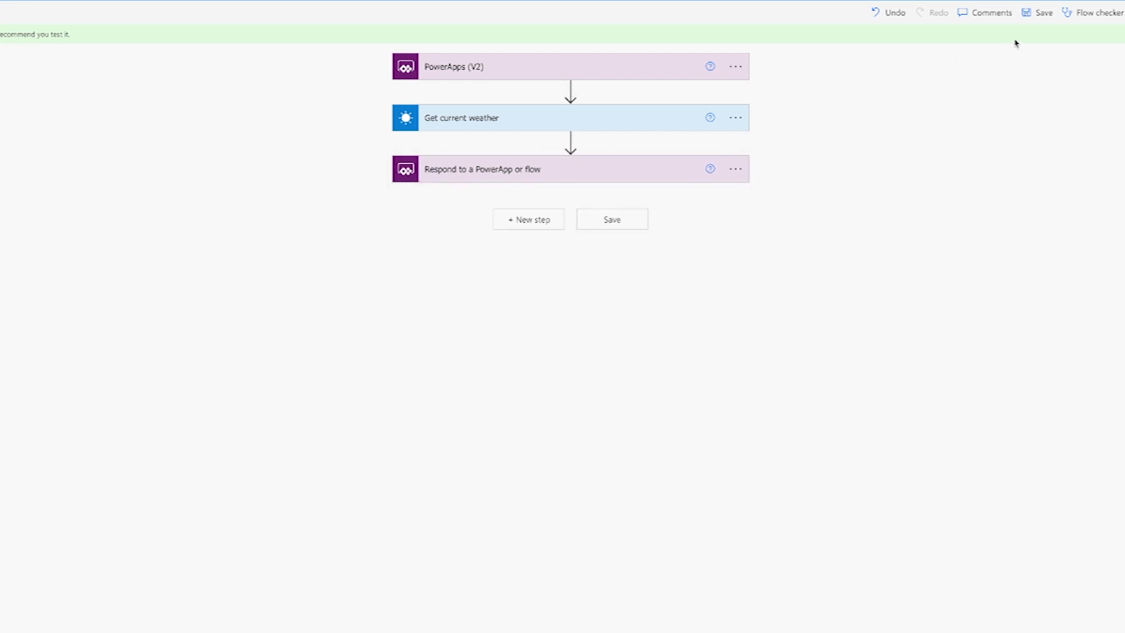
{"action": "left_click", "coordinate": [1036, 13]}
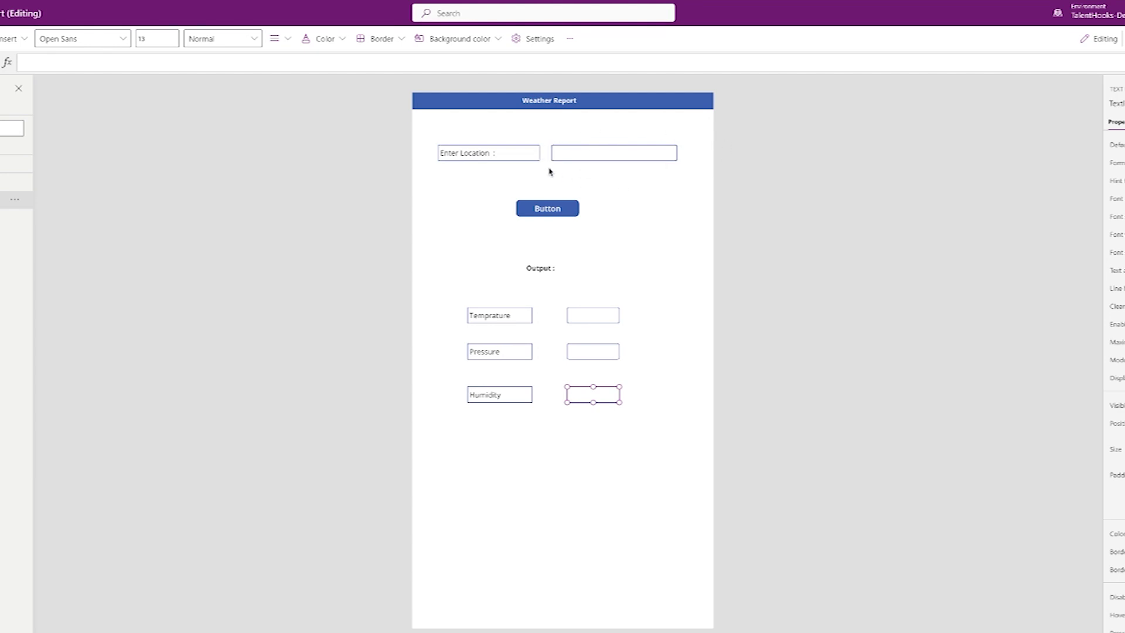
Begin the button's OnSelect formula with a call to the weather flow, WeatherReportFlow.Run(.
{"action": "left_click", "coordinate": [561, 209]}
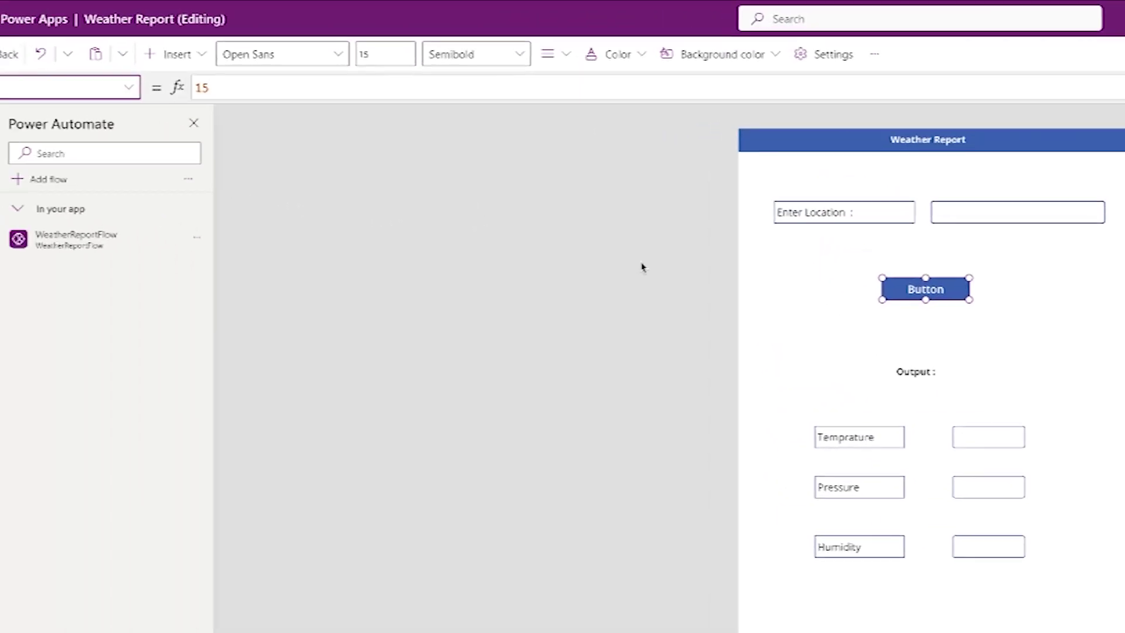
{"action": "left_click", "coordinate": [129, 88]}
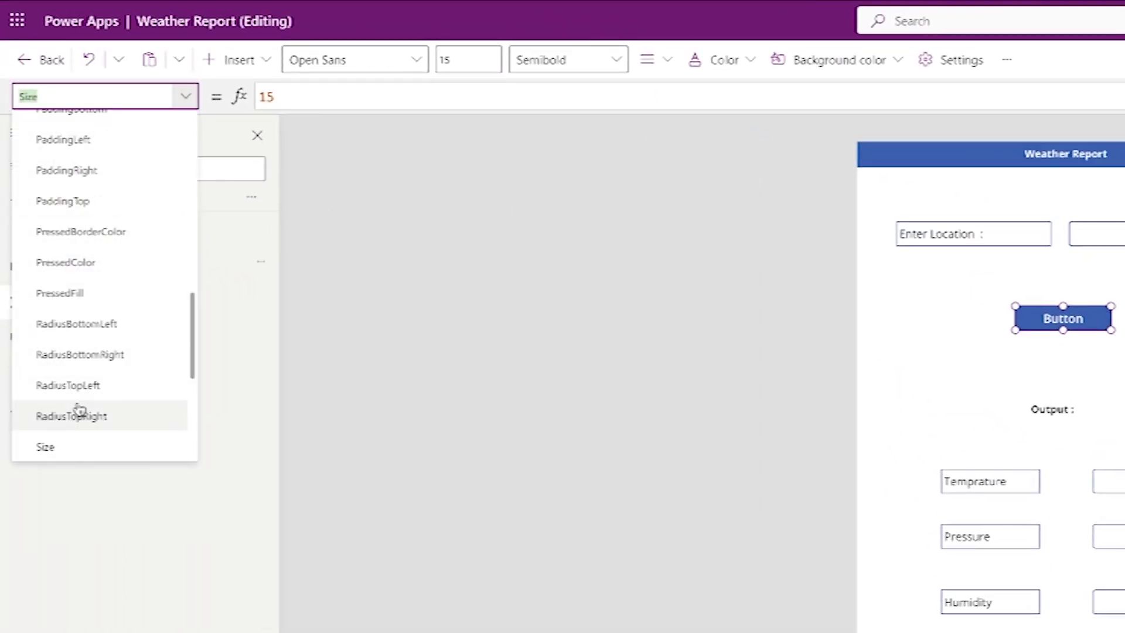
{"action": "scroll", "coordinate": [78, 404], "scroll_direction": "up", "scroll_amount": 5}
{"action": "left_click", "coordinate": [78, 366]}
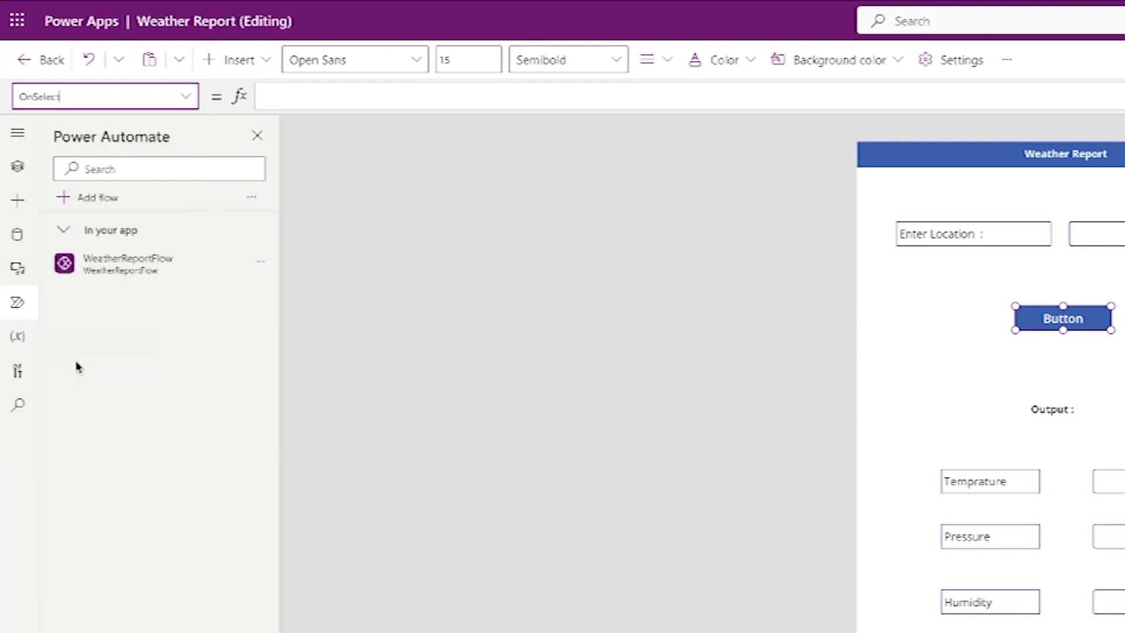
{"action": "left_click", "coordinate": [297, 99]}
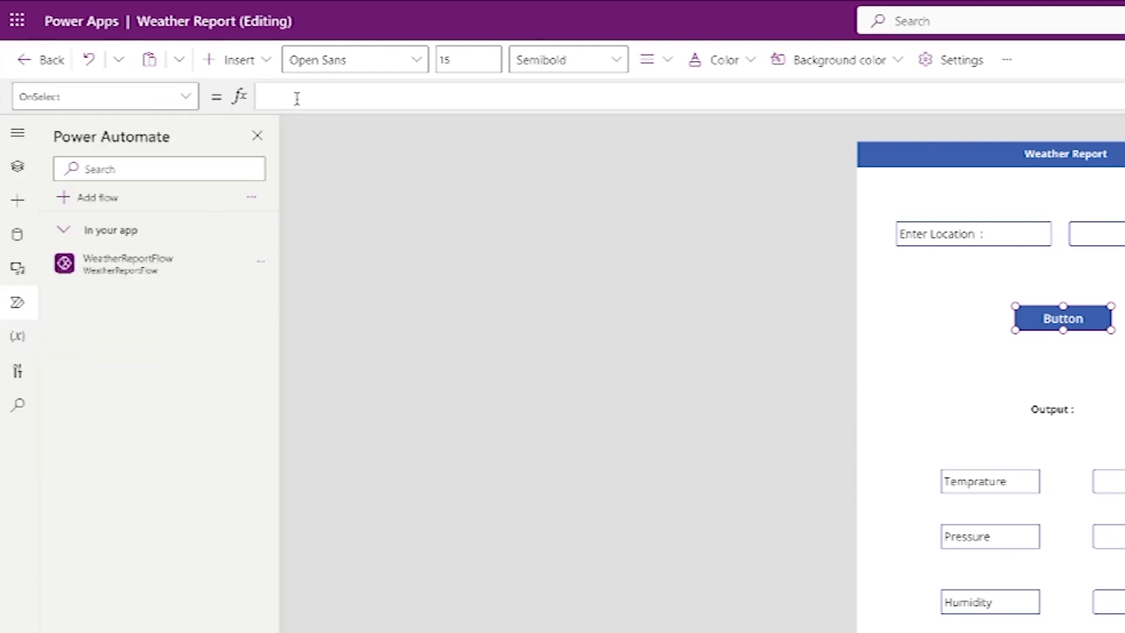
{"action": "type", "text": "wed"}
{"action": "key", "text": "BackSpace"}
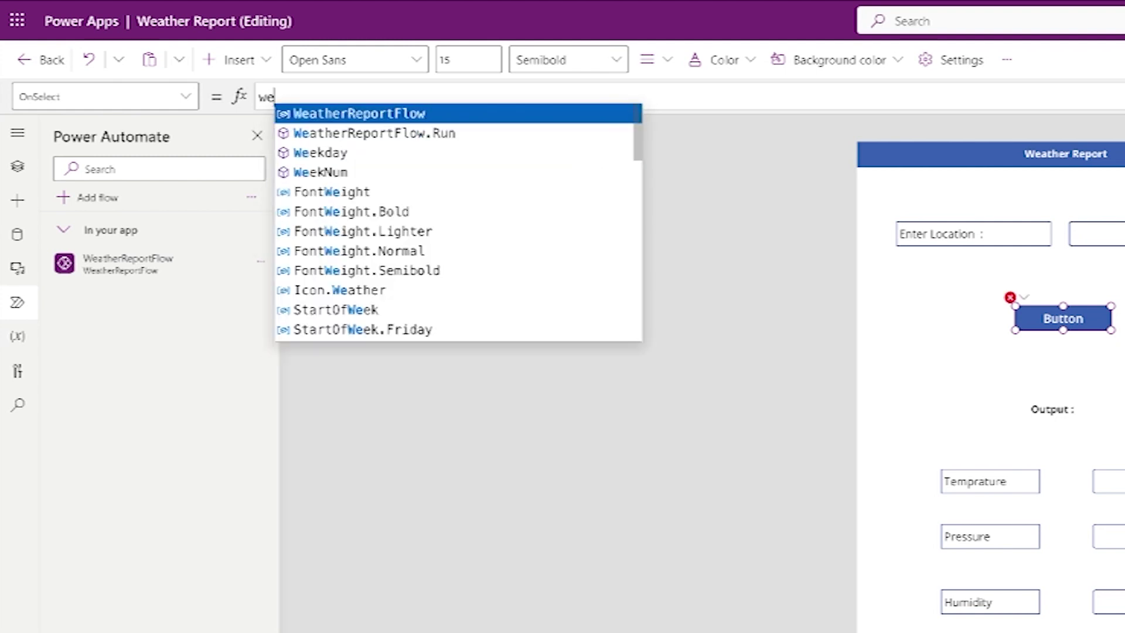
{"action": "left_click", "coordinate": [381, 115]}
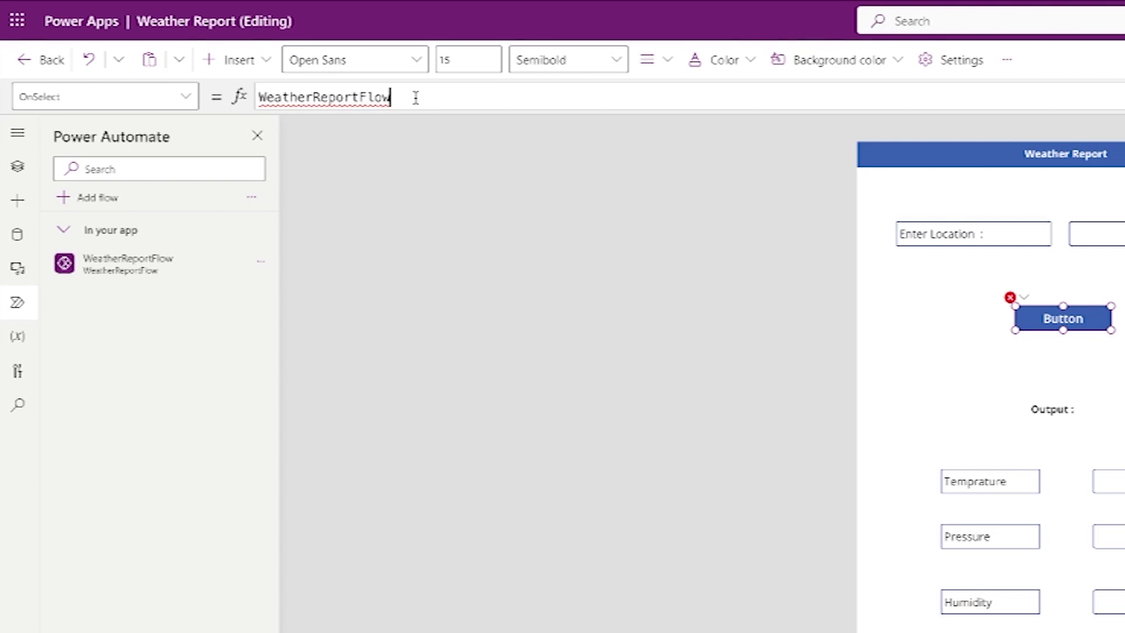
{"action": "type", "text": ".run"}
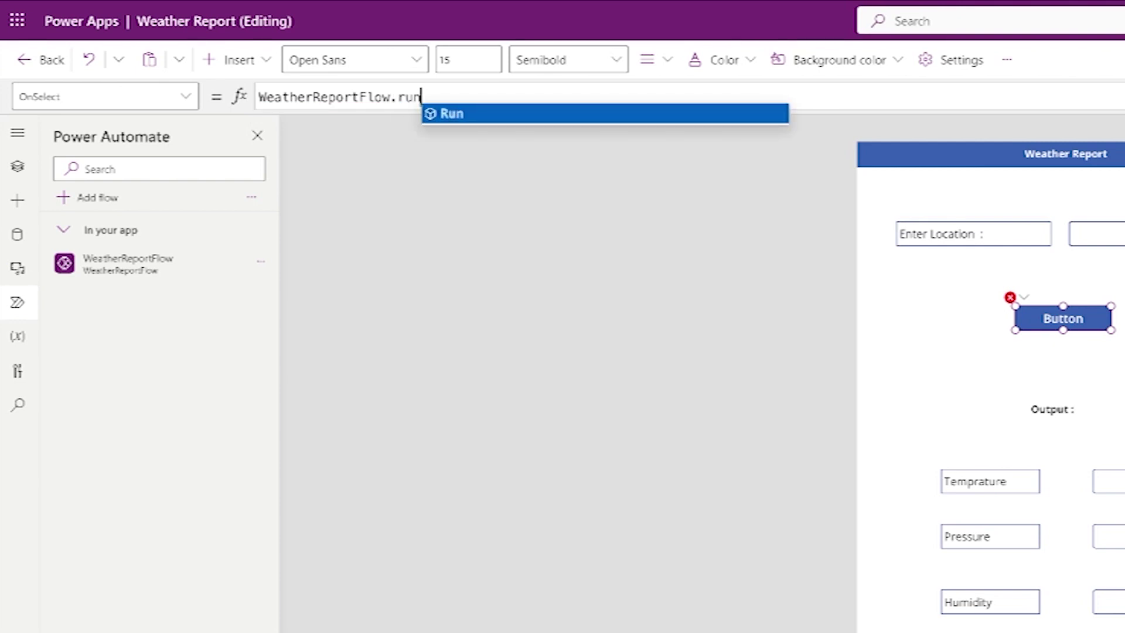
{"action": "left_click", "coordinate": [440, 114]}
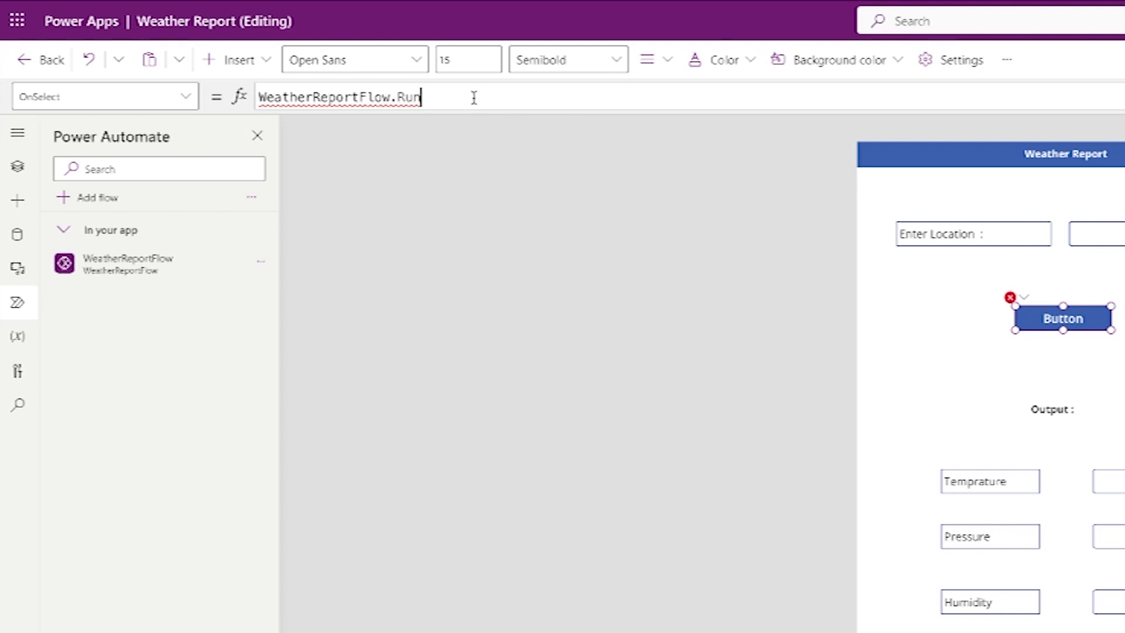
{"action": "type", "text": "("}
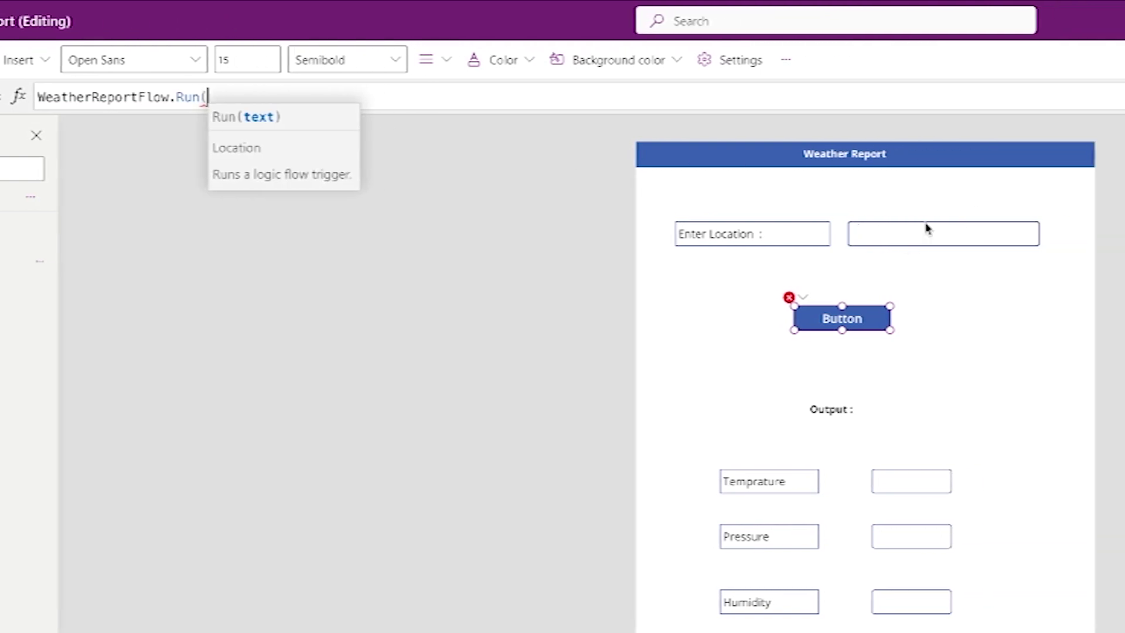
Look up the location input's control name, complete the button's formula as WeatherReportFlow.Run(TextInput1.Text), and save the app.
{"action": "left_click", "coordinate": [897, 234]}
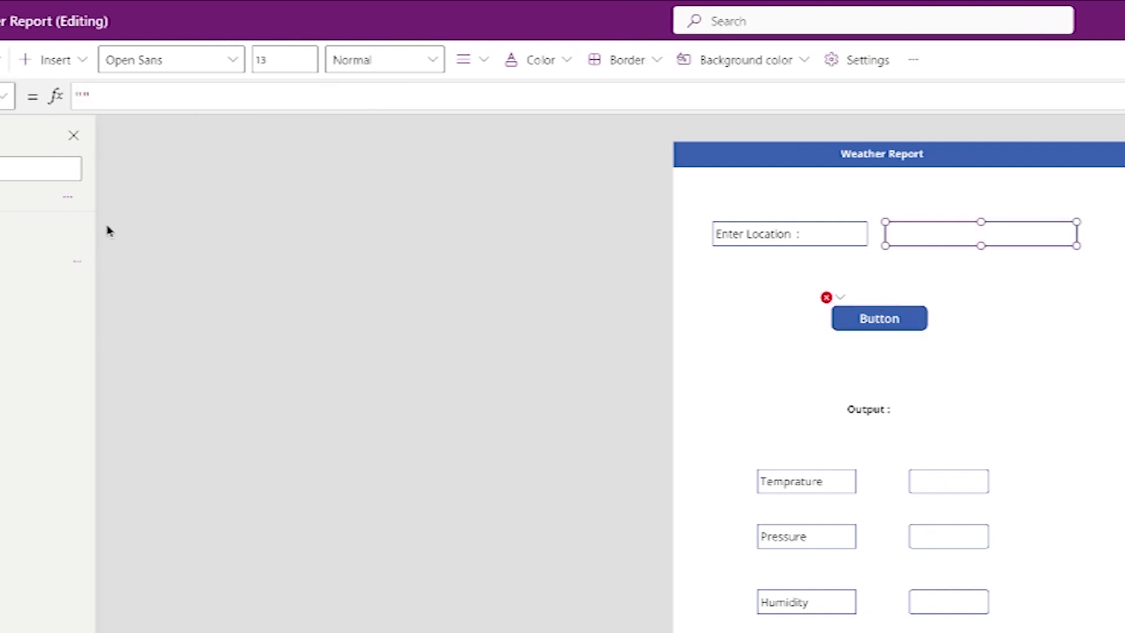
{"action": "left_click", "coordinate": [21, 170]}
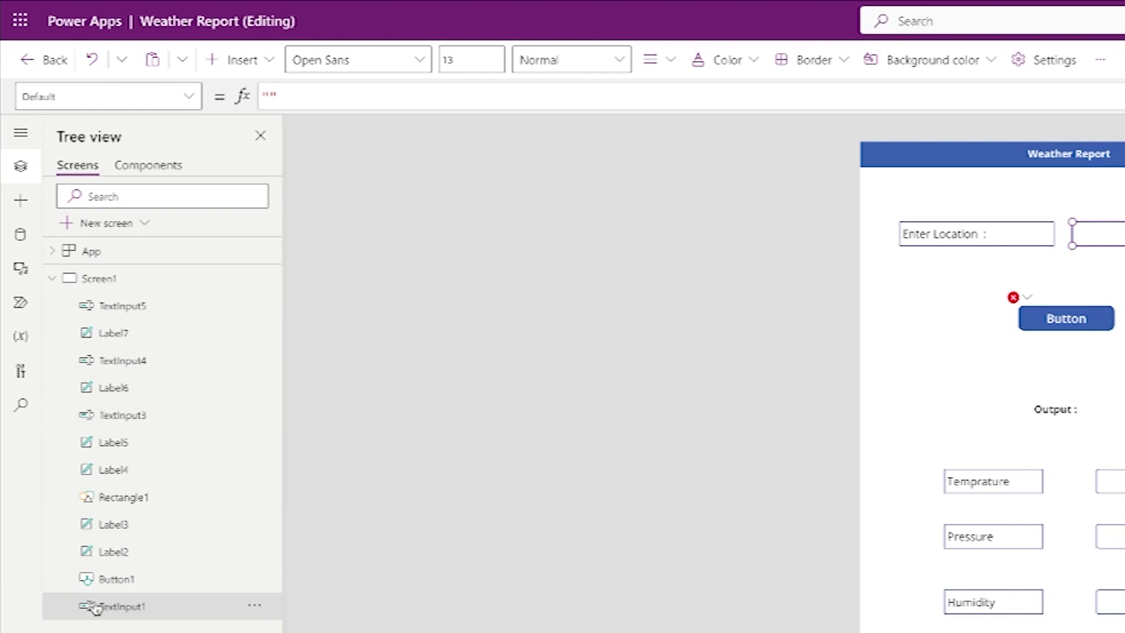
{"action": "left_click", "coordinate": [1037, 322]}
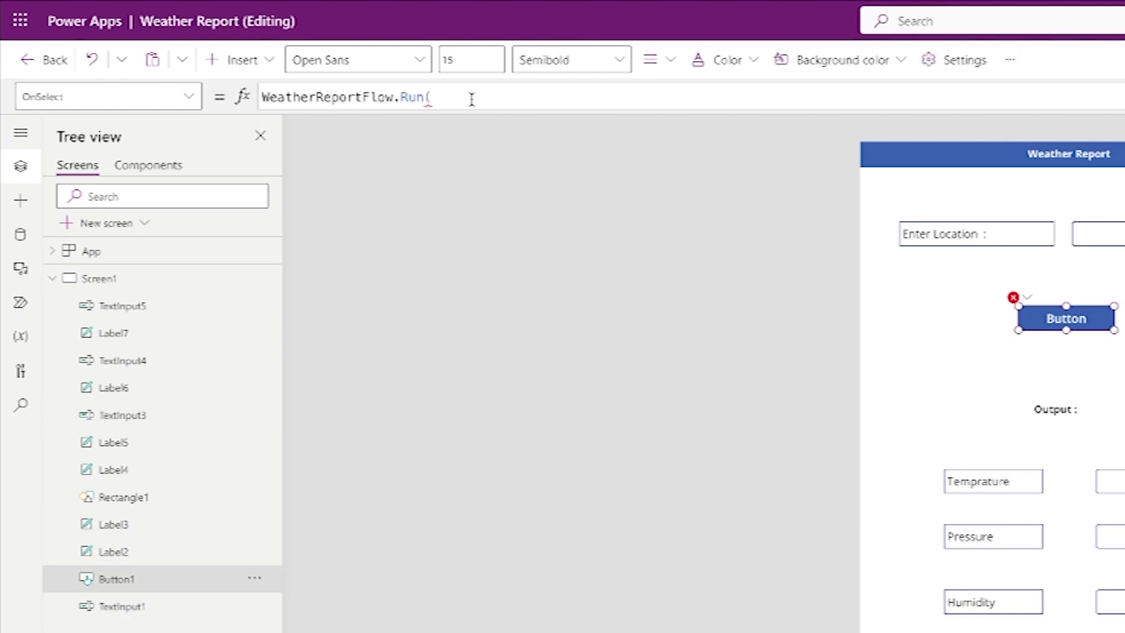
{"action": "type", "text": "text"}
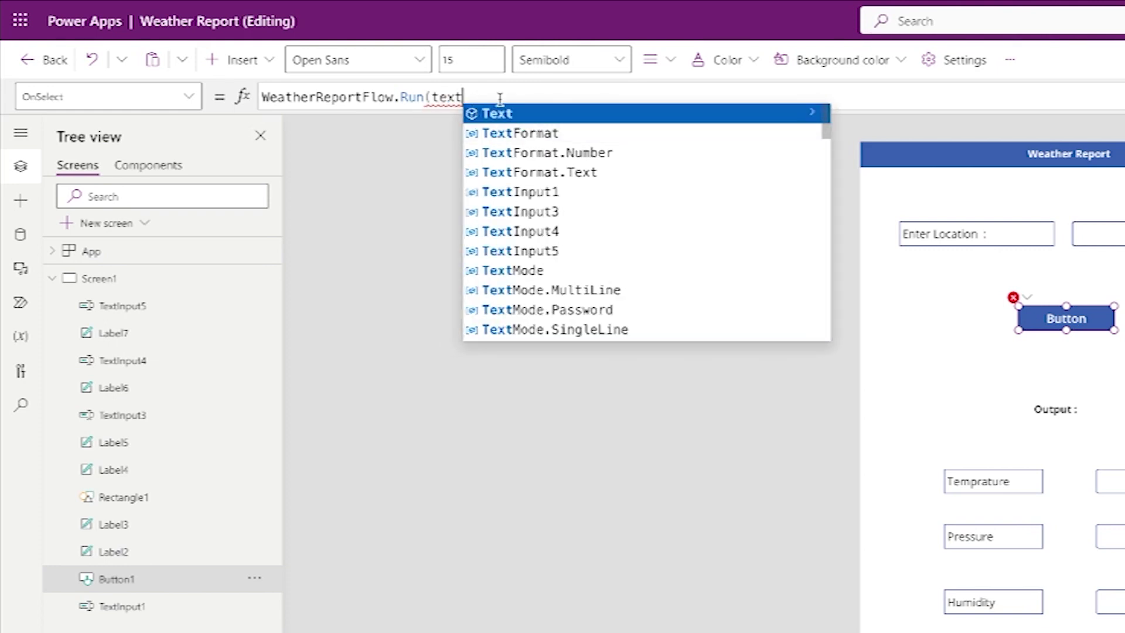
{"action": "left_click", "coordinate": [532, 194]}
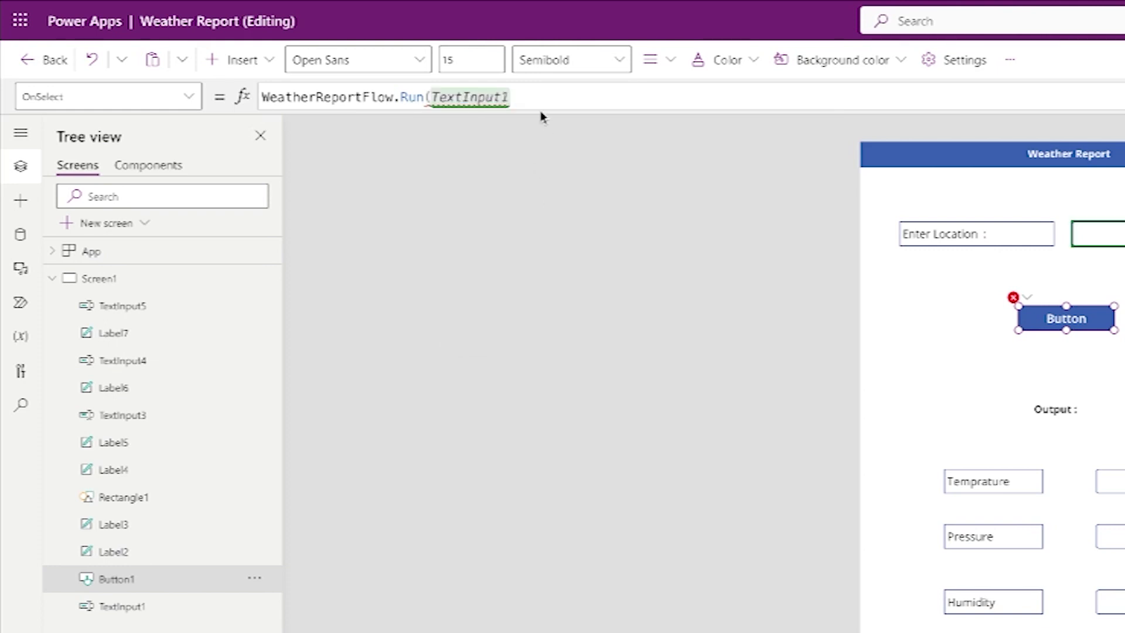
{"action": "type", "text": ".text"}
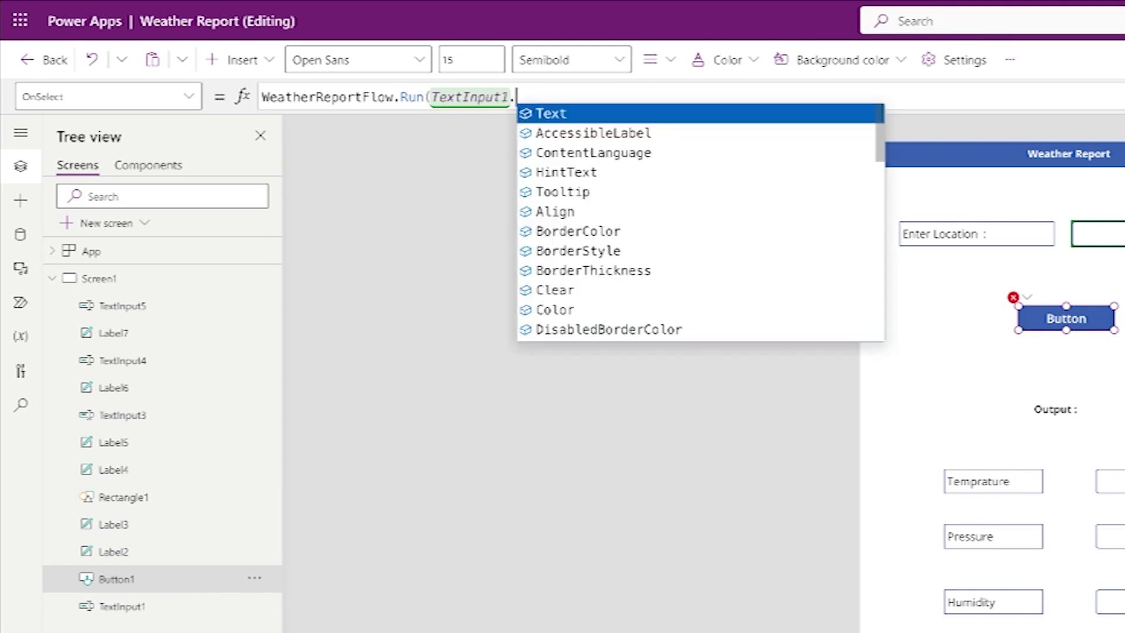
{"action": "left_click", "coordinate": [604, 114]}
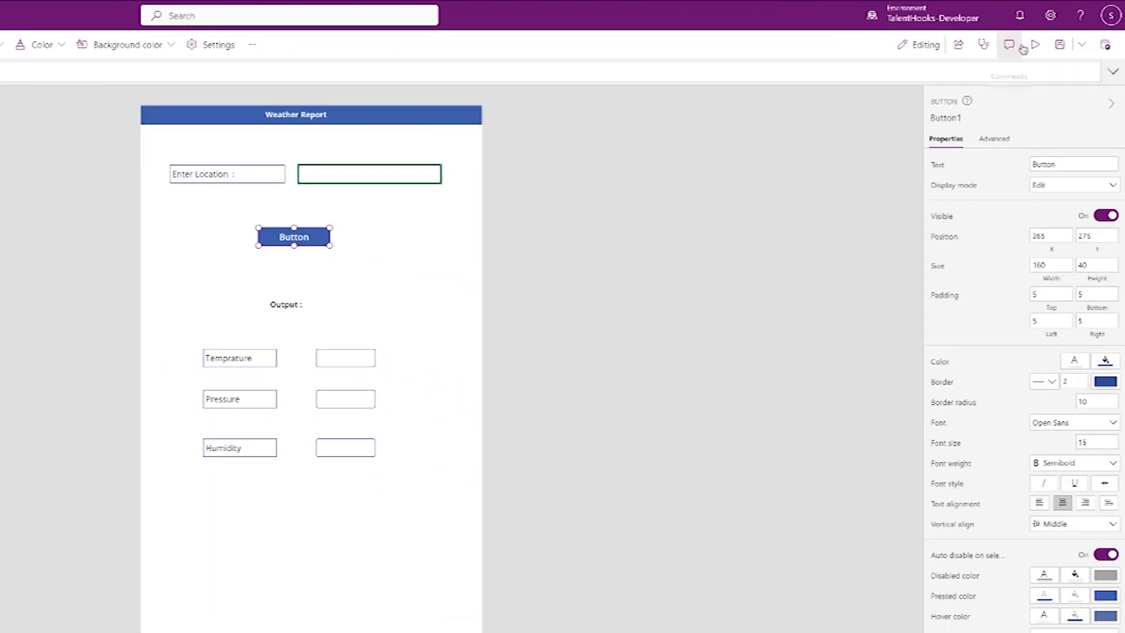
{"action": "left_click", "coordinate": [1061, 49]}
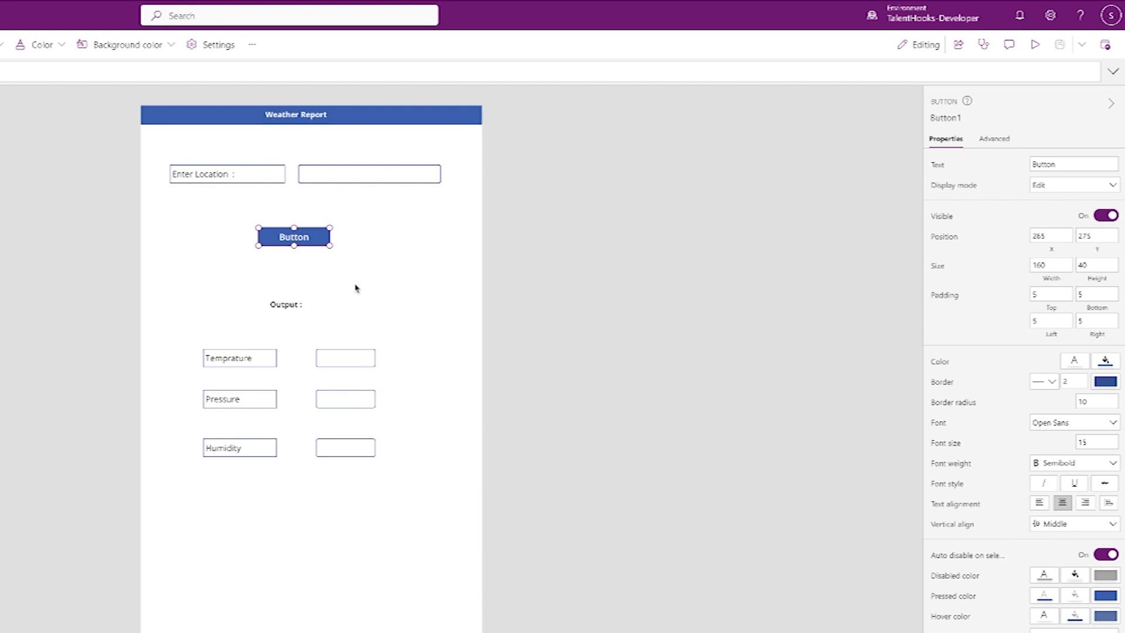
Enlarge the button to about 202 by 55 and set its text to GetWeatherReport.
{"action": "left_click", "coordinate": [371, 422]}
{"action": "left_click", "coordinate": [306, 244]}
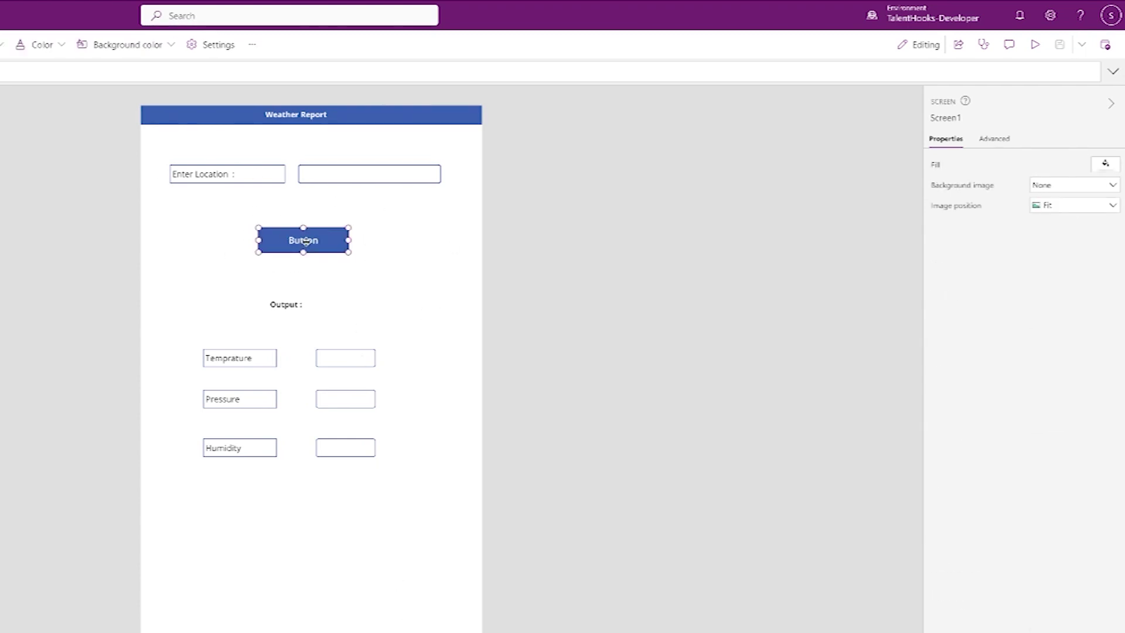
{"action": "left_click", "coordinate": [1070, 166]}
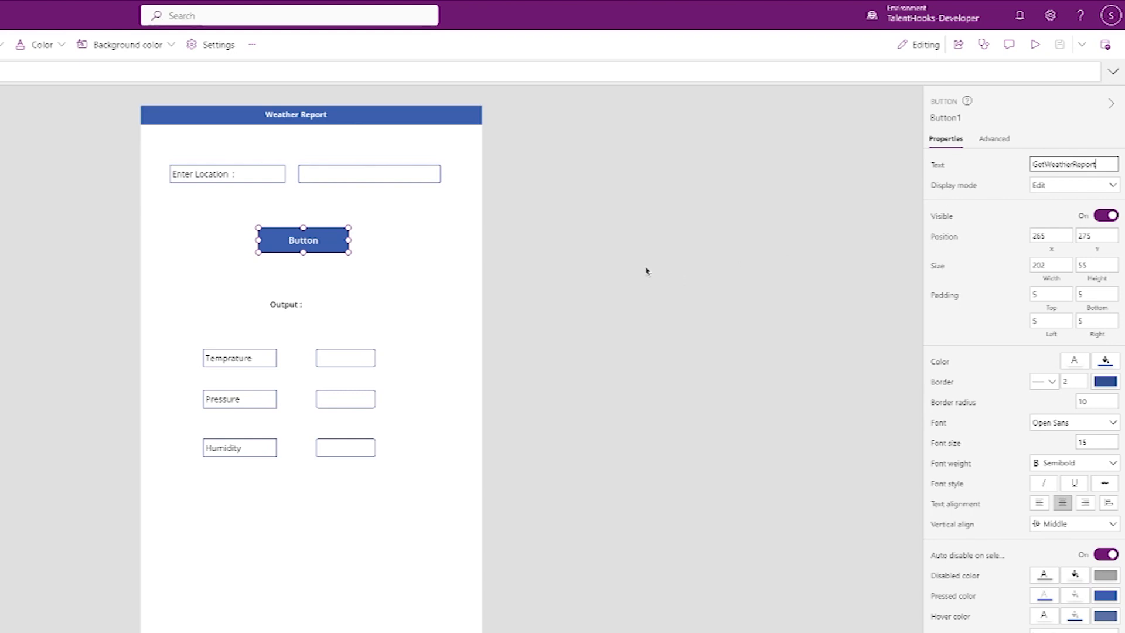
{"action": "left_click", "coordinate": [373, 256]}
{"action": "left_click", "coordinate": [308, 242]}
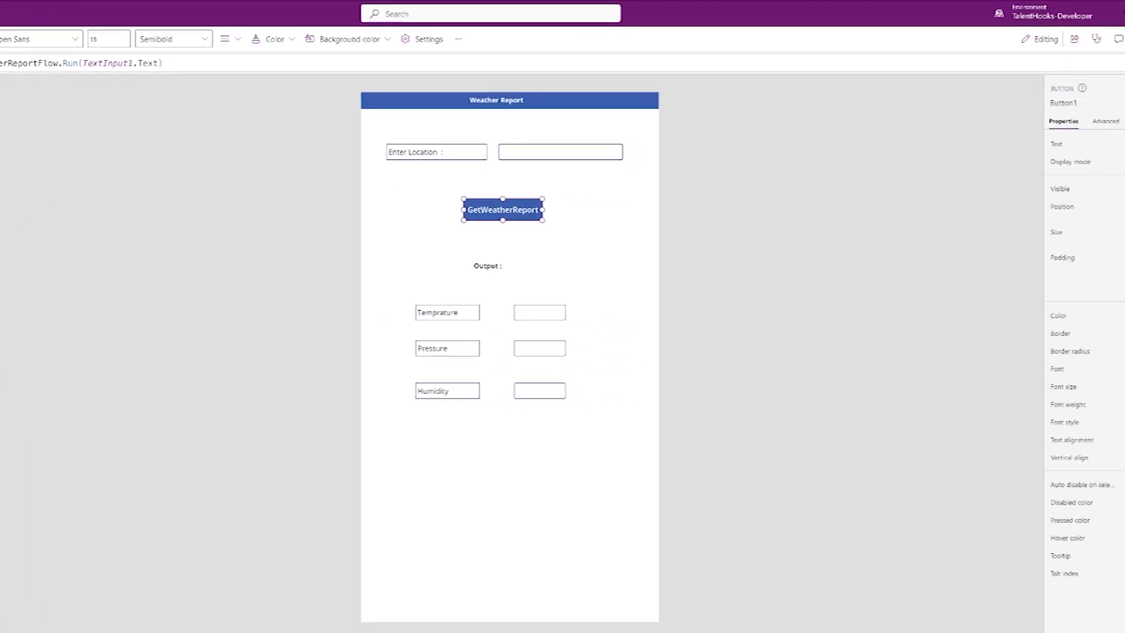
Preview the app with Delhi as the location, run GetWeatherReport, and check WeatherReportFlow's run history in Power Automate.
{"action": "key", "text": "F5"}
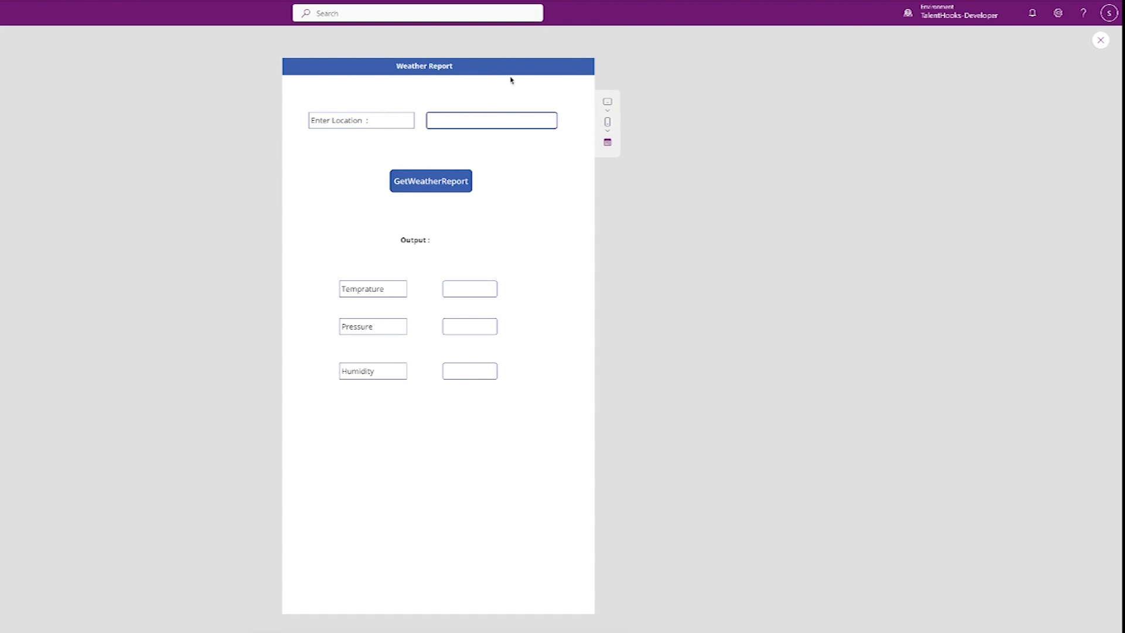
{"action": "left_click", "coordinate": [492, 120]}
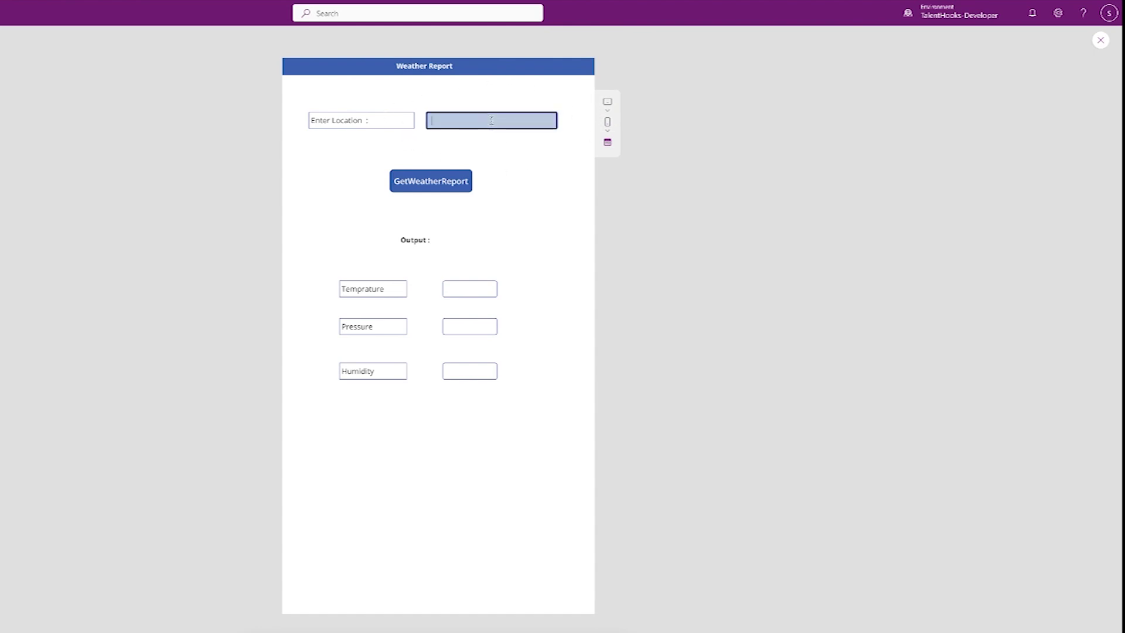
{"action": "left_click", "coordinate": [429, 183]}
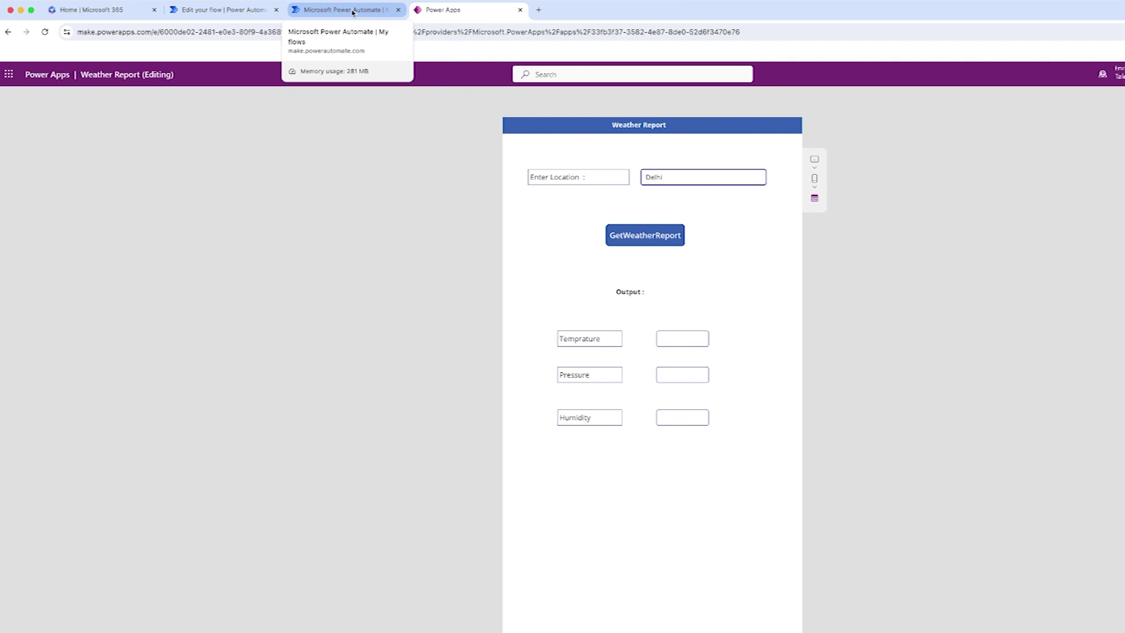
{"action": "left_click", "coordinate": [353, 12]}
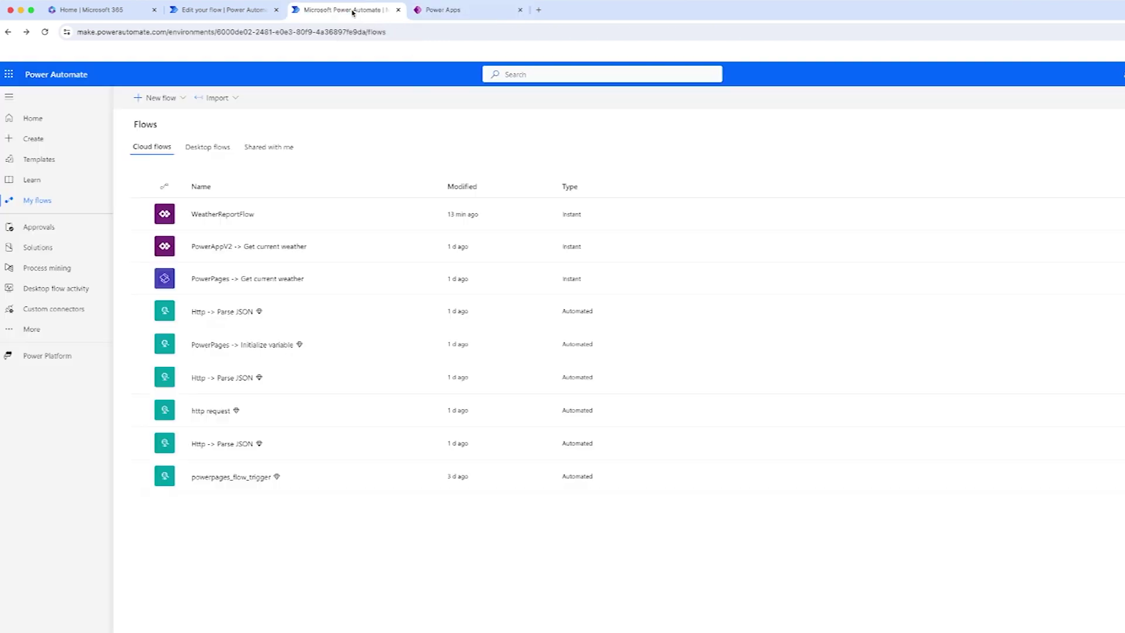
{"action": "left_click", "coordinate": [227, 216]}
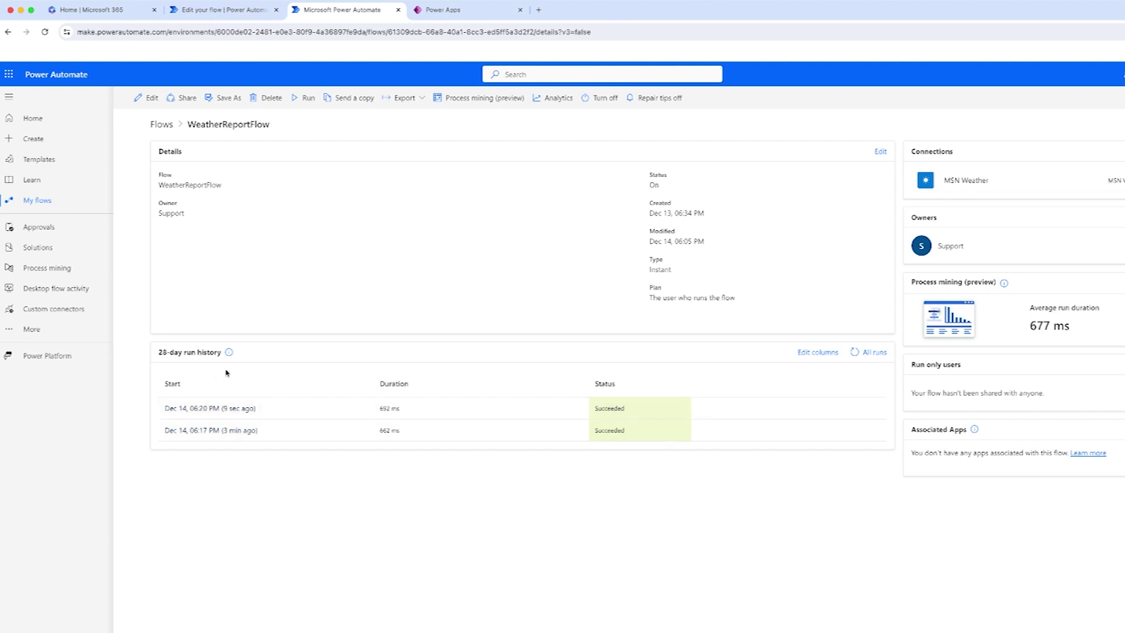
Switch back to the Weather Report app in Power Apps and clear the GetWeatherReport button's OnSelect formula.
{"action": "left_click", "coordinate": [440, 13]}
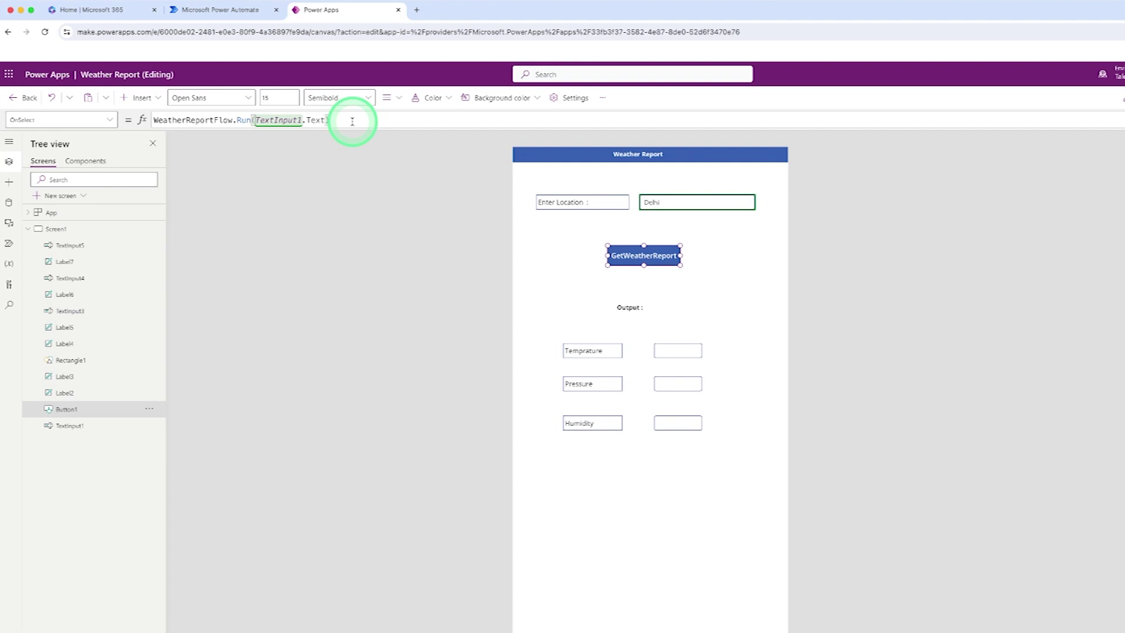
{"action": "key", "text": "BackSpace"}
{"action": "key", "text": "BackSpace"}
{"action": "key", "text": "BackSpace"}
{"action": "key", "text": "BackSpace"}
{"action": "key", "text": "BackSpace"}
{"action": "key", "text": "BackSpace"}
{"action": "key", "text": "BackSpace"}
{"action": "key", "text": "BackSpace"}
{"action": "key", "text": "BackSpace"}
{"action": "key", "text": "BackSpace"}
{"action": "key", "text": "BackSpace"}
{"action": "key", "text": "BackSpace"}
{"action": "key", "text": "BackSpace"}
{"action": "key", "text": "BackSpace"}
{"action": "key", "text": "BackSpace"}
{"action": "key", "text": "BackSpace"}
{"action": "key", "text": "BackSpace"}
{"action": "key", "text": "BackSpace"}
{"action": "key", "text": "BackSpace"}
{"action": "key", "text": "BackSpace"}
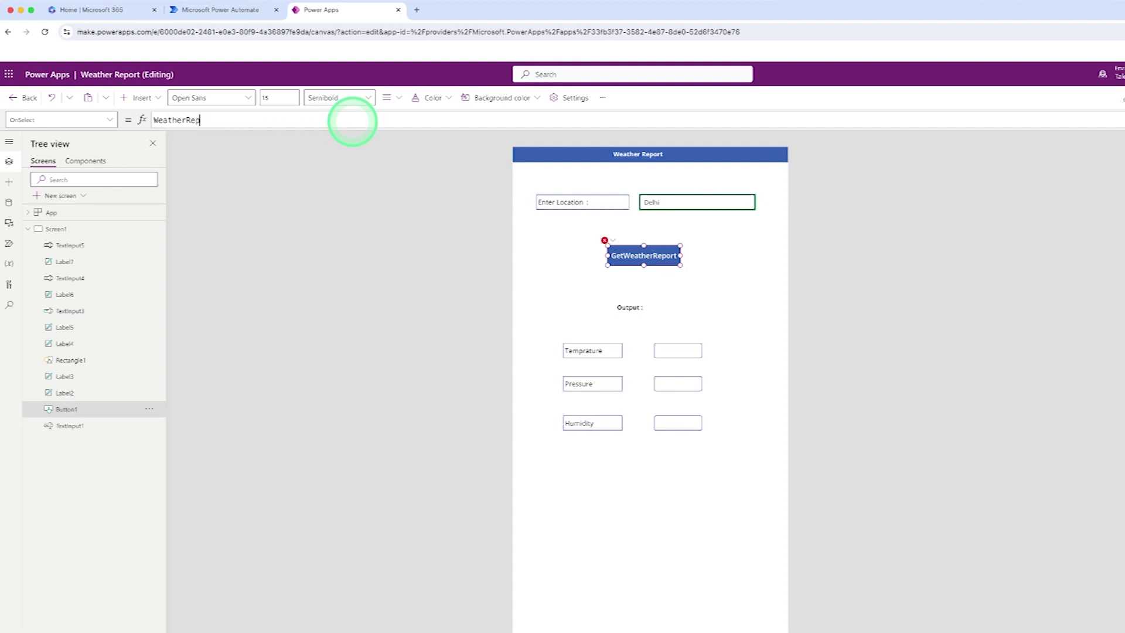
Begin the button's OnSelect formula with a Set function that uses a global variable named myoutput.
{"action": "type", "text": "se"}
{"action": "type", "text": "t"}
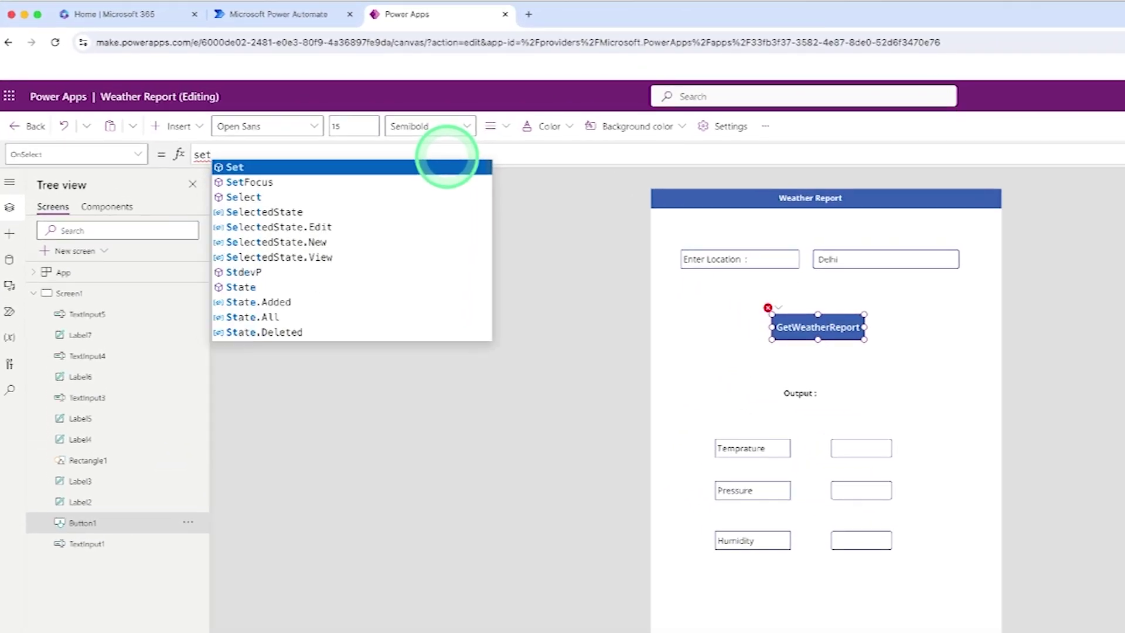
{"action": "left_click", "coordinate": [283, 166]}
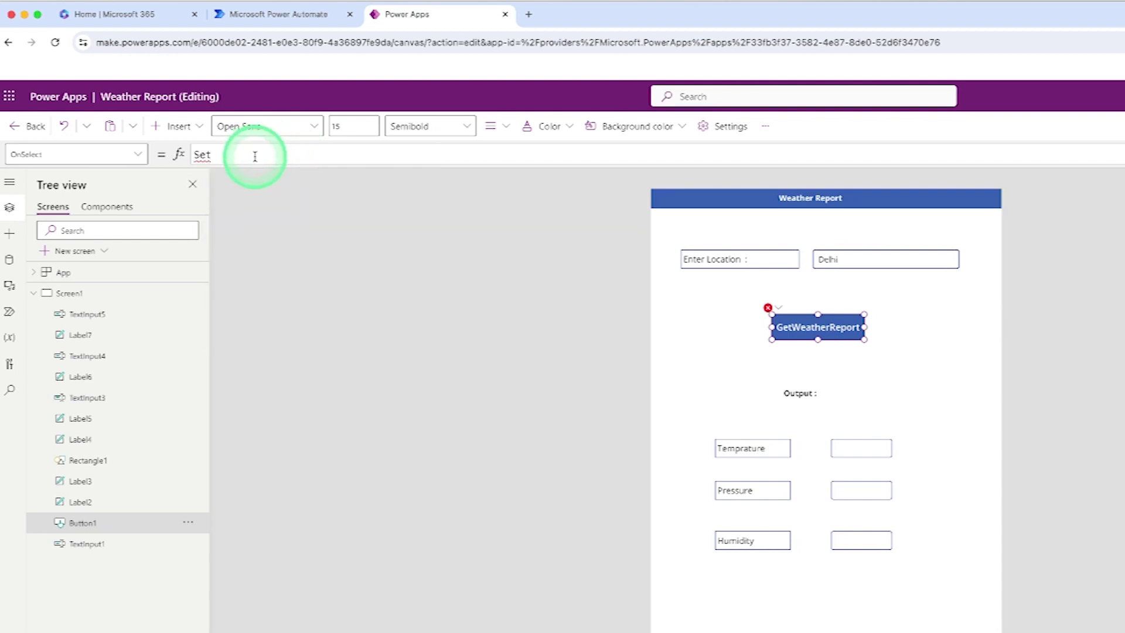
{"action": "type", "text": "("}
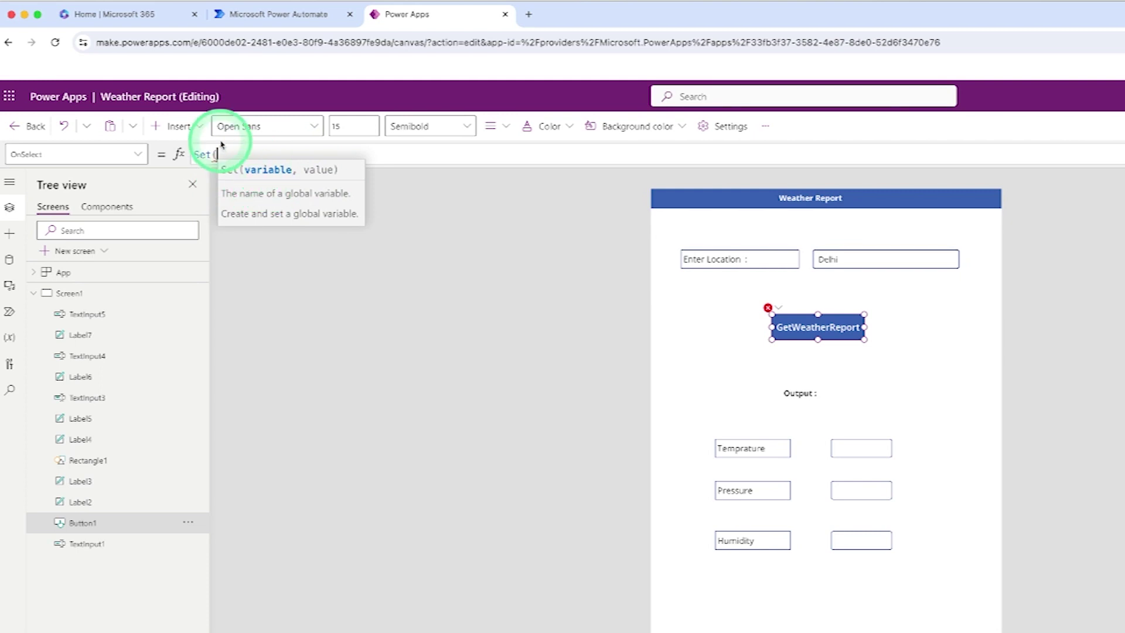
{"action": "type", "text": "my"}
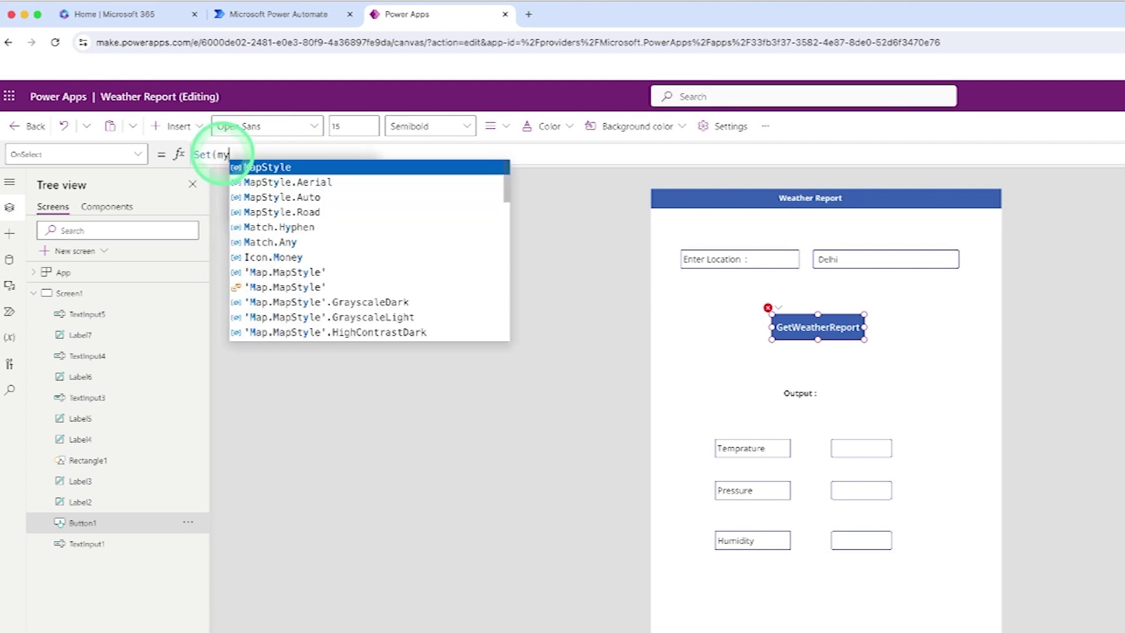
{"action": "type", "text": "output"}
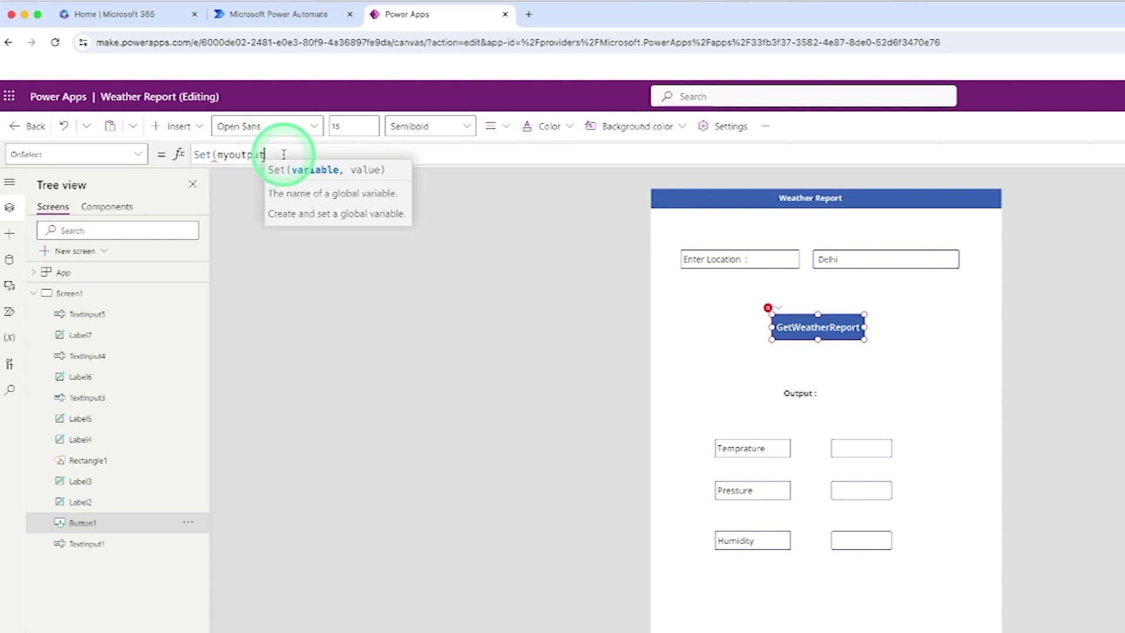
{"action": "type", "text": ","}
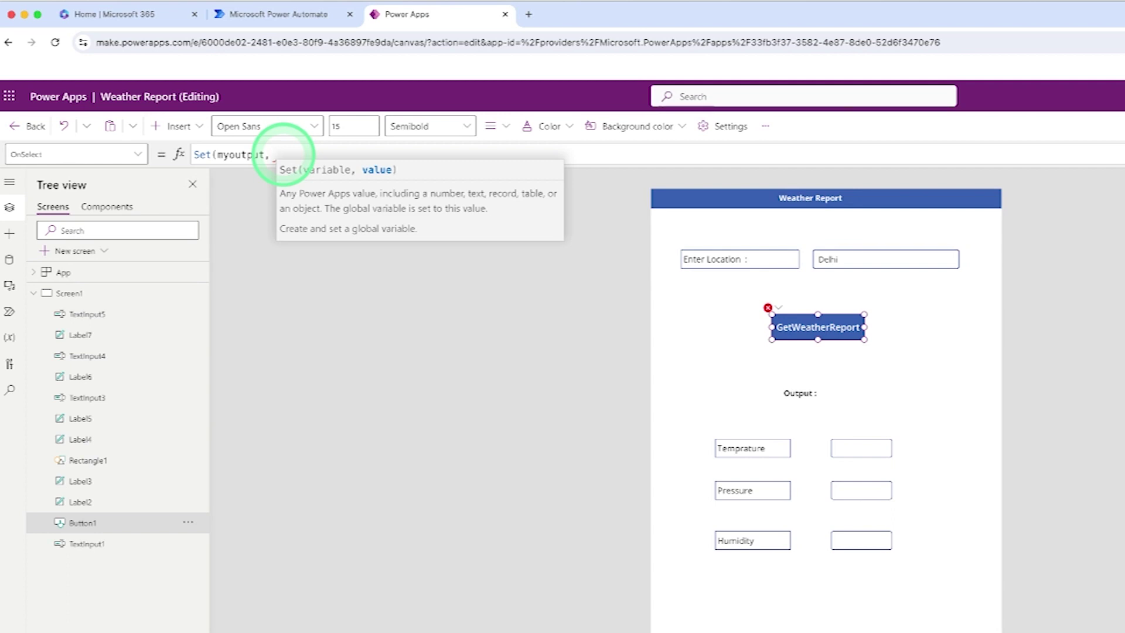
Complete the button's OnSelect formula as Set(myoutput, WeatherReportFlow.Run(TextInput1.Text)).
{"action": "type", "text": "we"}
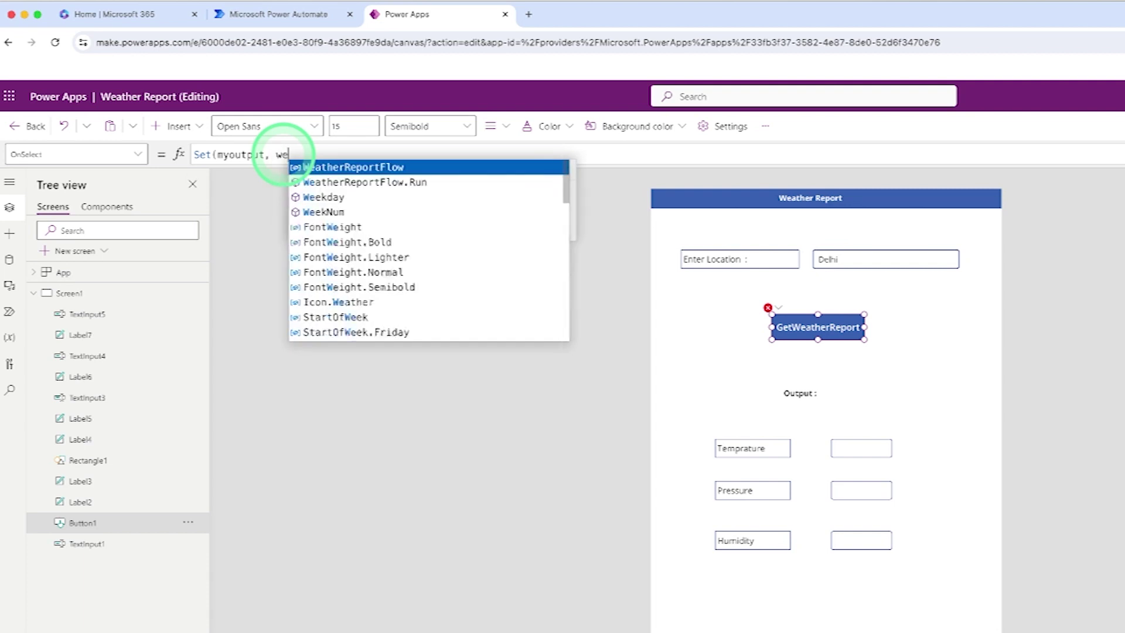
{"action": "type", "text": "ather"}
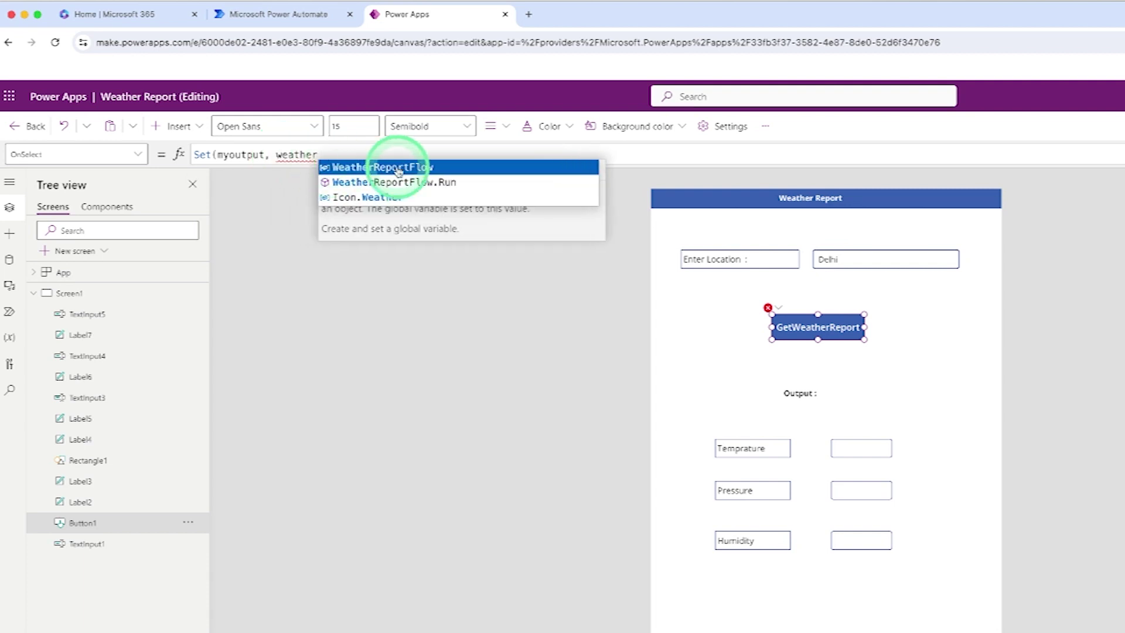
{"action": "left_click", "coordinate": [402, 169]}
{"action": "type", "text": ".run"}
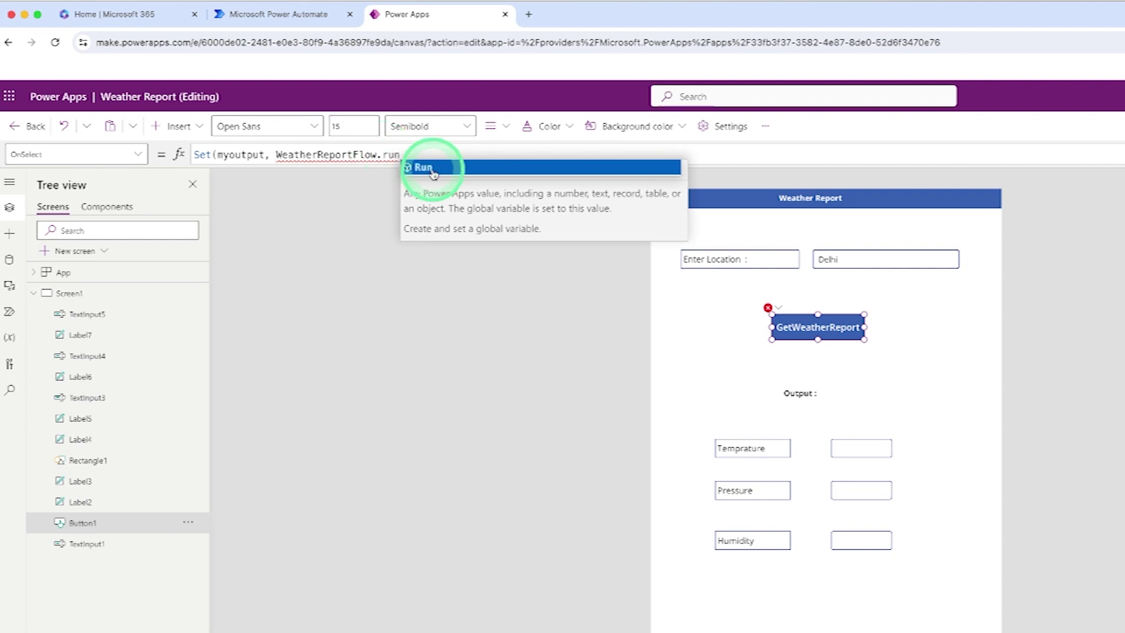
{"action": "left_click", "coordinate": [434, 174]}
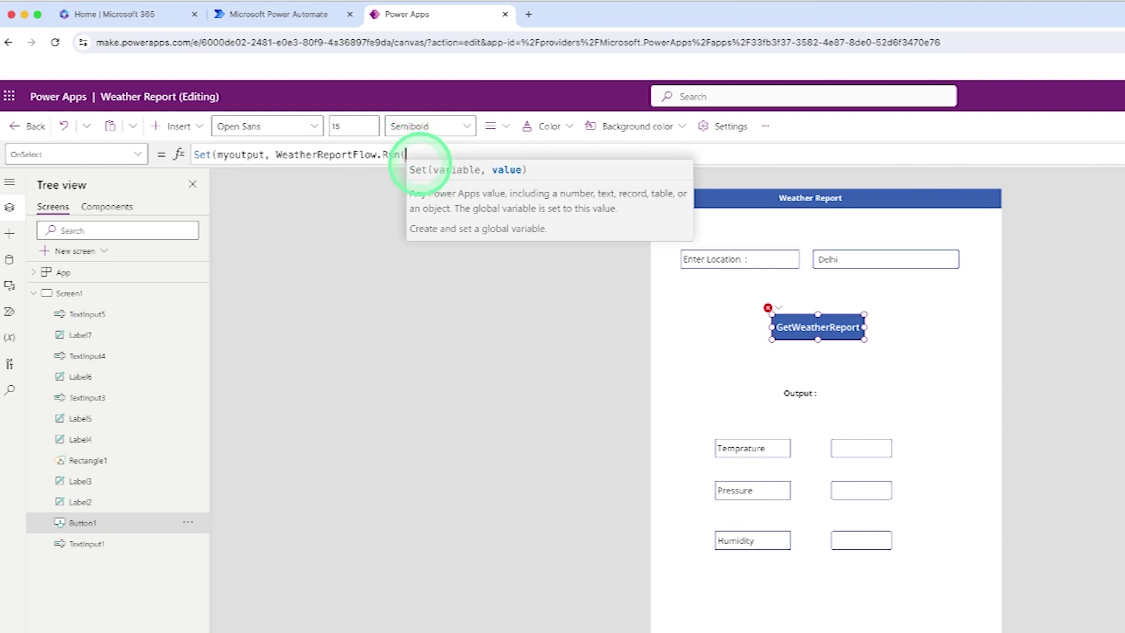
{"action": "type", "text": "text"}
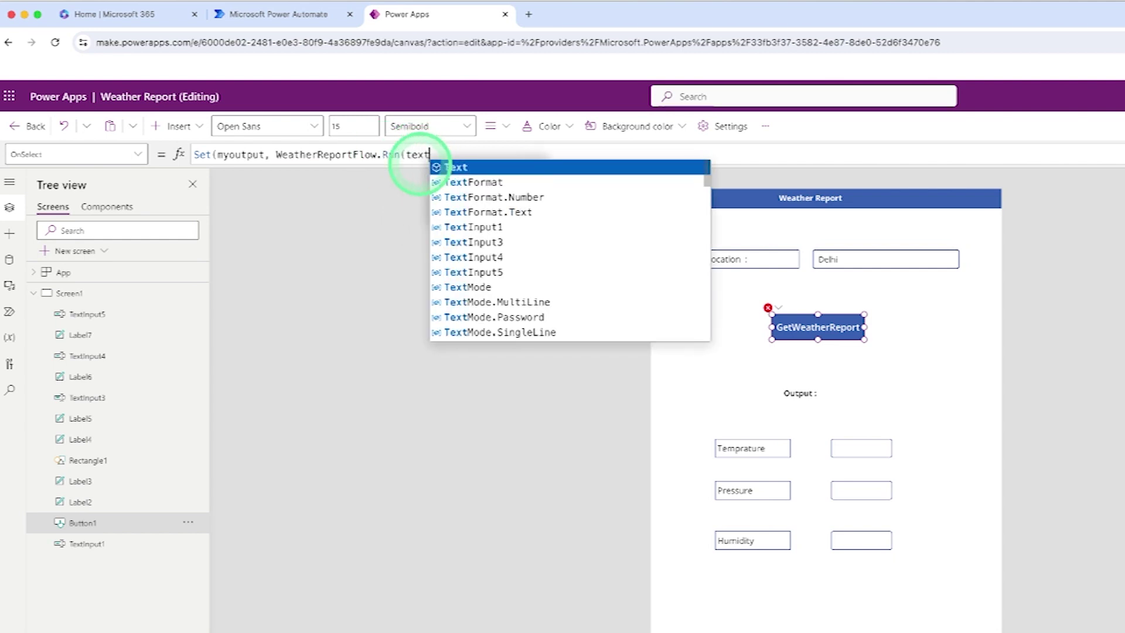
{"action": "left_click", "coordinate": [451, 227]}
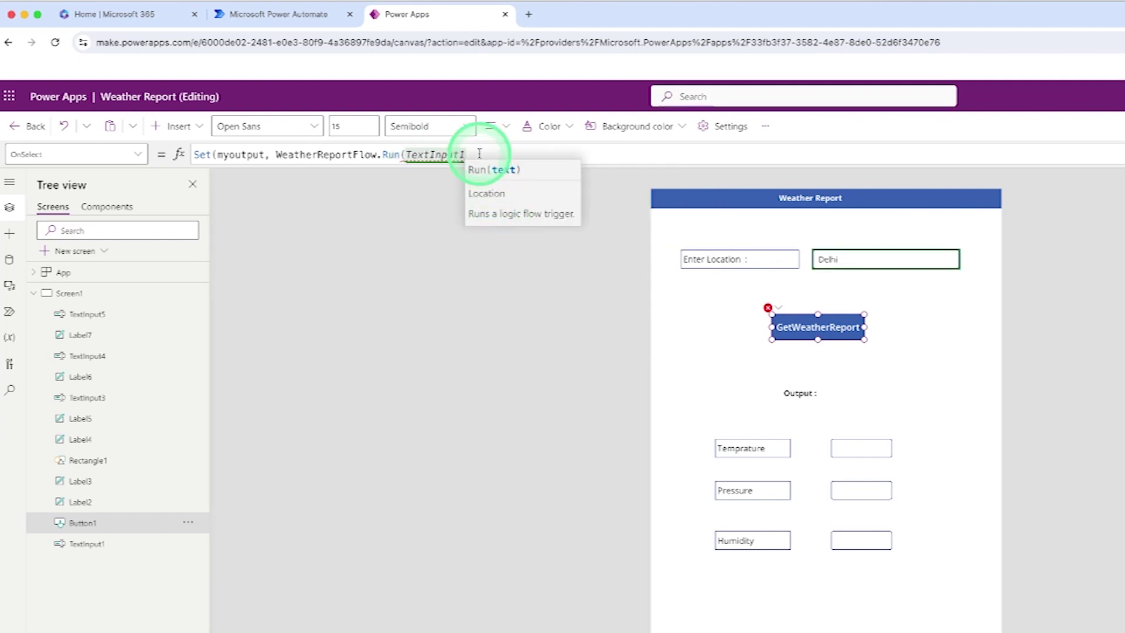
{"action": "type", "text": "."}
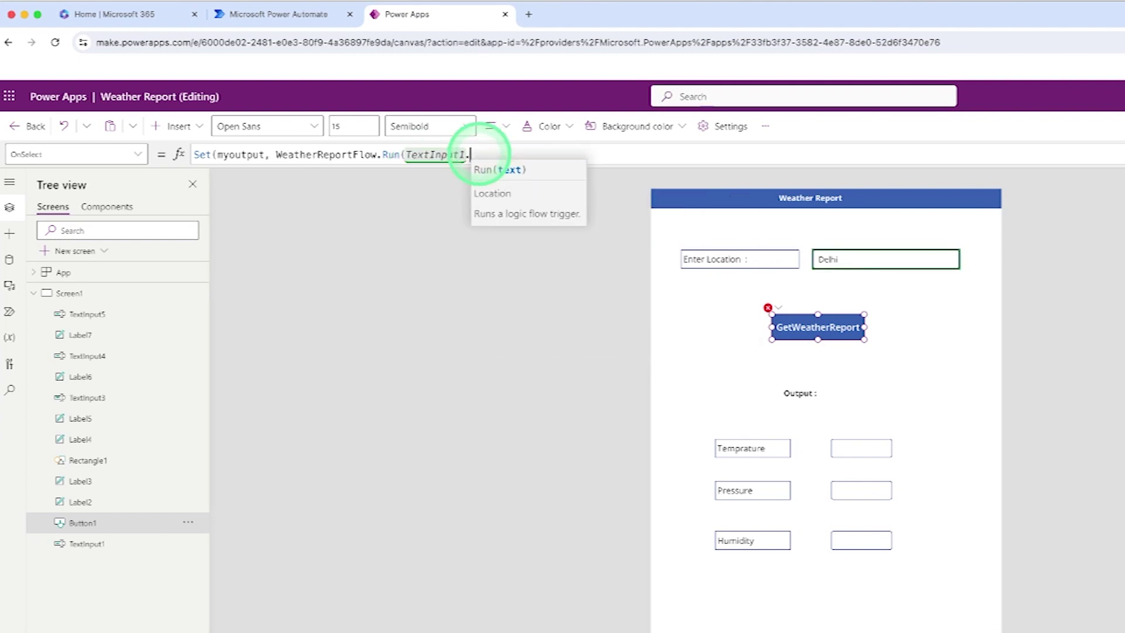
{"action": "type", "text": "text"}
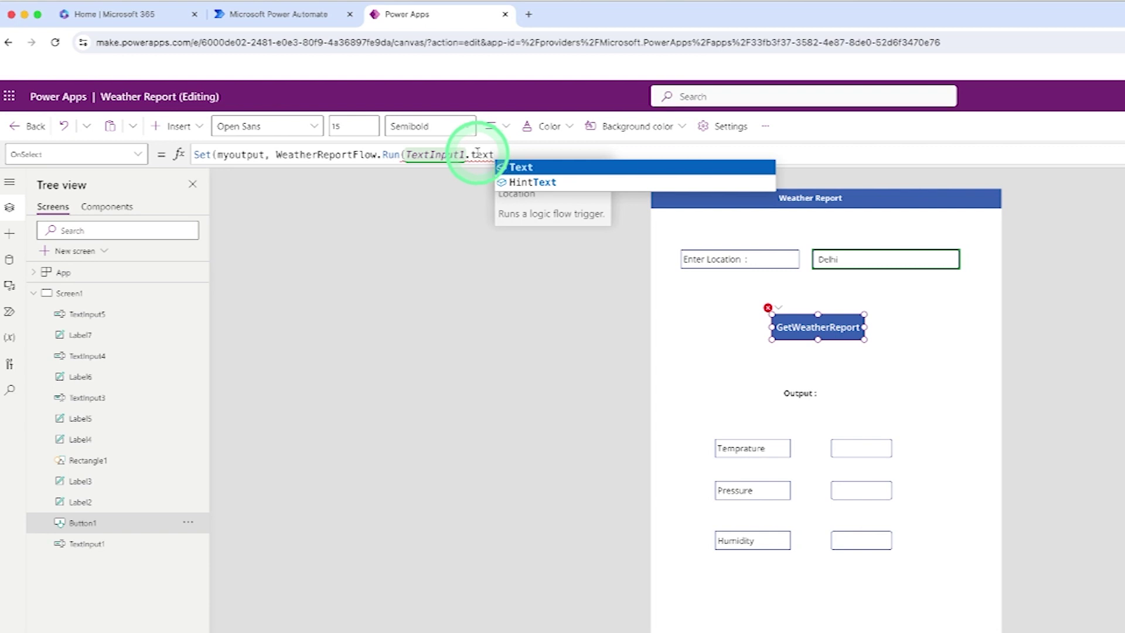
{"action": "left_click", "coordinate": [536, 171]}
{"action": "type", "text": ")"}
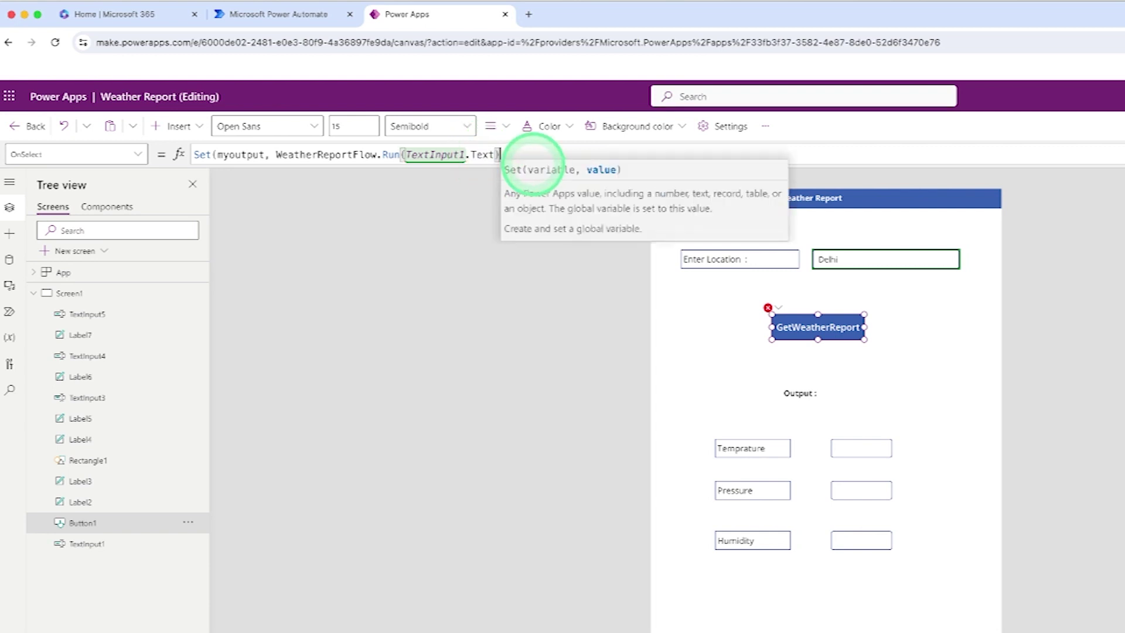
{"action": "type", "text": ")"}
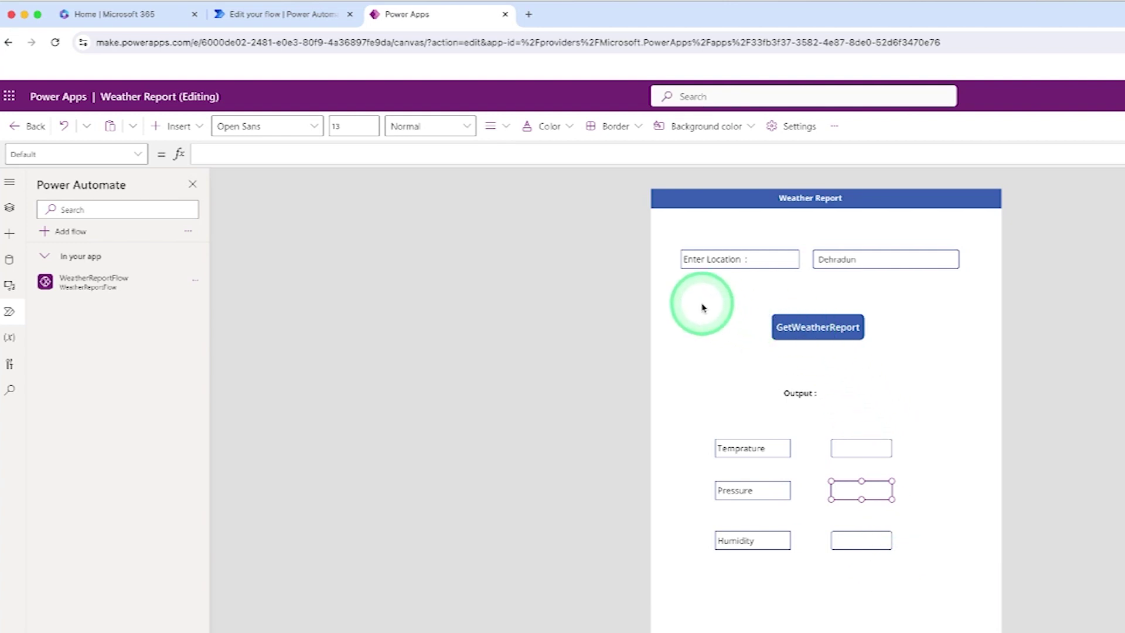
Begin the Default formula of the empty text input beside the Temprature label with the myoutput variable and a dot.
{"action": "left_click", "coordinate": [862, 447]}
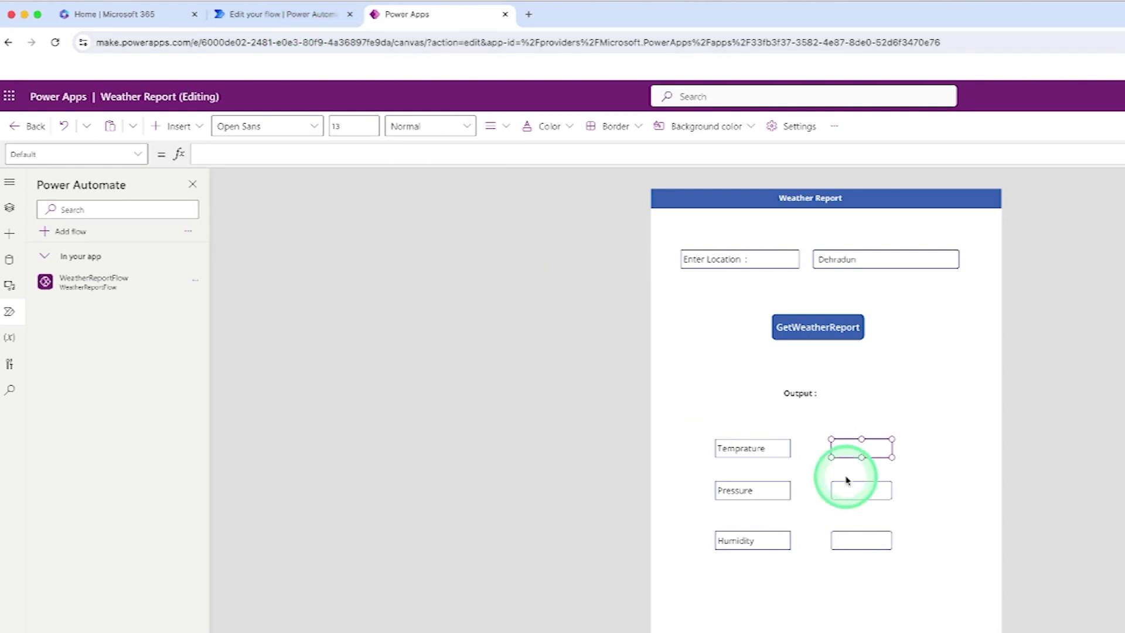
{"action": "left_click", "coordinate": [373, 154]}
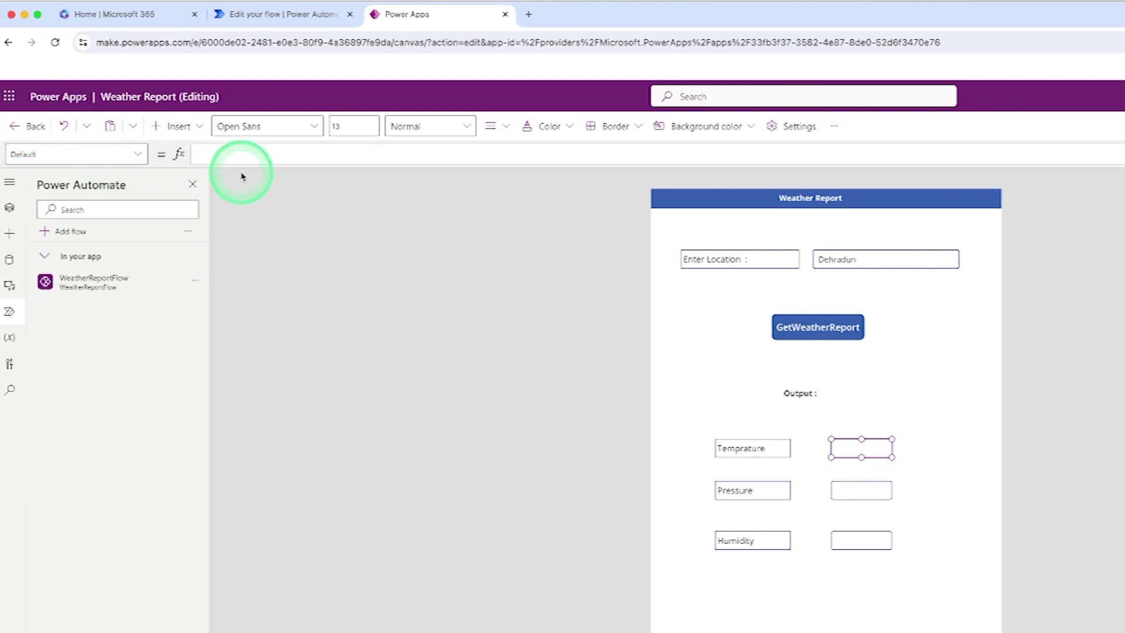
{"action": "left_click", "coordinate": [244, 155]}
{"action": "type", "text": "my"}
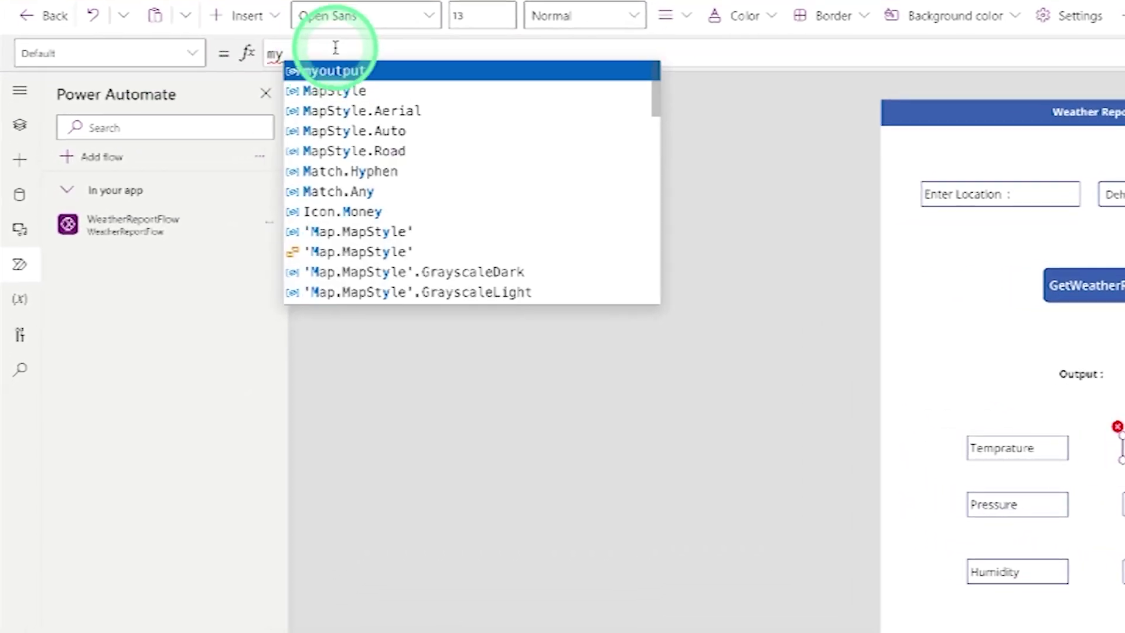
{"action": "left_click", "coordinate": [338, 71]}
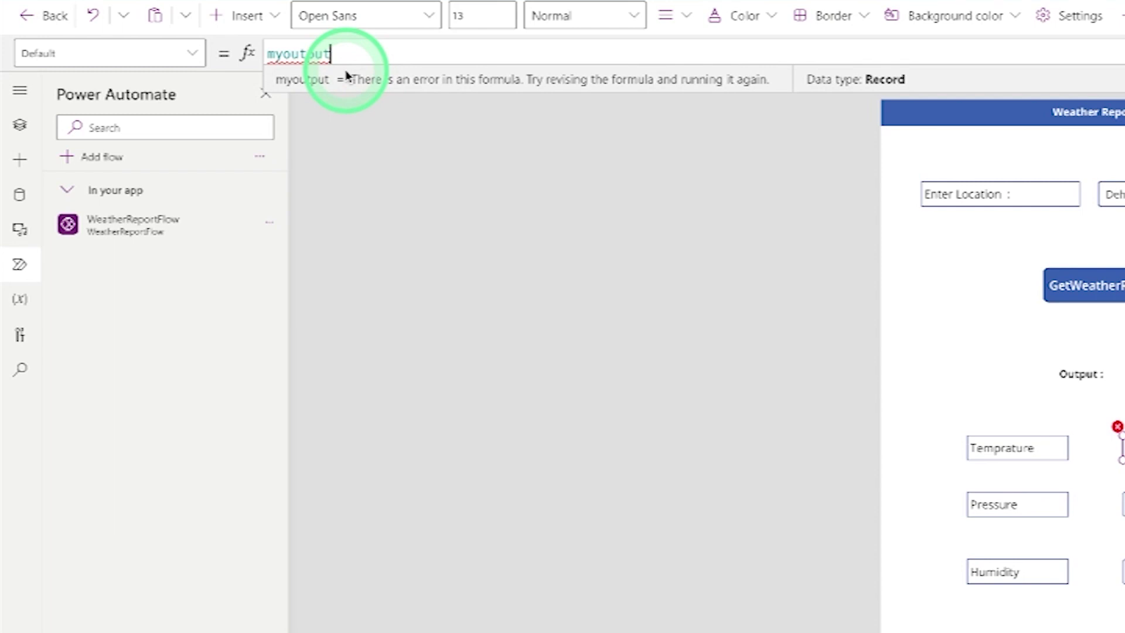
{"action": "type", "text": "."}
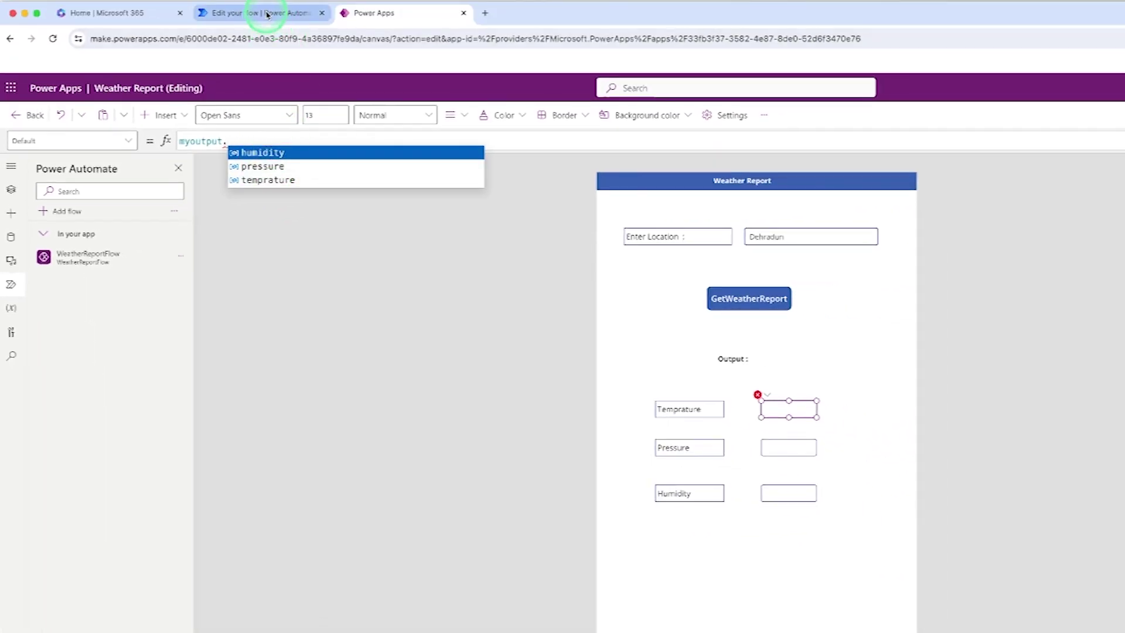
Check the output names in the flow's response action in Power Automate, then complete the temperature input's Default as myoutput.temprature and save the app.
{"action": "left_click", "coordinate": [264, 13]}
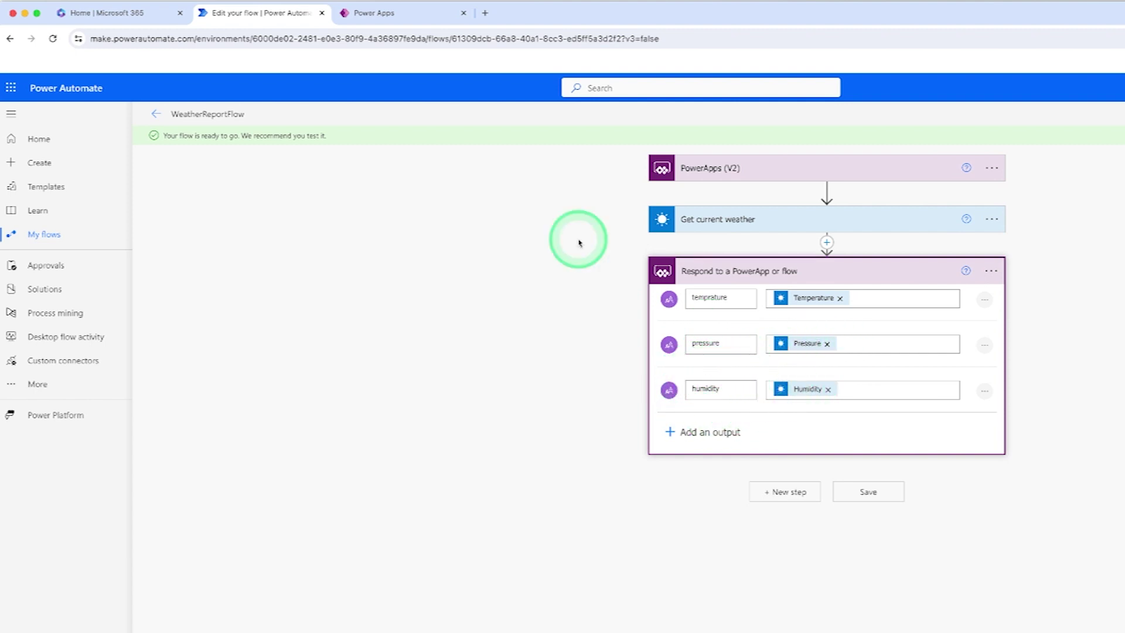
{"action": "left_click", "coordinate": [369, 13]}
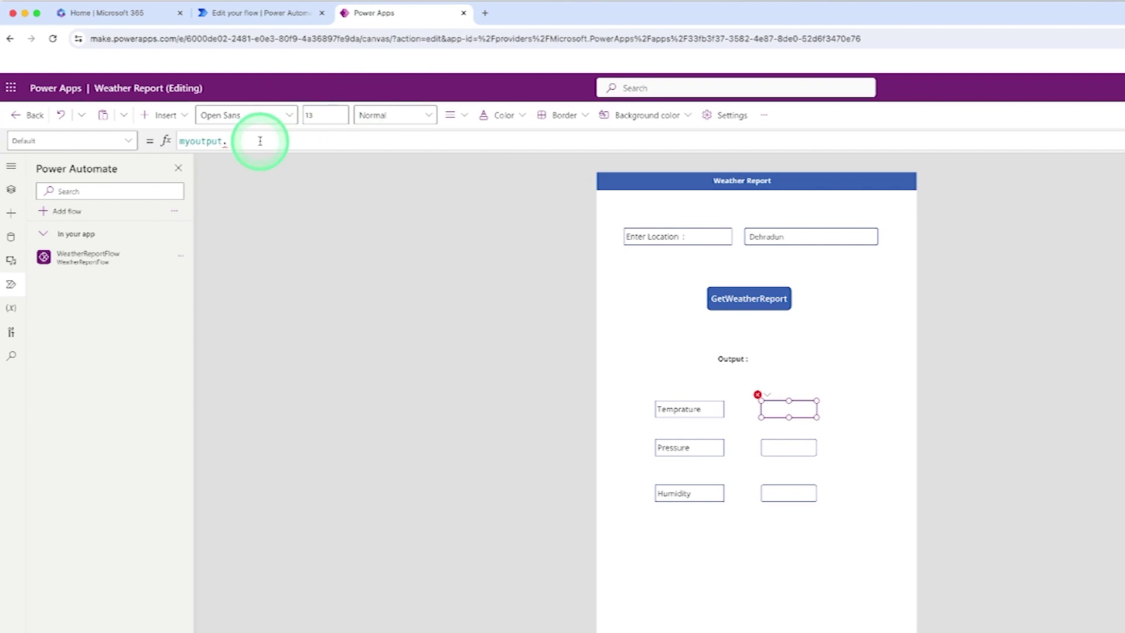
{"action": "type", "text": "t"}
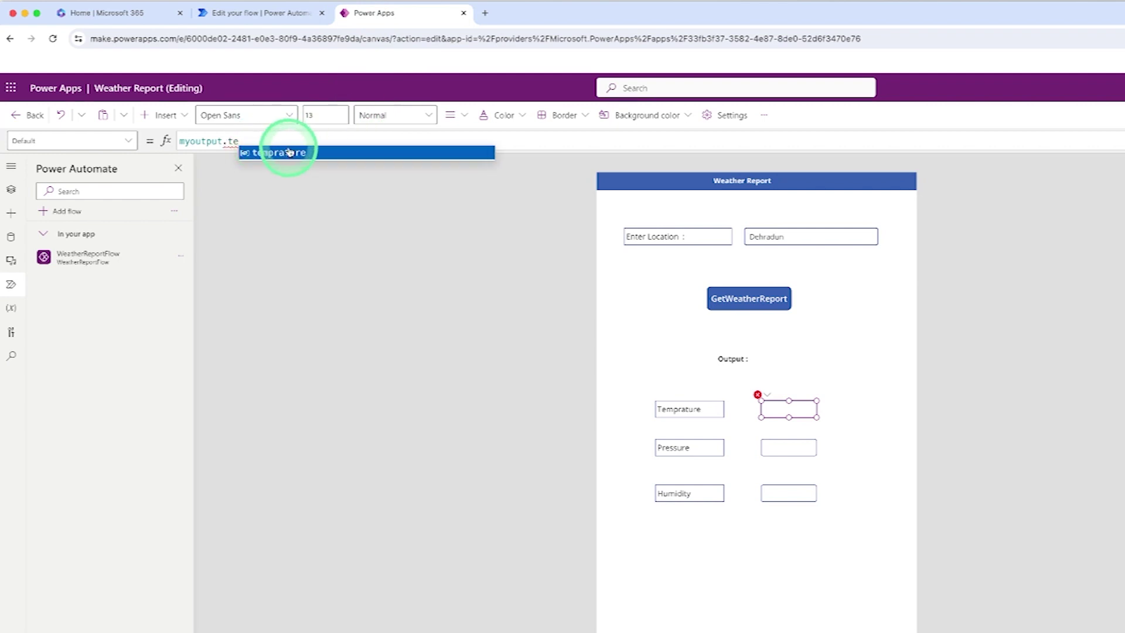
{"action": "type", "text": "e"}
{"action": "left_click", "coordinate": [282, 152]}
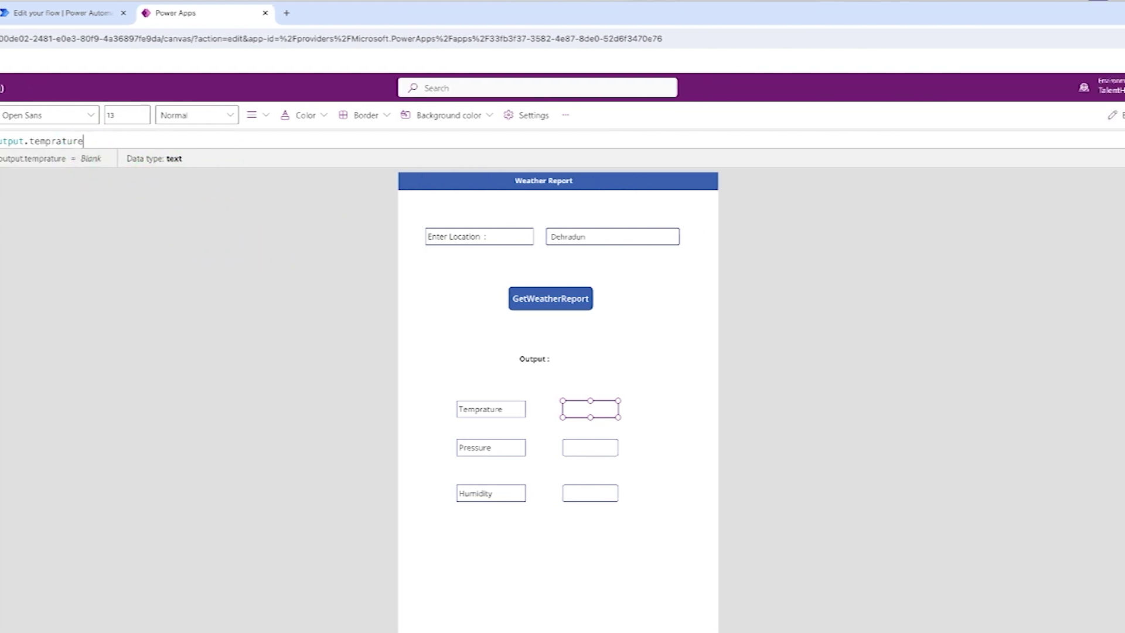
{"action": "left_click", "coordinate": [1064, 115]}
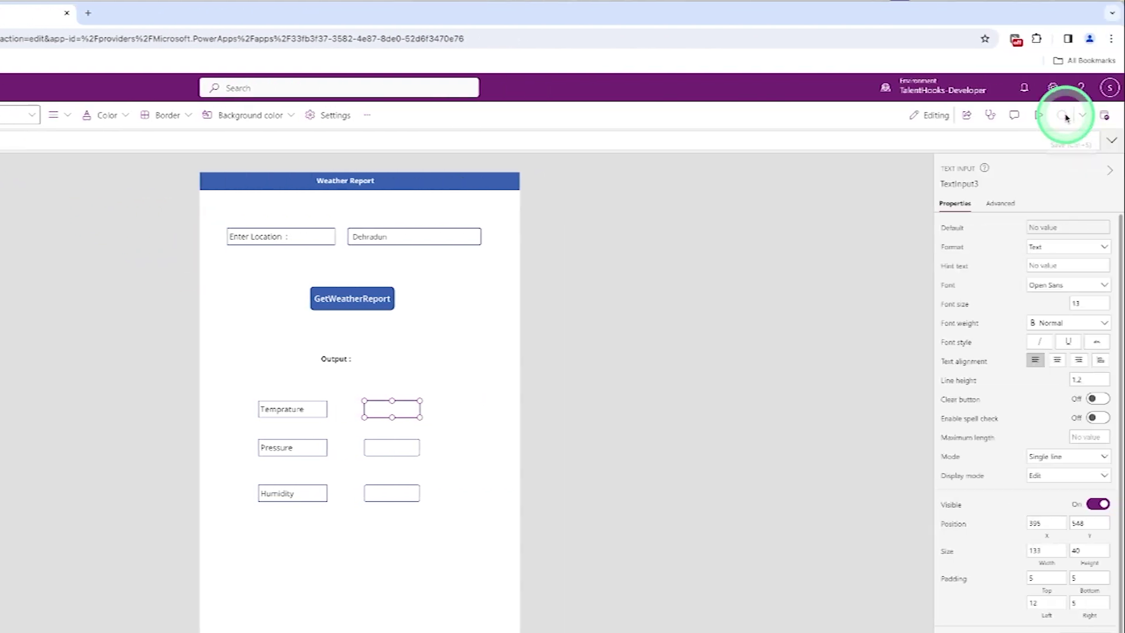
Set the Default of the text input beside the Pressure label to myoutput.pressure and save the app.
{"action": "left_click", "coordinate": [382, 447]}
{"action": "left_click", "coordinate": [294, 139]}
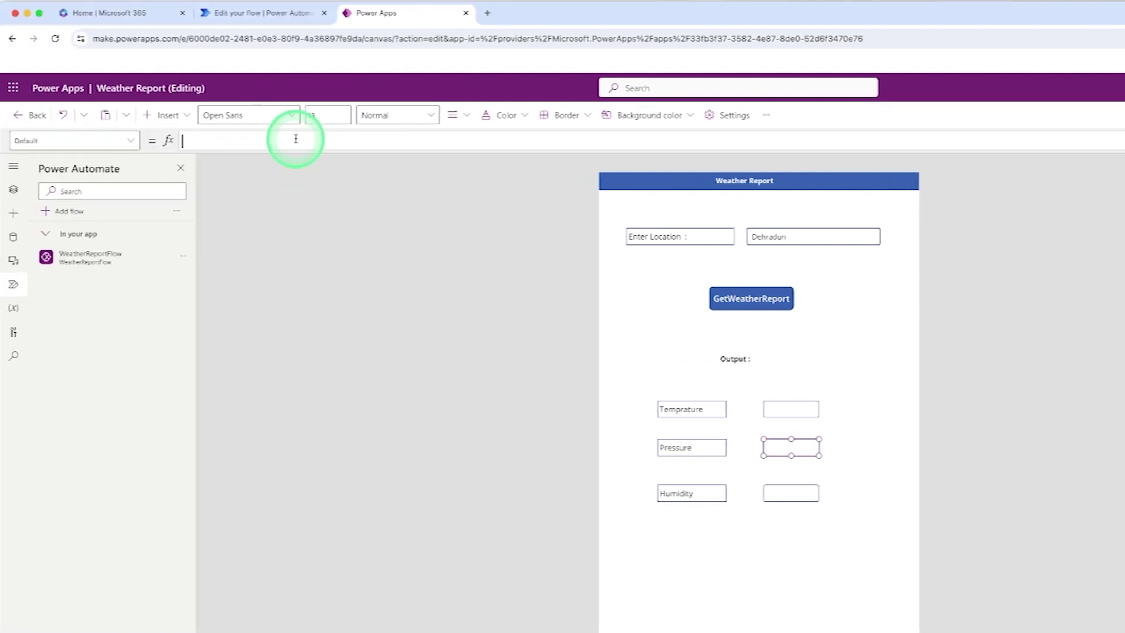
{"action": "type", "text": "my"}
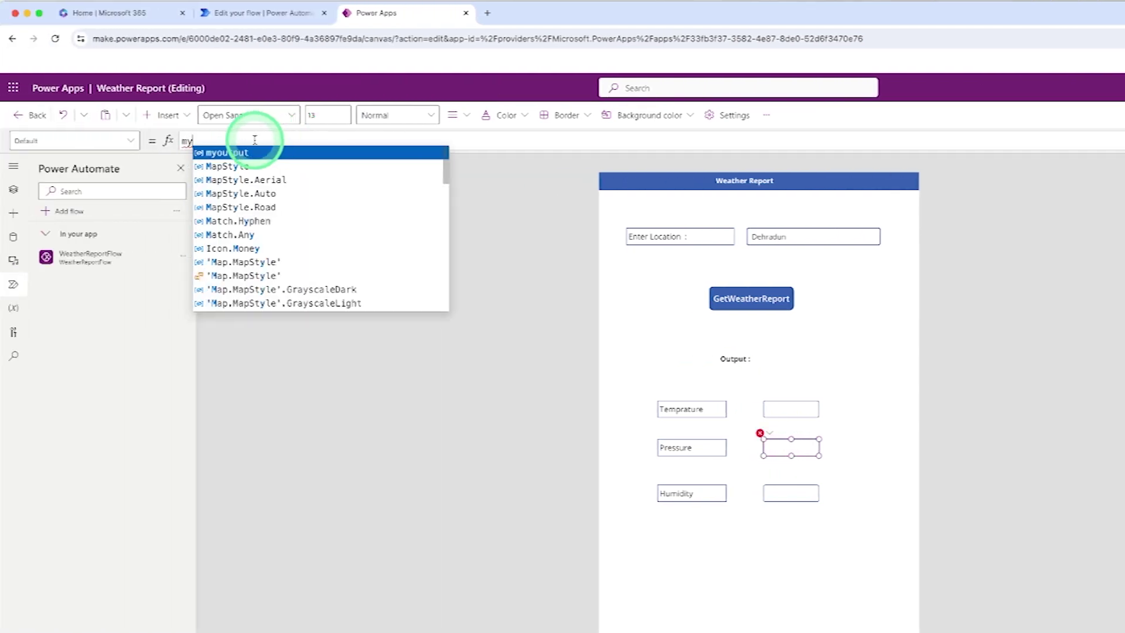
{"action": "left_click", "coordinate": [239, 154]}
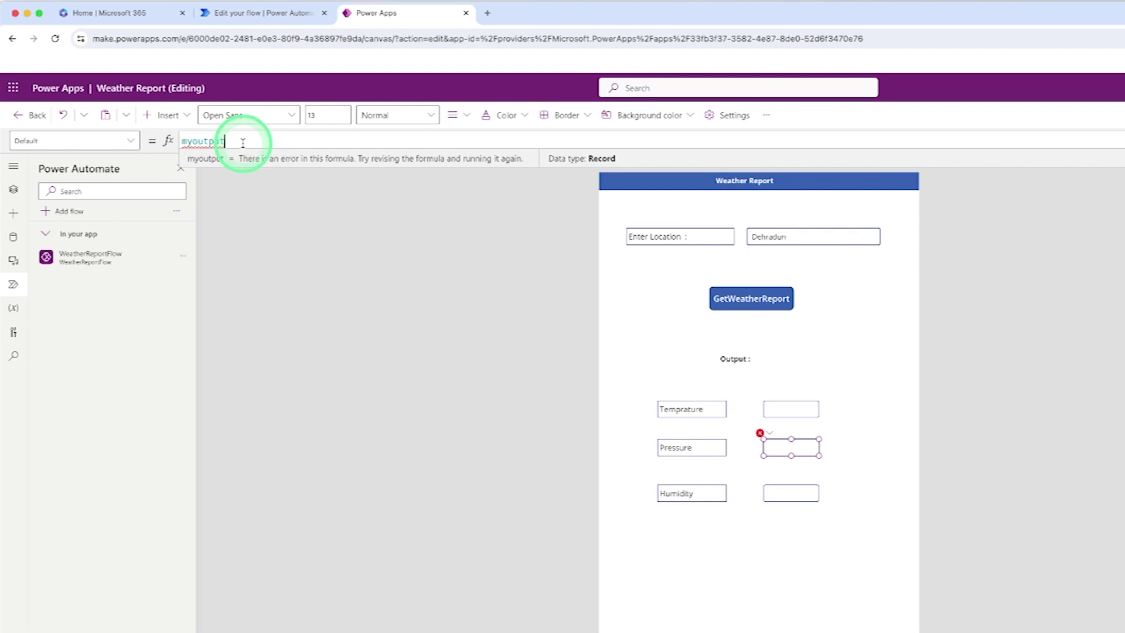
{"action": "type", "text": "."}
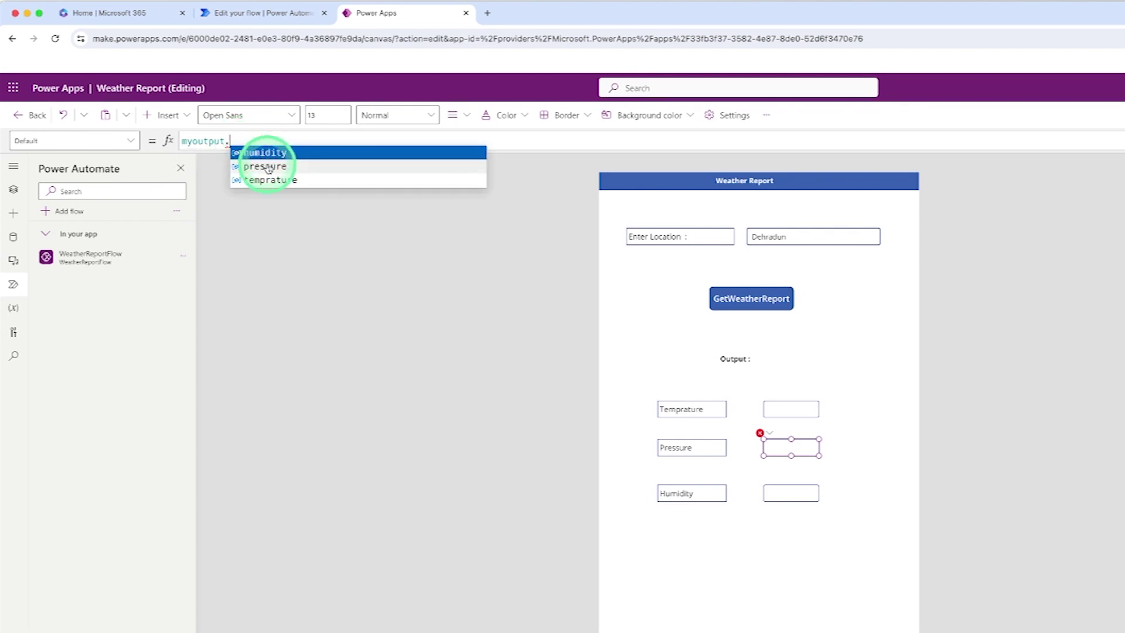
{"action": "left_click", "coordinate": [265, 166]}
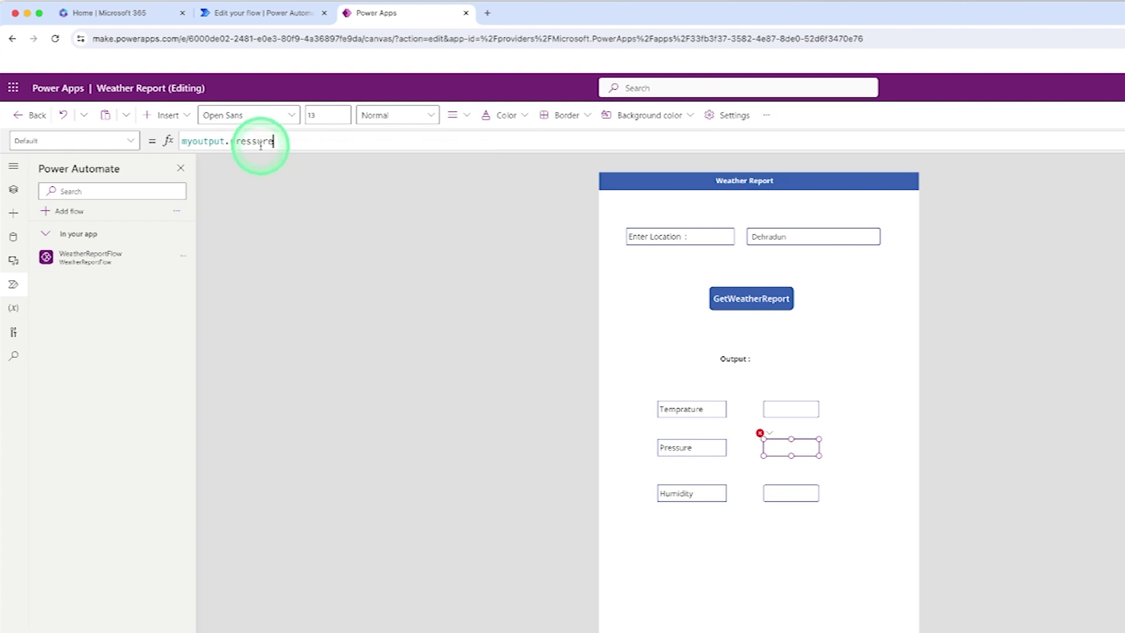
{"action": "left_click", "coordinate": [935, 271]}
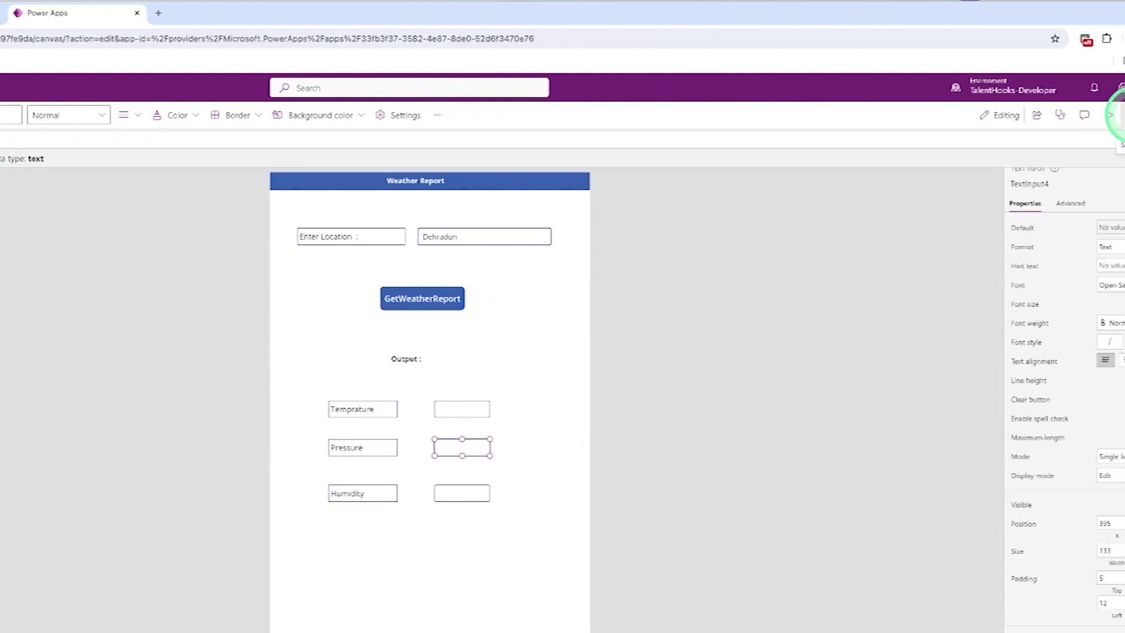
{"action": "left_click", "coordinate": [1068, 117]}
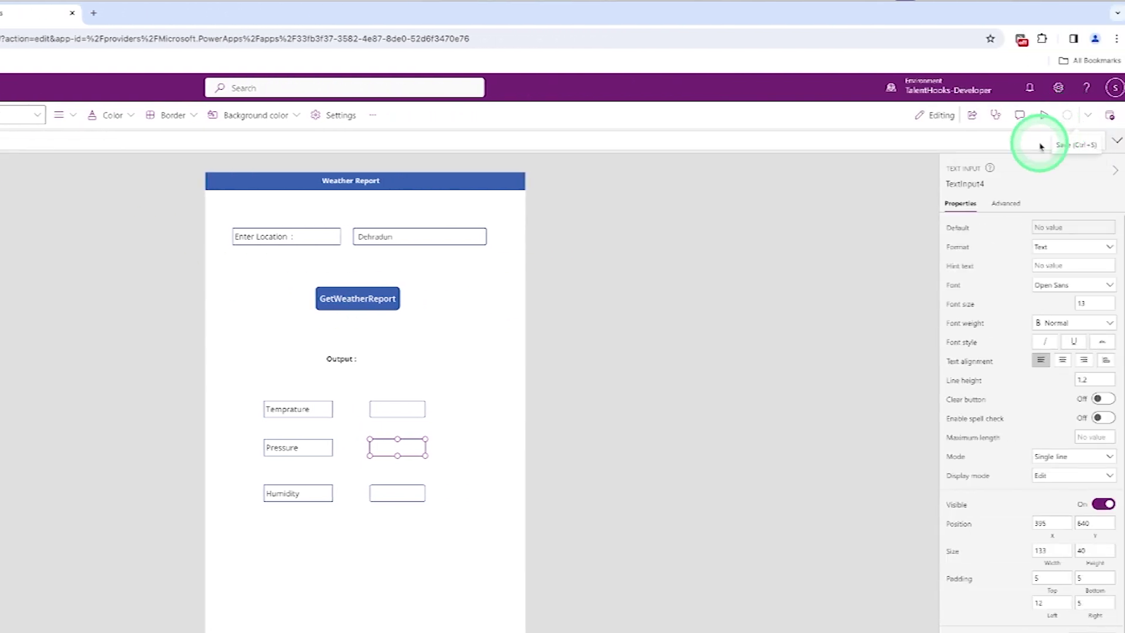
Set the Default of the text input beside the Humidity label to myoutput.humidity.
{"action": "left_click", "coordinate": [415, 494]}
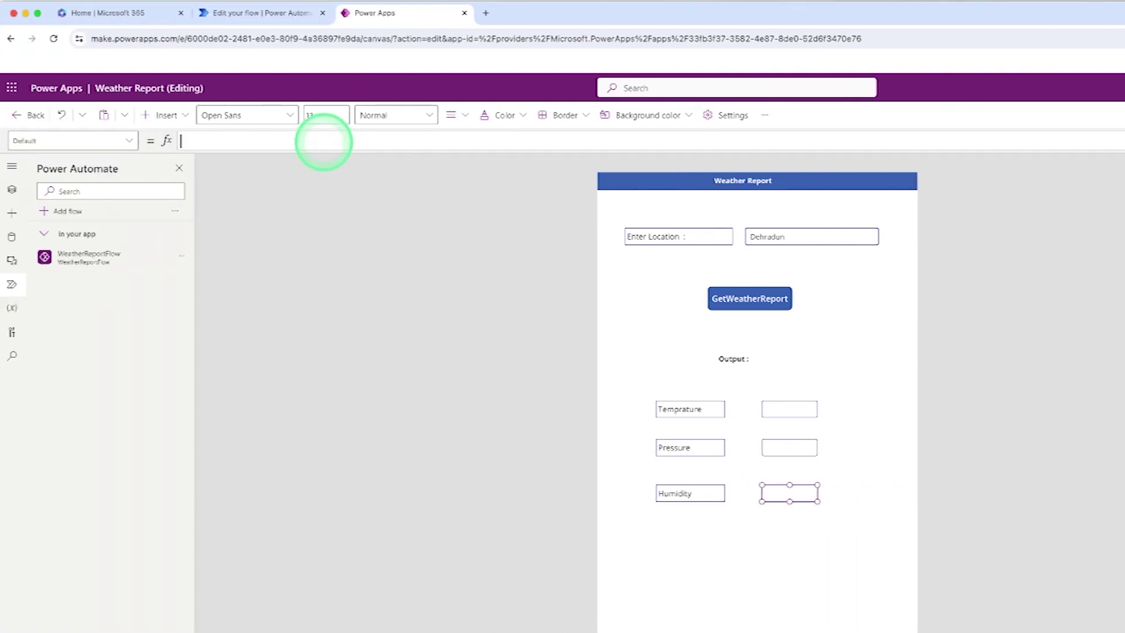
{"action": "left_click", "coordinate": [324, 141]}
{"action": "type", "text": "m"}
{"action": "left_click", "coordinate": [245, 154]}
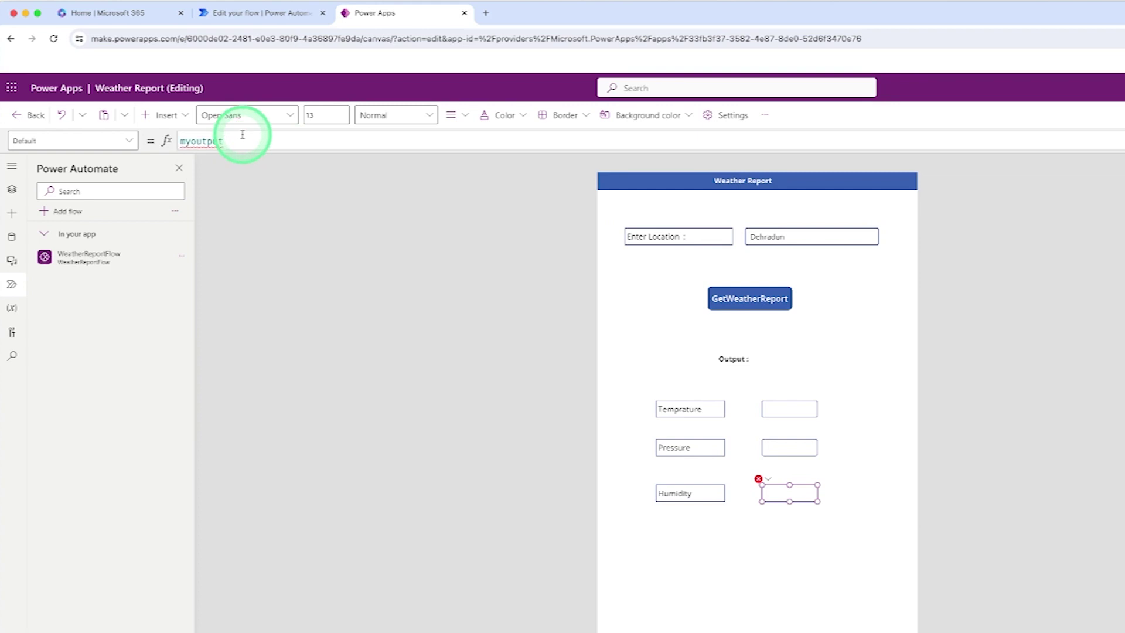
{"action": "type", "text": ".hu"}
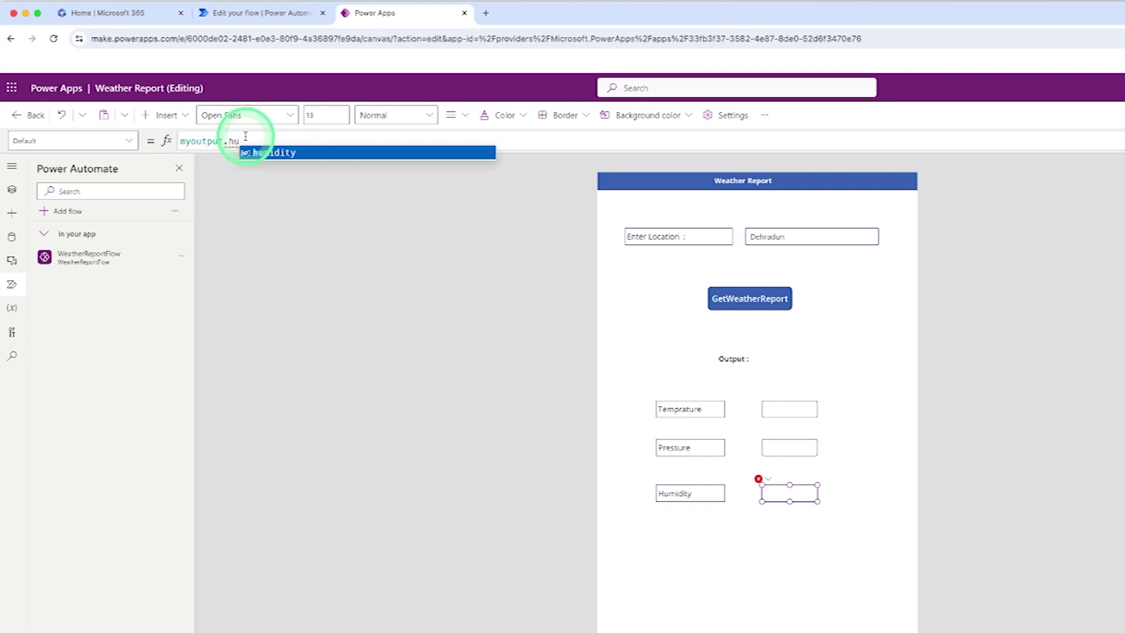
{"action": "left_click", "coordinate": [282, 154]}
{"action": "left_click", "coordinate": [786, 472]}
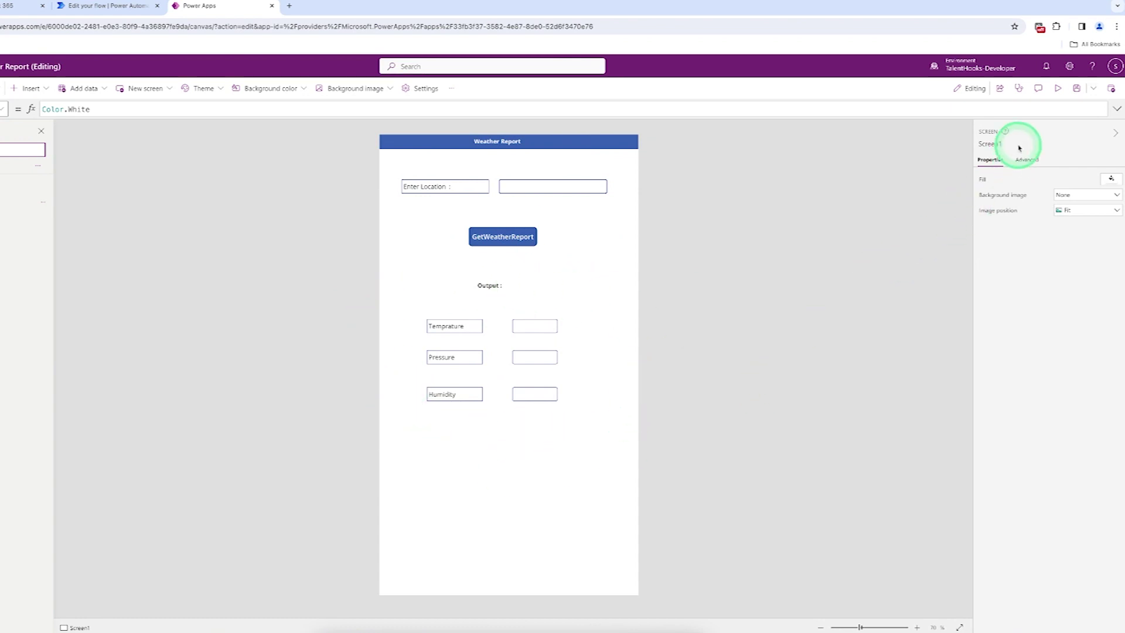
Preview the app, enter Dehradun as the location and run GetWeatherReport.
{"action": "left_click", "coordinate": [1058, 91]}
{"action": "left_click", "coordinate": [583, 161]}
{"action": "left_click", "coordinate": [570, 161]}
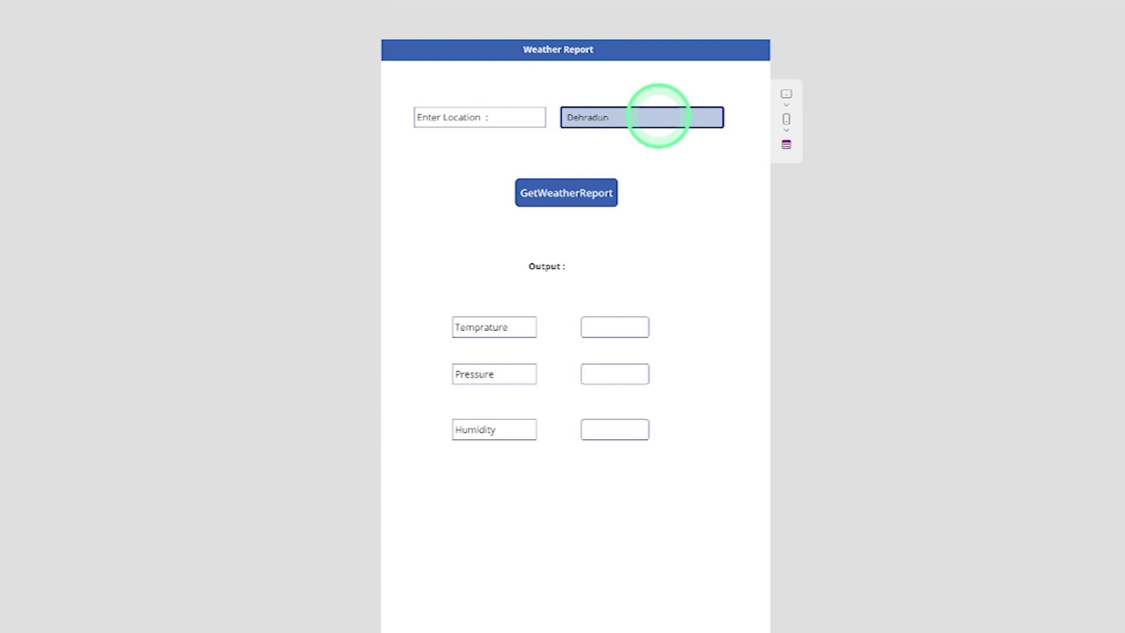
{"action": "left_click", "coordinate": [565, 192]}
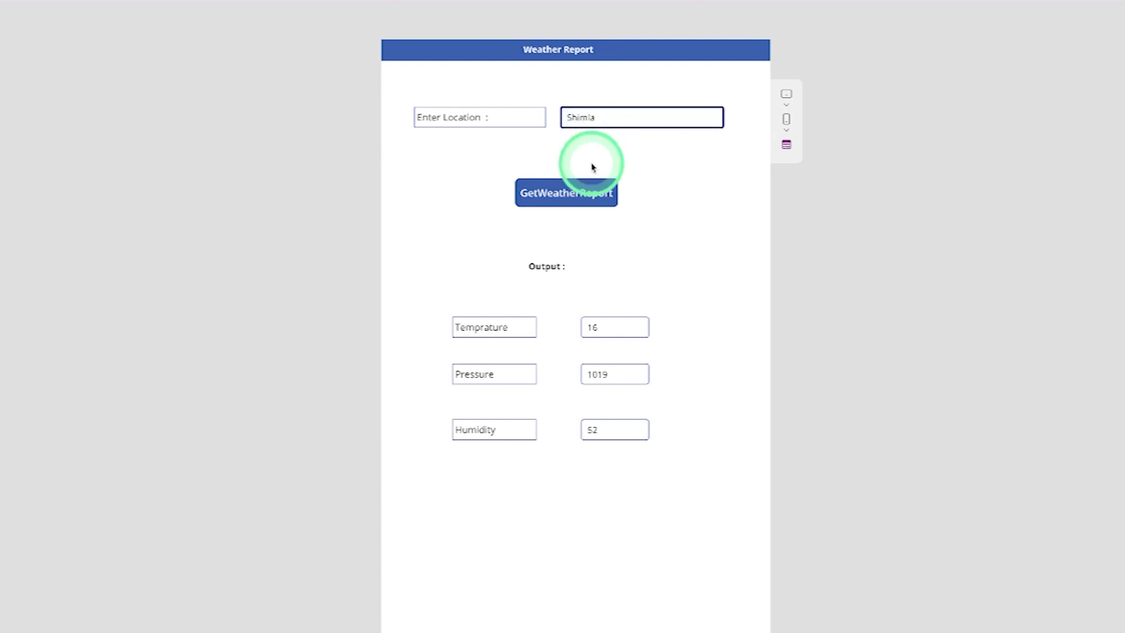
Test GetWeatherReport for the locations Shimla, Delhi and Kolkata, and exit the preview.
{"action": "left_click", "coordinate": [545, 198]}
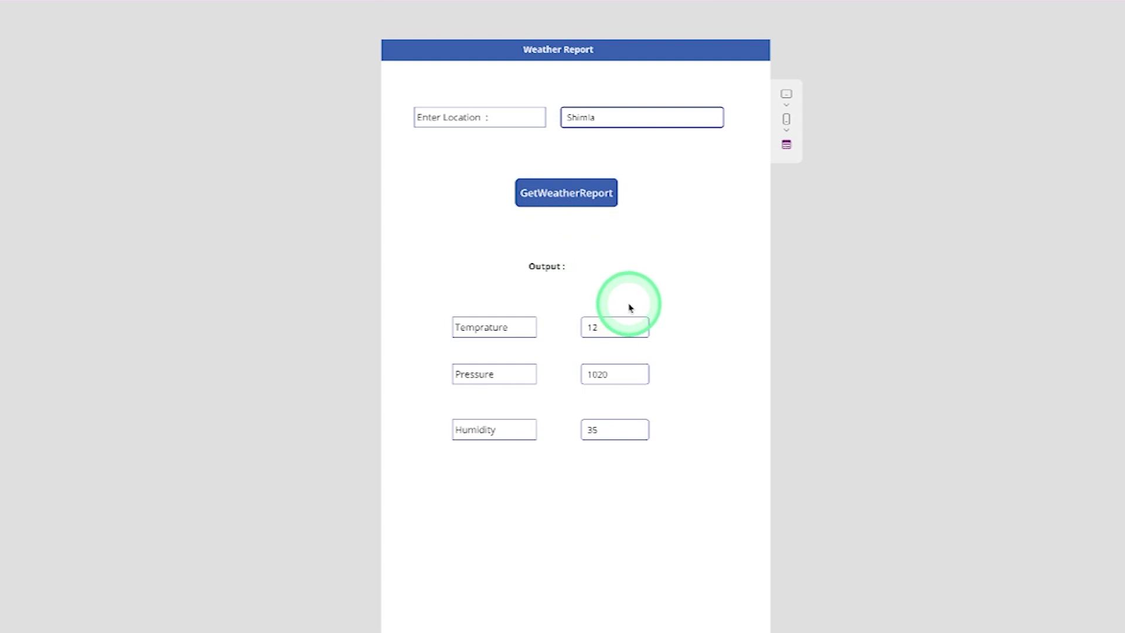
{"action": "left_click", "coordinate": [622, 117]}
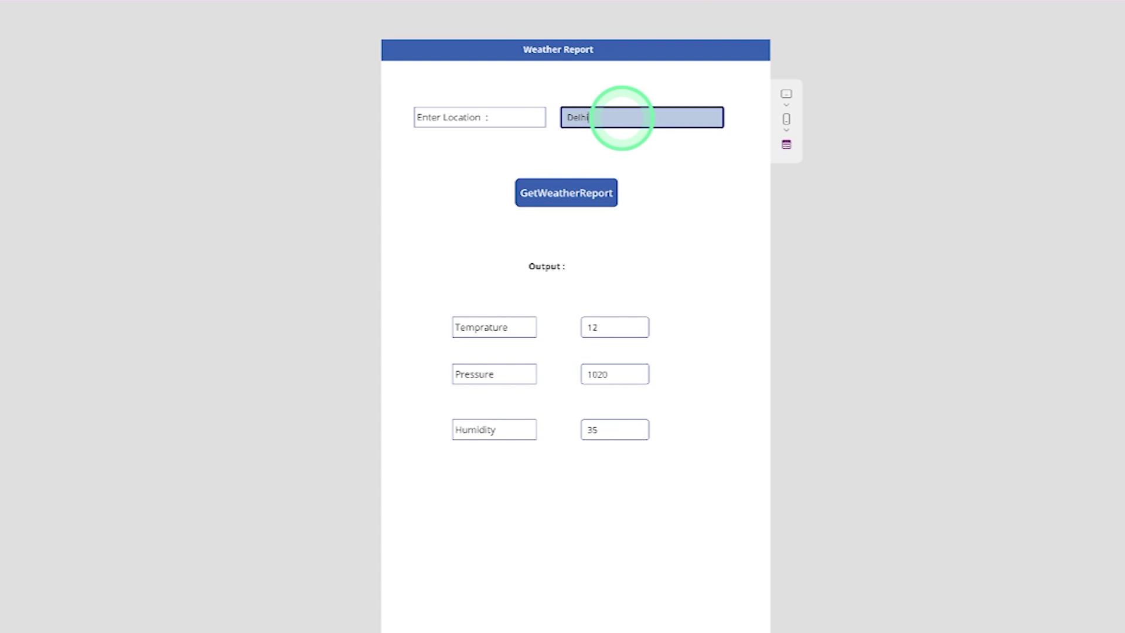
{"action": "left_click", "coordinate": [574, 192]}
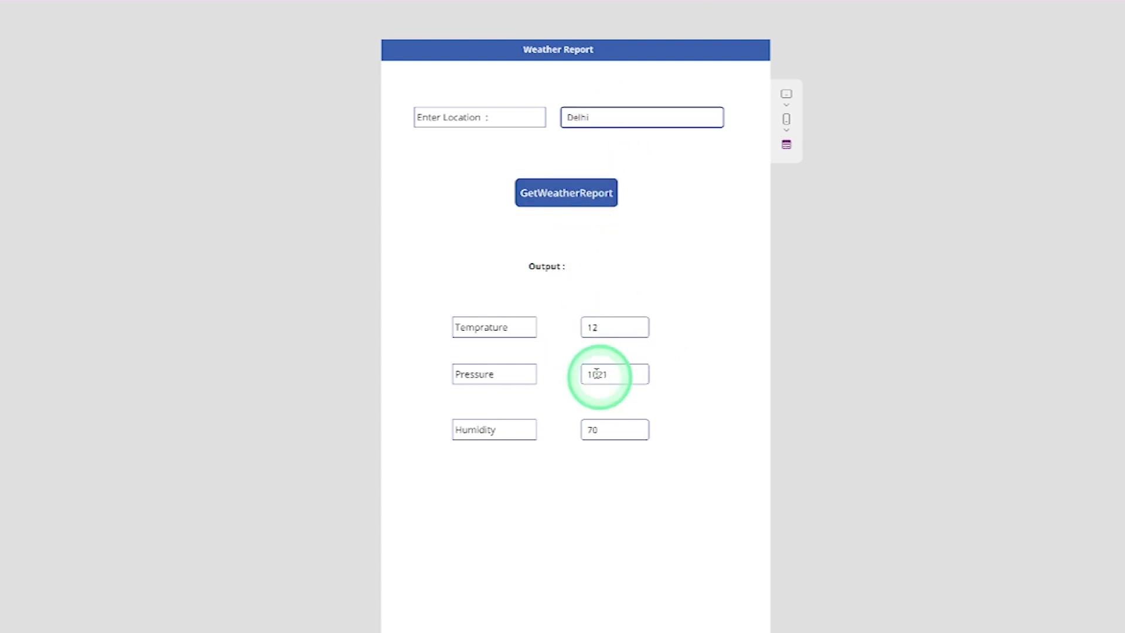
{"action": "left_click", "coordinate": [598, 117]}
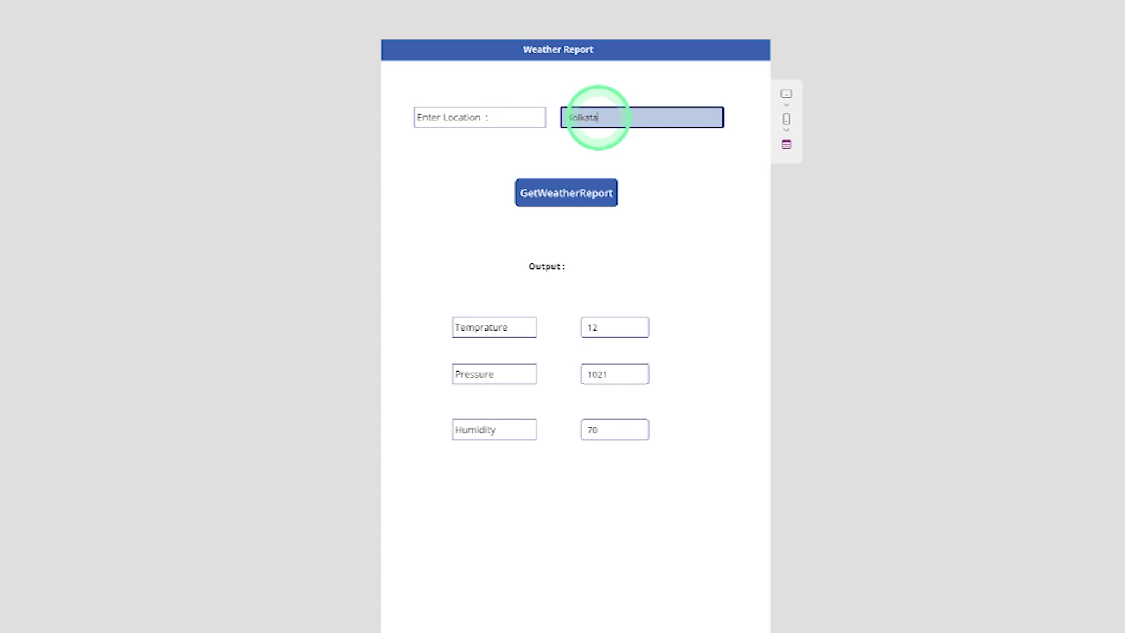
{"action": "left_click", "coordinate": [583, 193]}
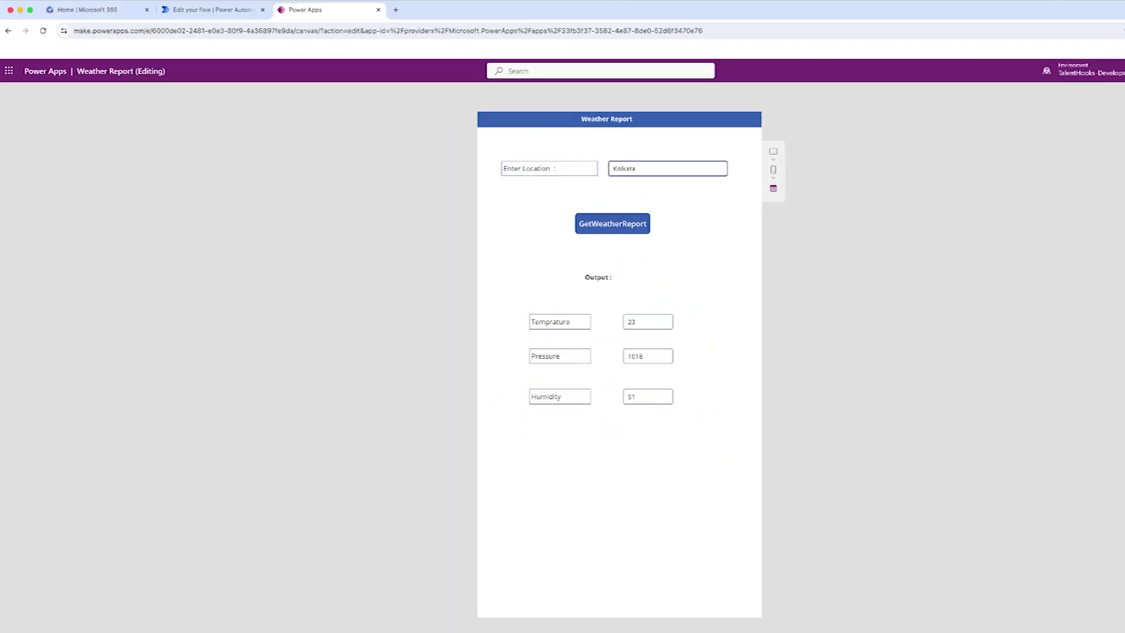
{"action": "key", "text": "Escape"}
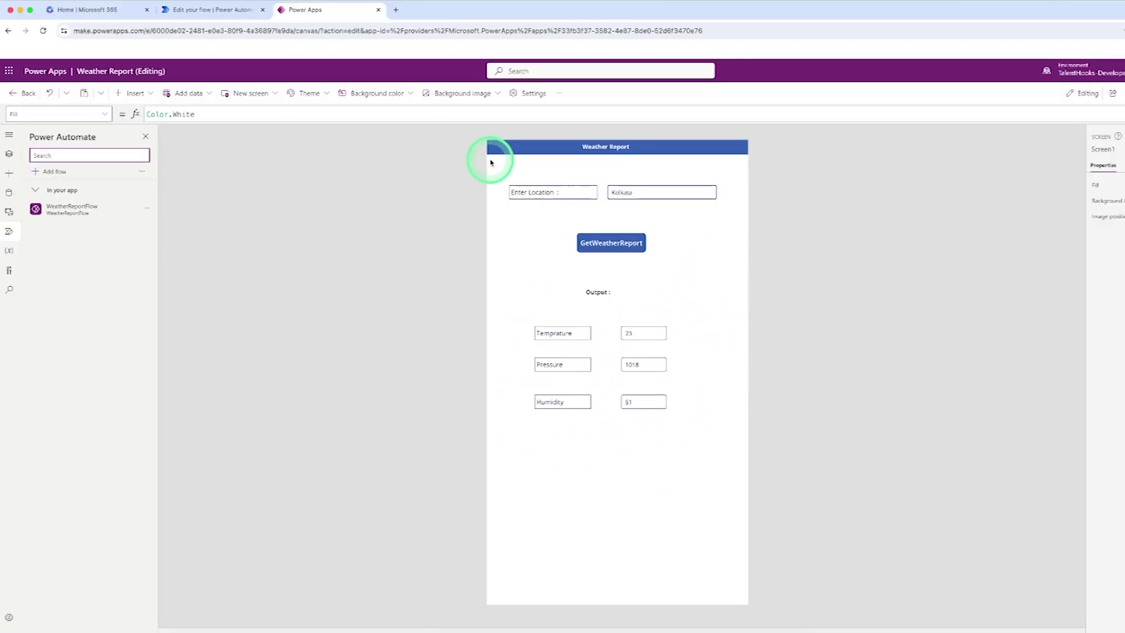
Switch to Power Automate and open WeatherReportFlow from the list of cloud flows.
{"action": "left_click", "coordinate": [220, 10]}
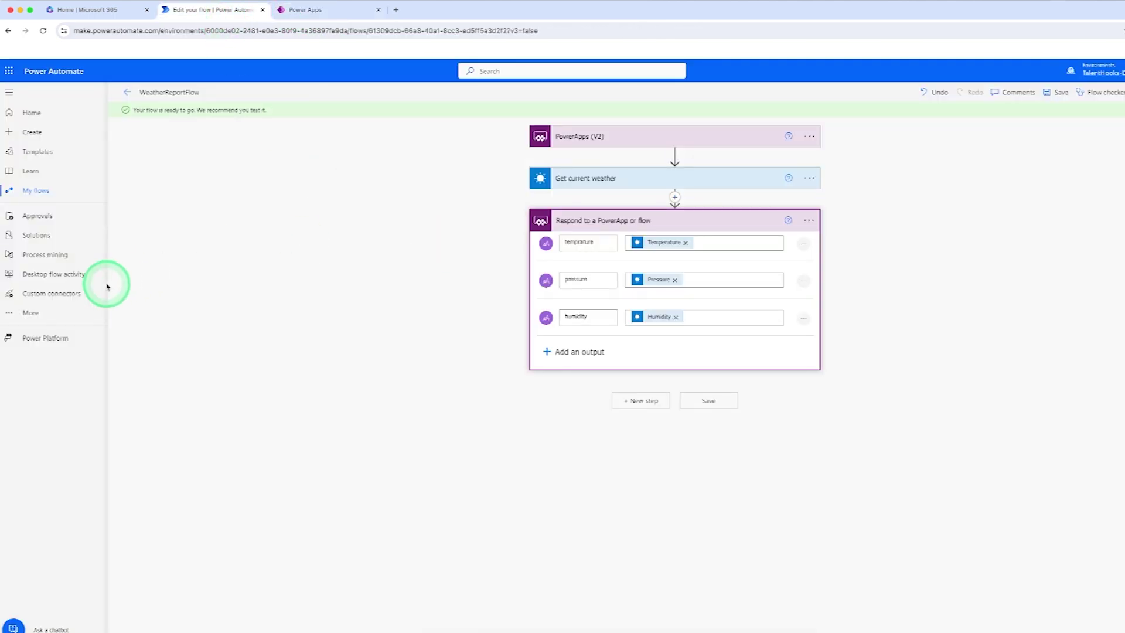
{"action": "left_click", "coordinate": [43, 191]}
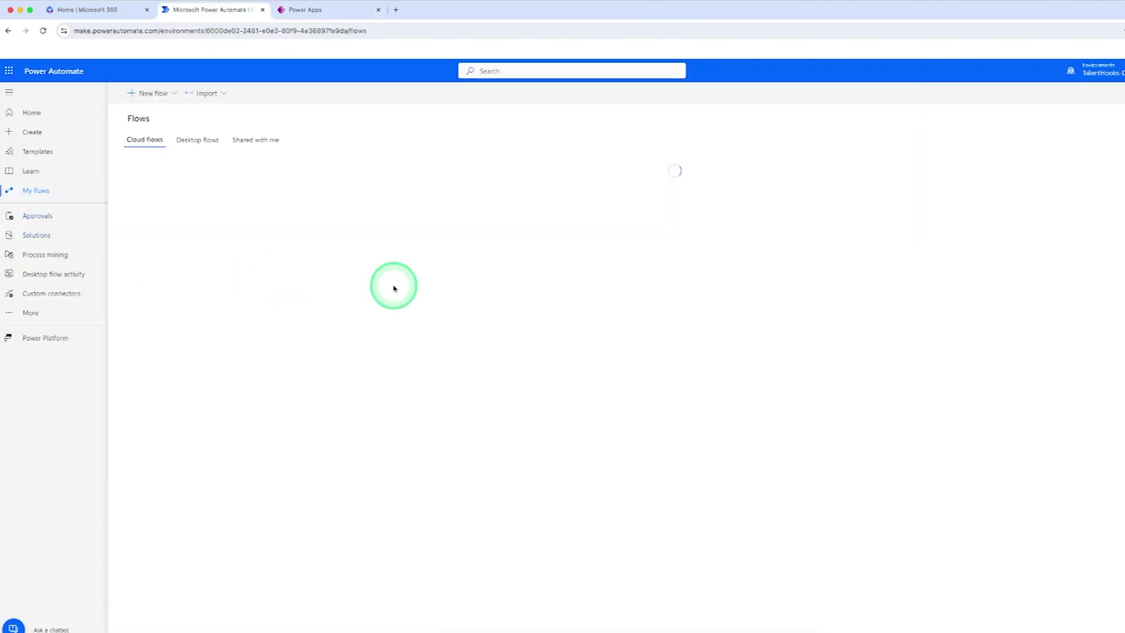
{"action": "left_click", "coordinate": [195, 205]}
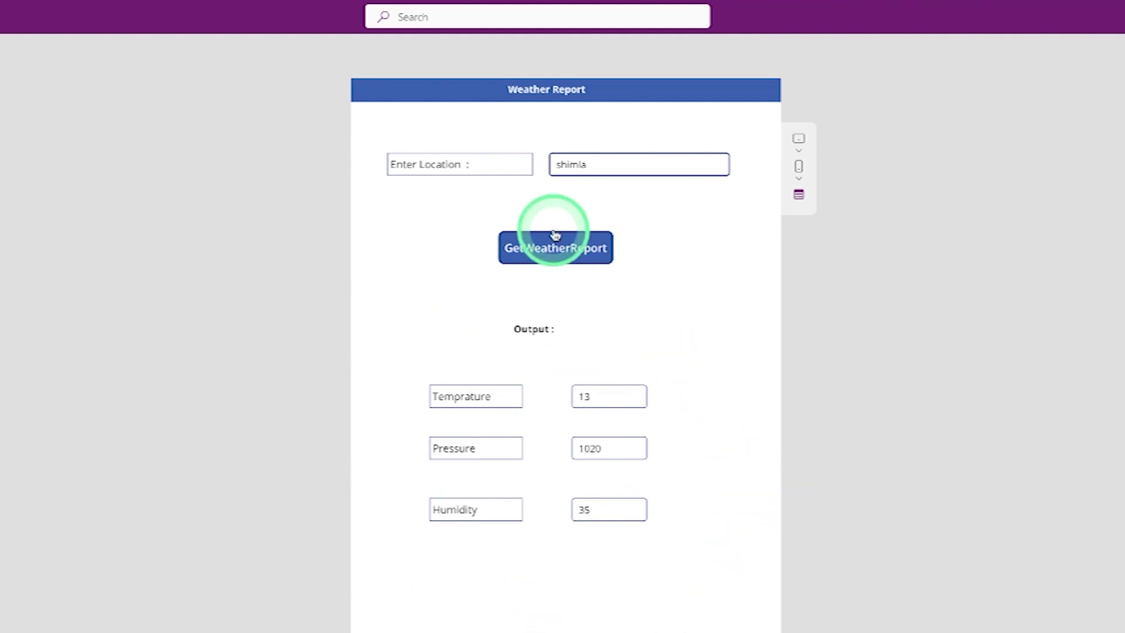
Search for msn weather today in a new browser tab and open the MSN Weather forecast page.
{"action": "key", "text": "ctrl+t"}
{"action": "left_click", "coordinate": [479, 39]}
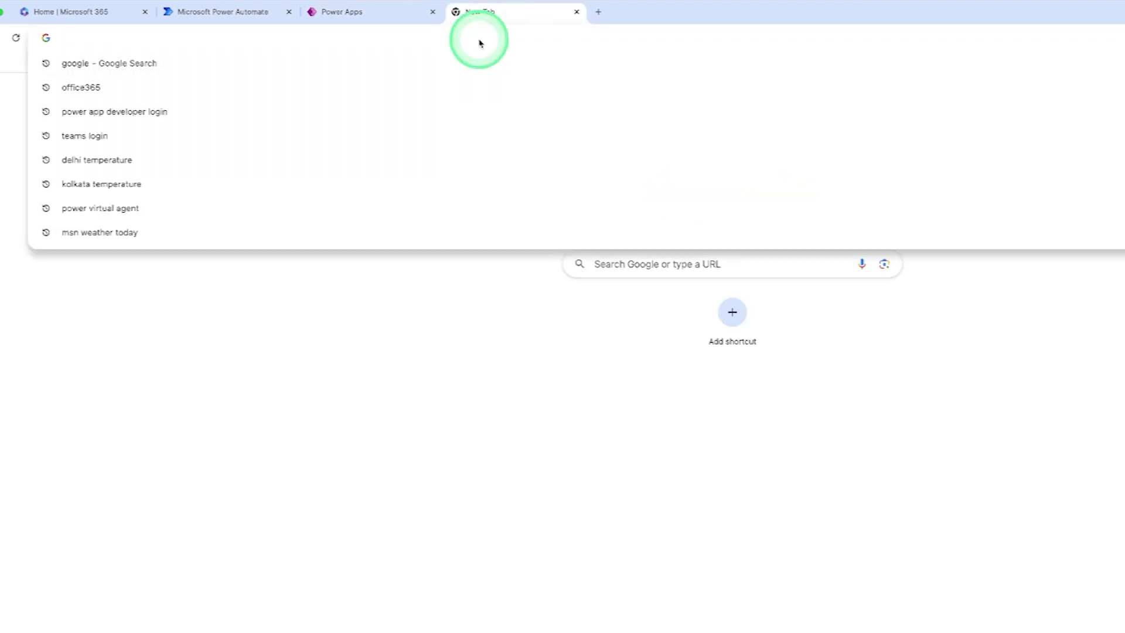
{"action": "type", "text": "ms"}
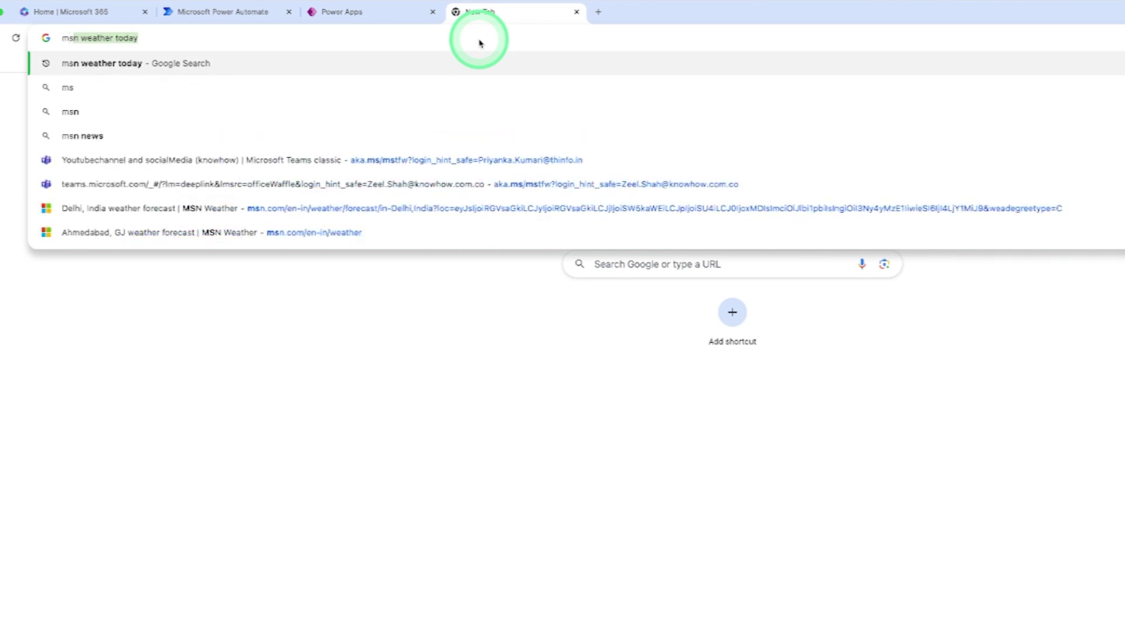
{"action": "left_click", "coordinate": [111, 63]}
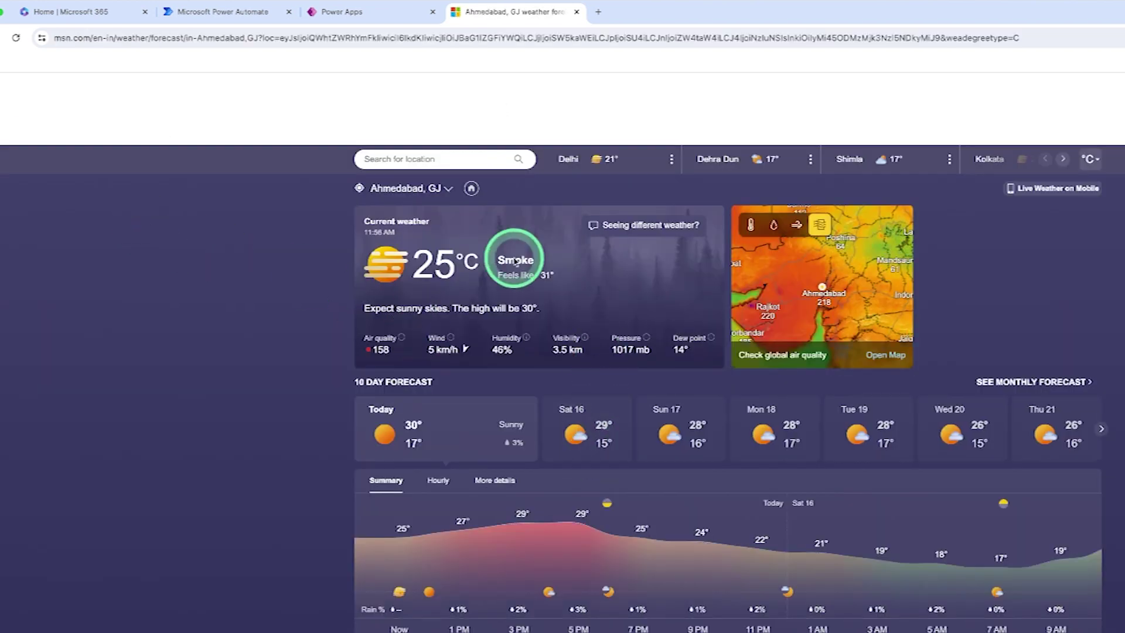
Look up the MSN Weather forecast for Shimla, Himachal Pradesh.
{"action": "left_click", "coordinate": [431, 159]}
{"action": "type", "text": "shimla"}
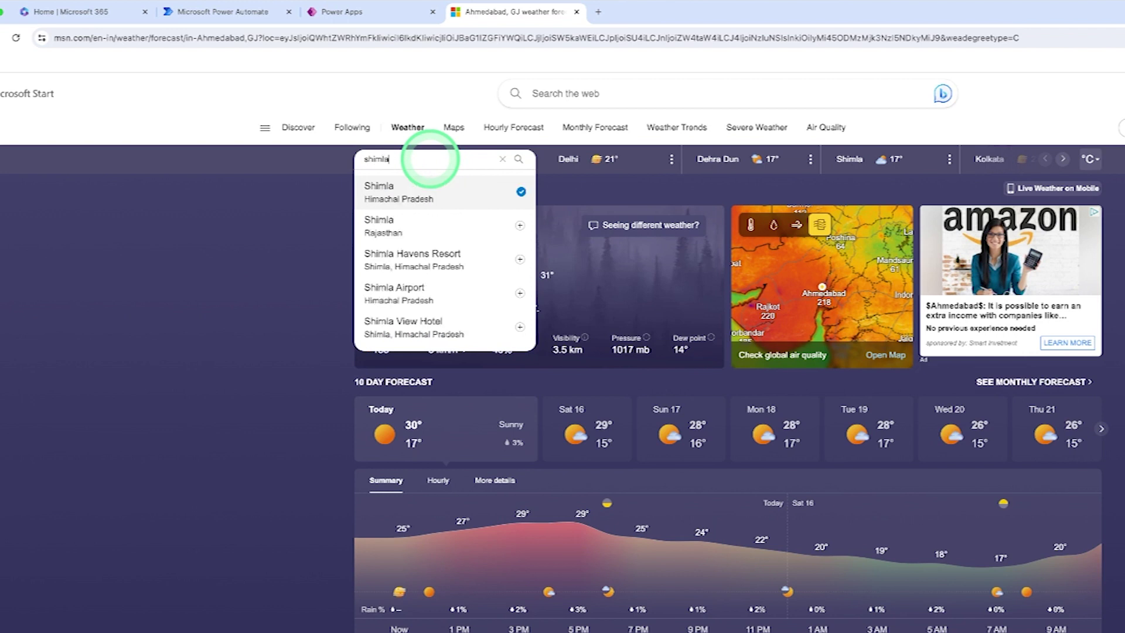
{"action": "left_click", "coordinate": [407, 194]}
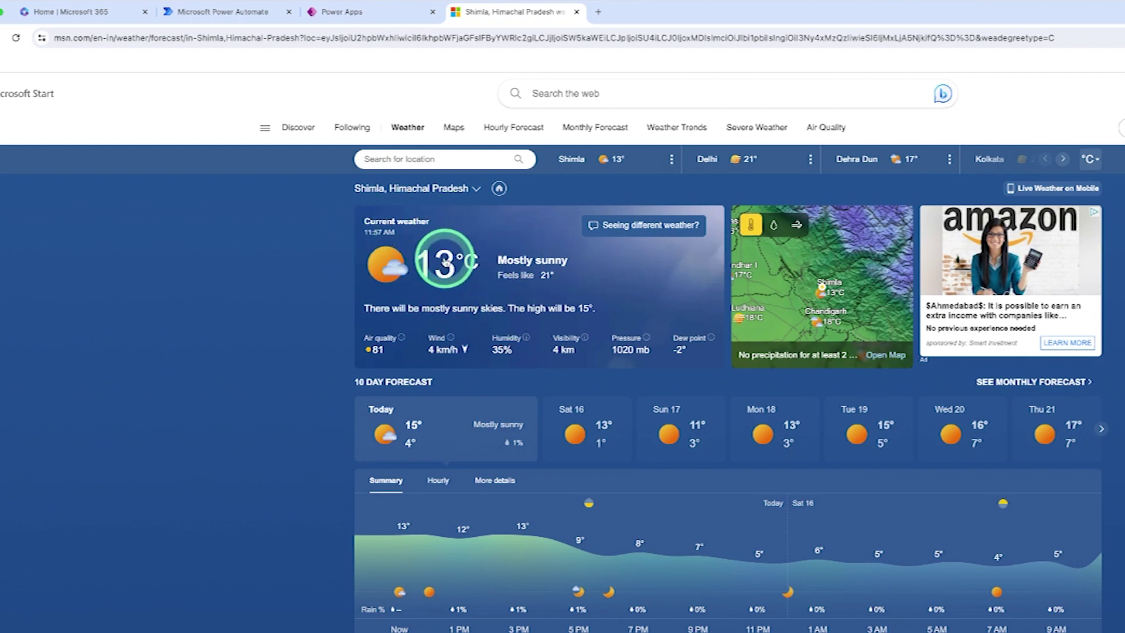
Compare the temperature, pressure and humidity for Shimla in the Power Apps preview with those on MSN Weather.
{"action": "left_click", "coordinate": [359, 13]}
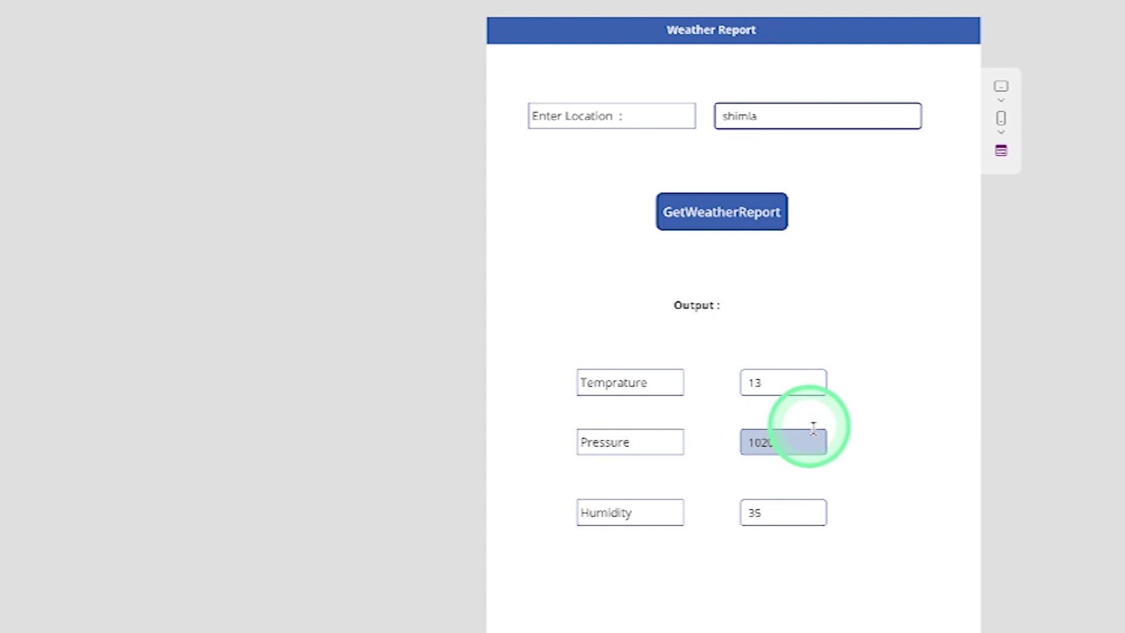
{"action": "left_click", "coordinate": [552, 12]}
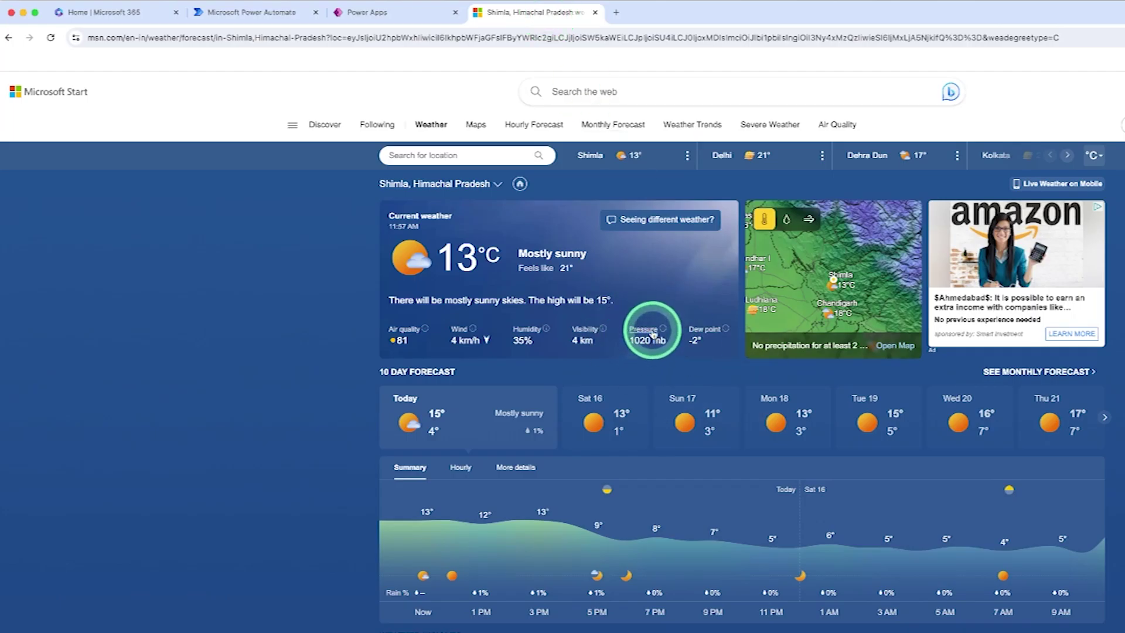
{"action": "left_click", "coordinate": [400, 13]}
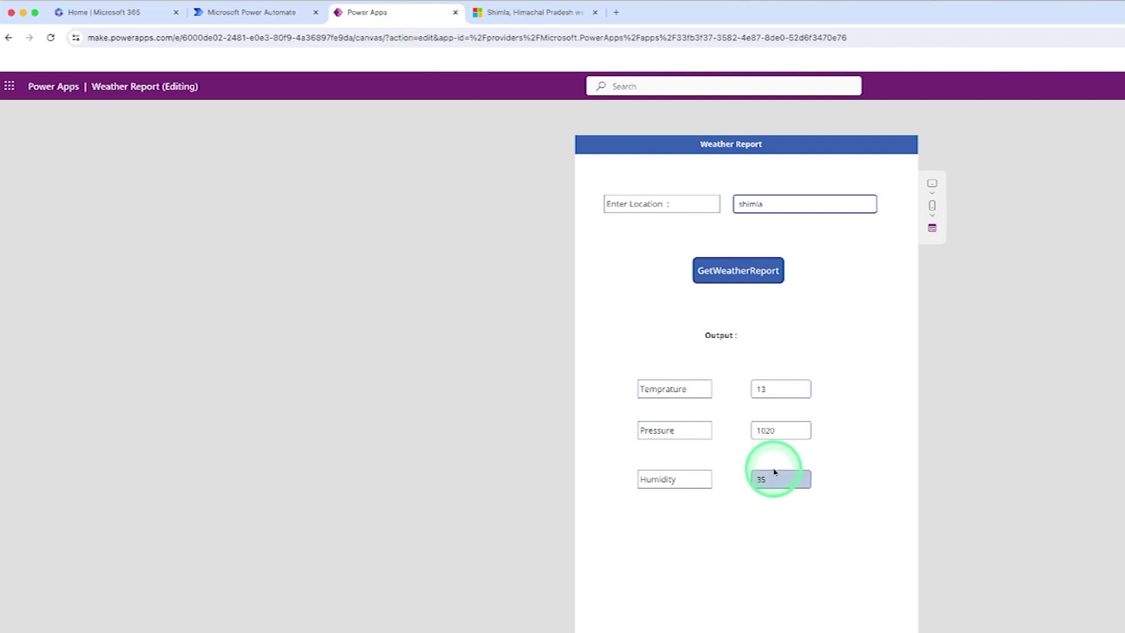
{"action": "left_click", "coordinate": [532, 10]}
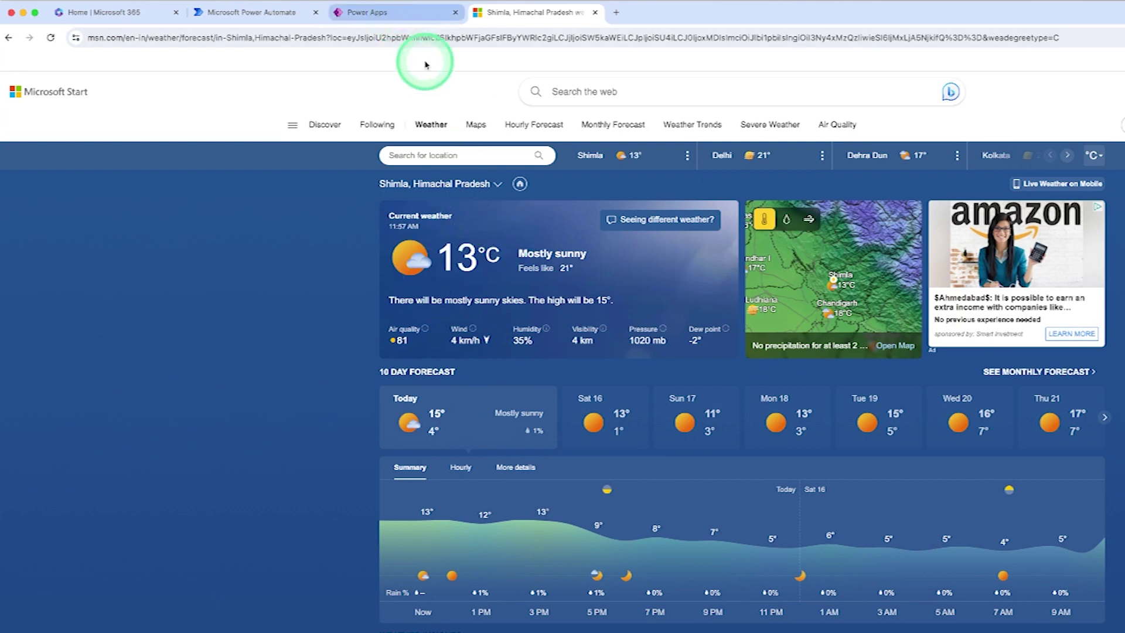
{"action": "left_click", "coordinate": [365, 14]}
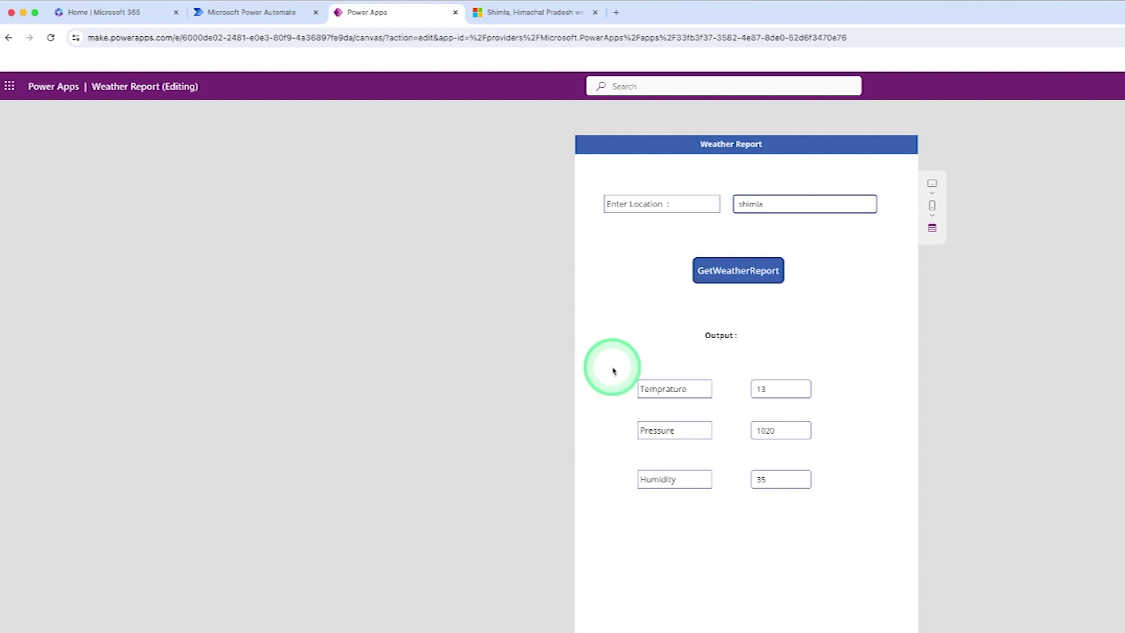